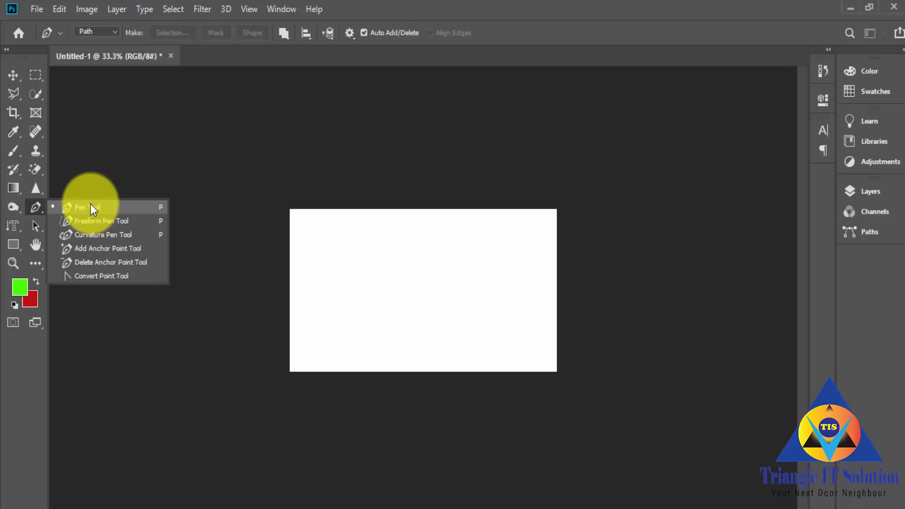
Step: Draw an open zigzag path of straight segments with seven anchor points across the blank canvas using the Pen tool
click(12, 95)
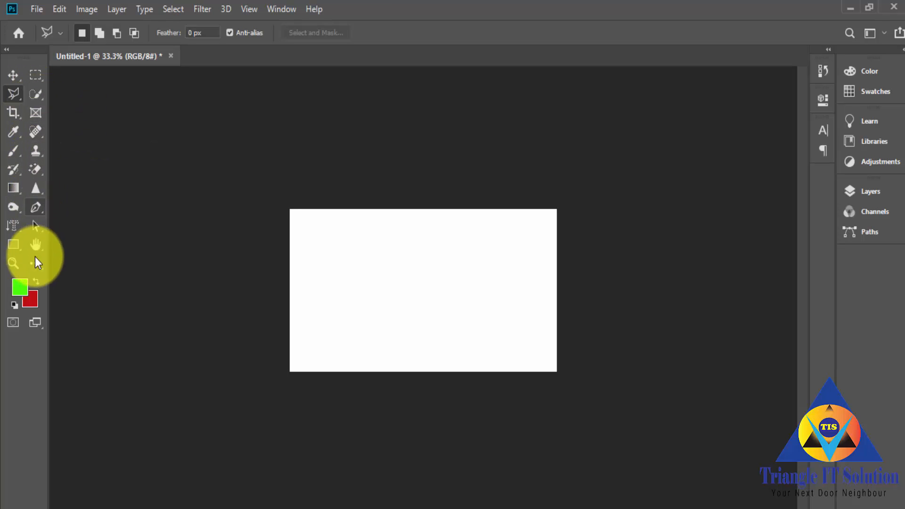
click(35, 207)
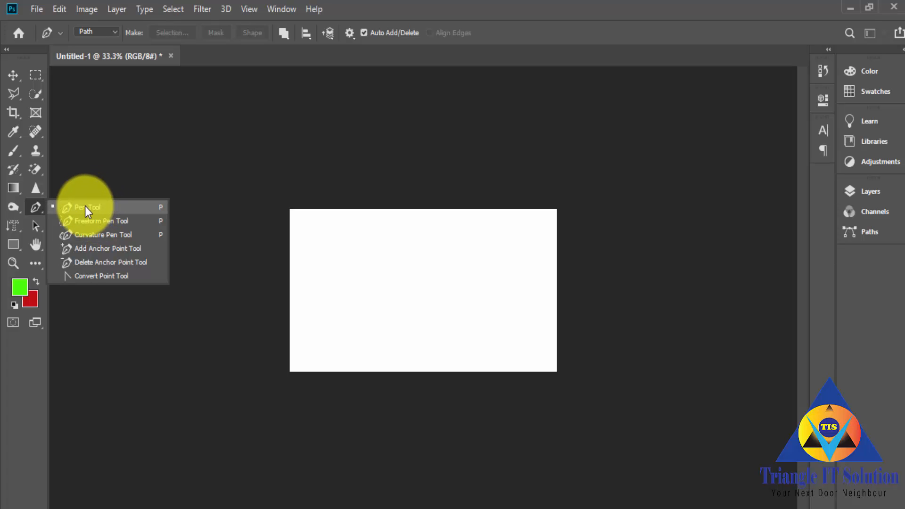
click(85, 206)
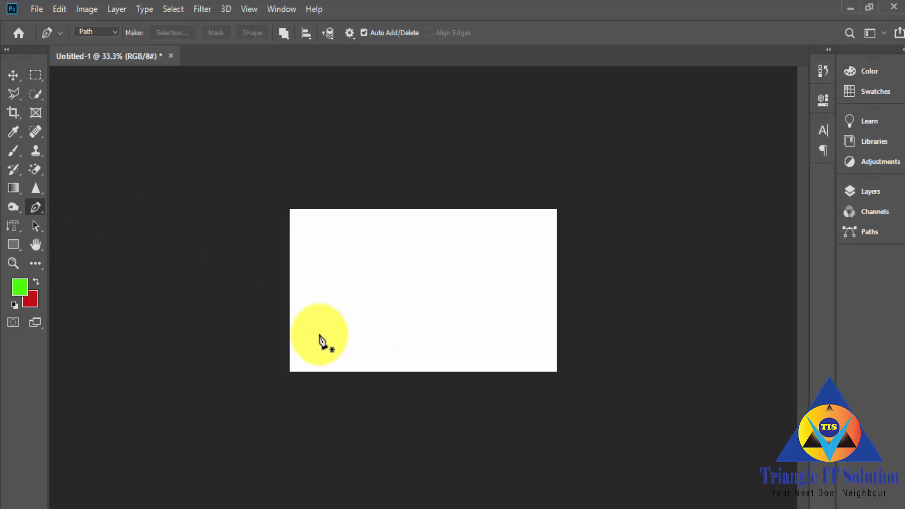
click(311, 301)
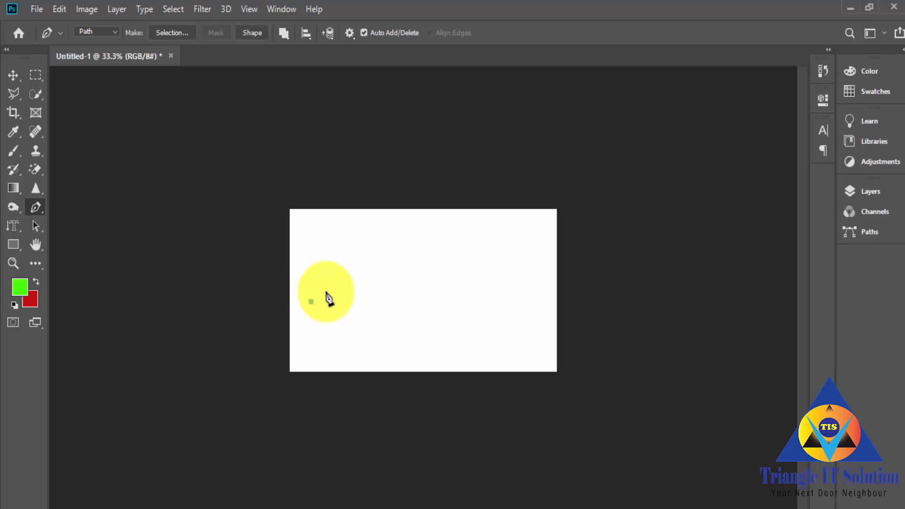
click(350, 257)
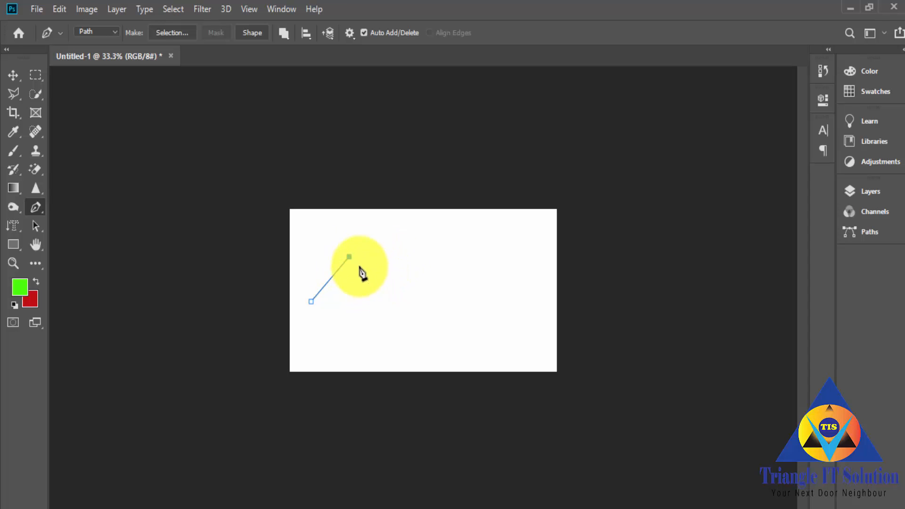
click(379, 299)
click(403, 253)
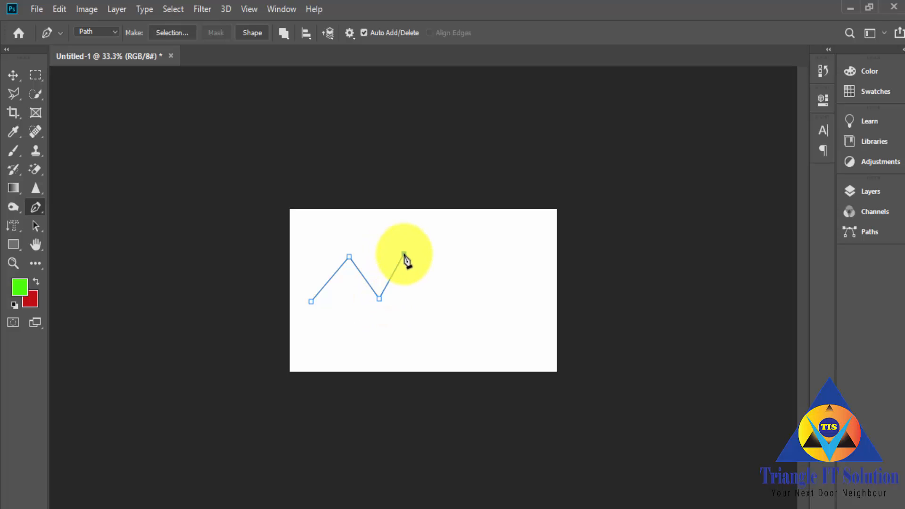
click(454, 296)
click(474, 252)
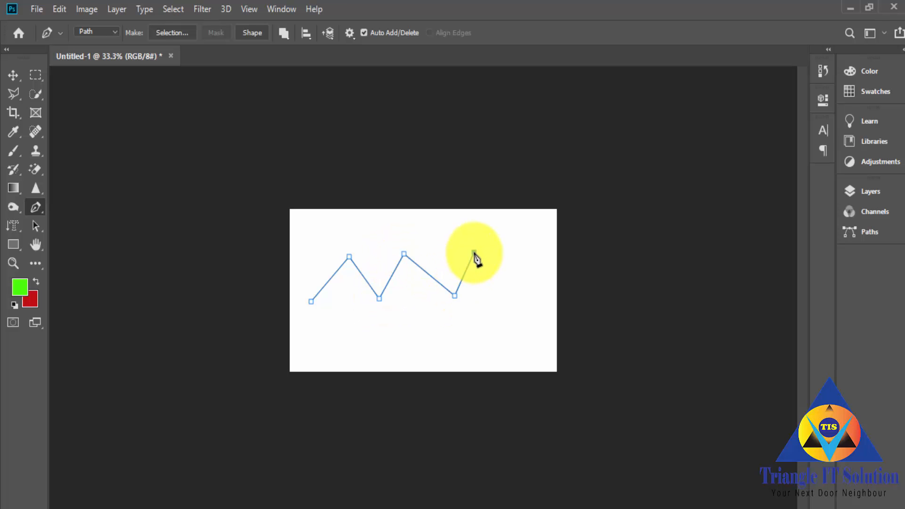
click(498, 284)
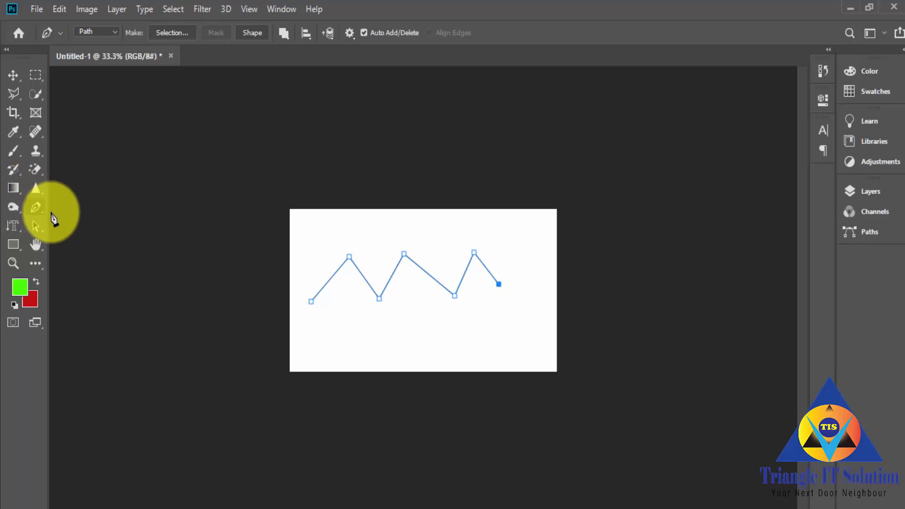
Step: Start a separate Pen path below the zigzag and shape its first segment into an upward arch
click(37, 205)
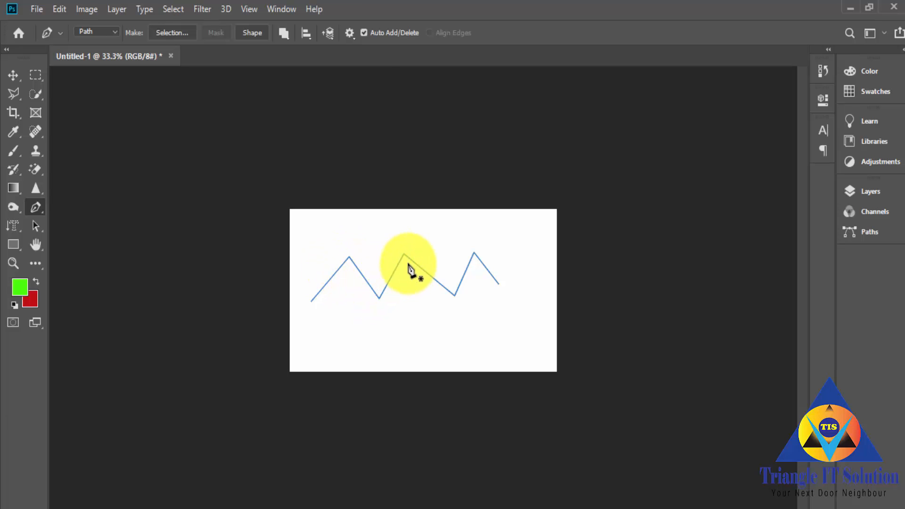
right_click(31, 210)
click(88, 207)
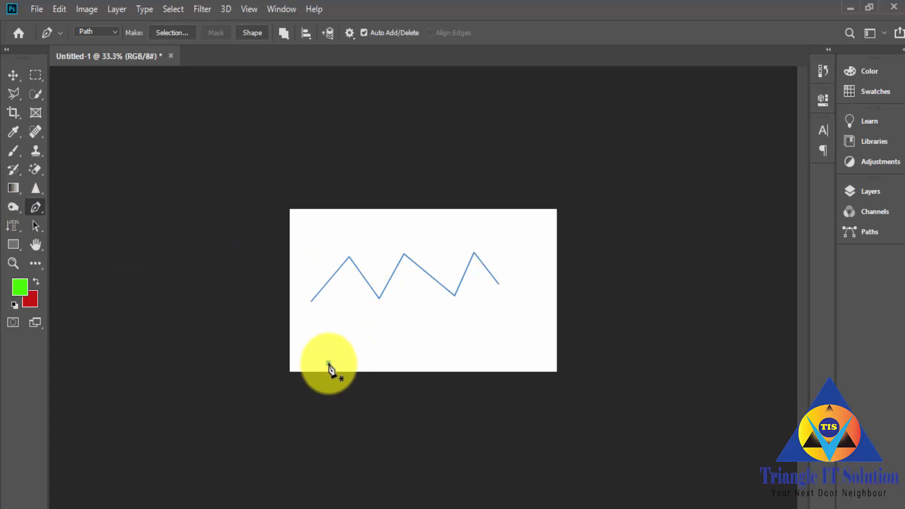
click(367, 359)
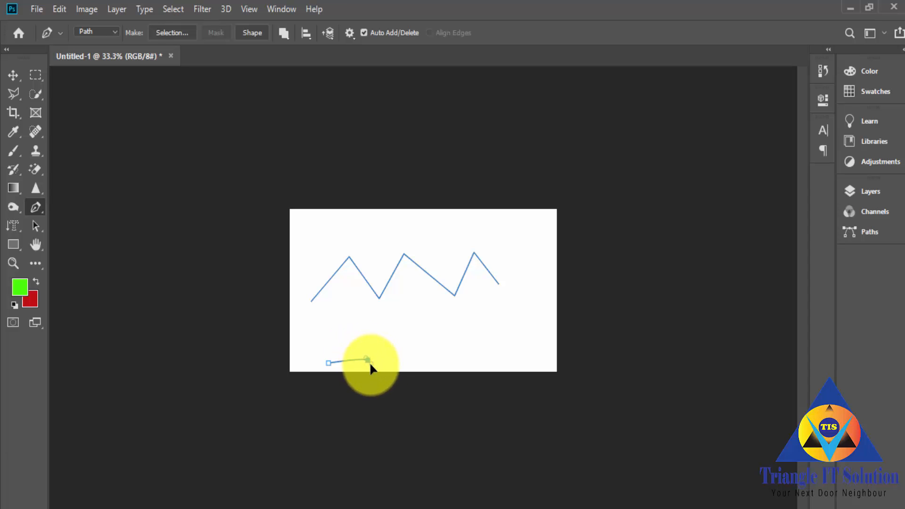
drag(371, 365, 392, 404)
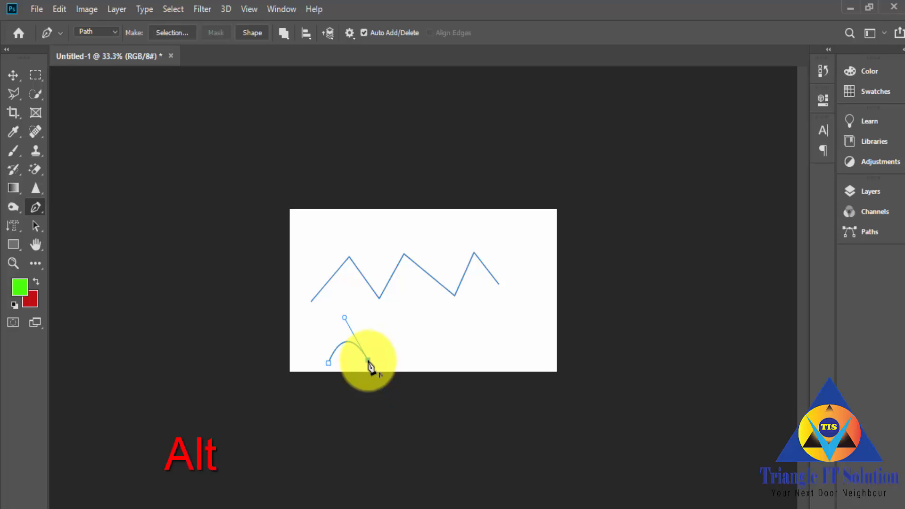
Step: Extend the arched path with a second arch and a downward dip, removing the outgoing direction handle before each new segment
alt+click(369, 361)
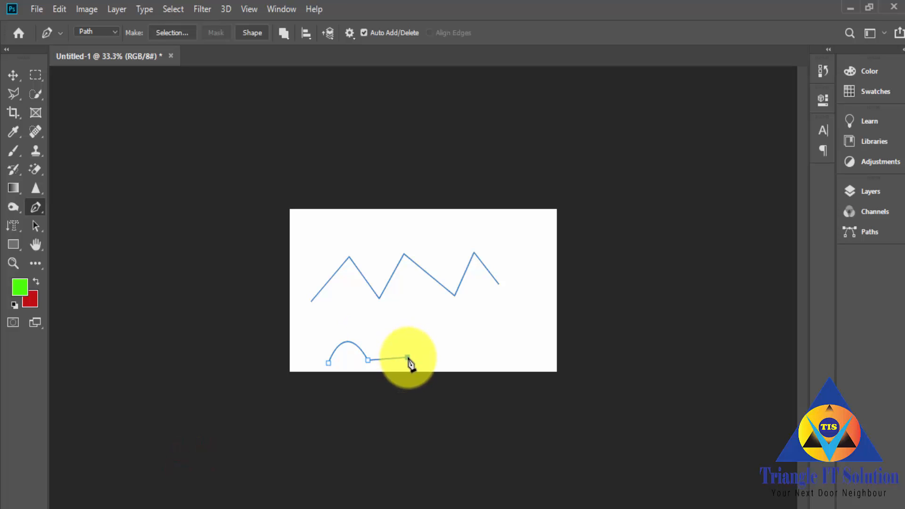
drag(407, 358, 431, 402)
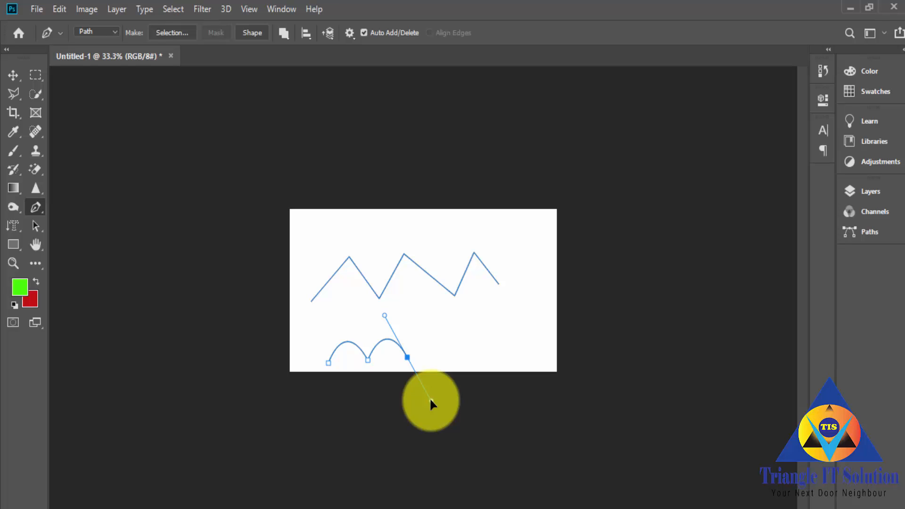
drag(430, 400, 431, 400)
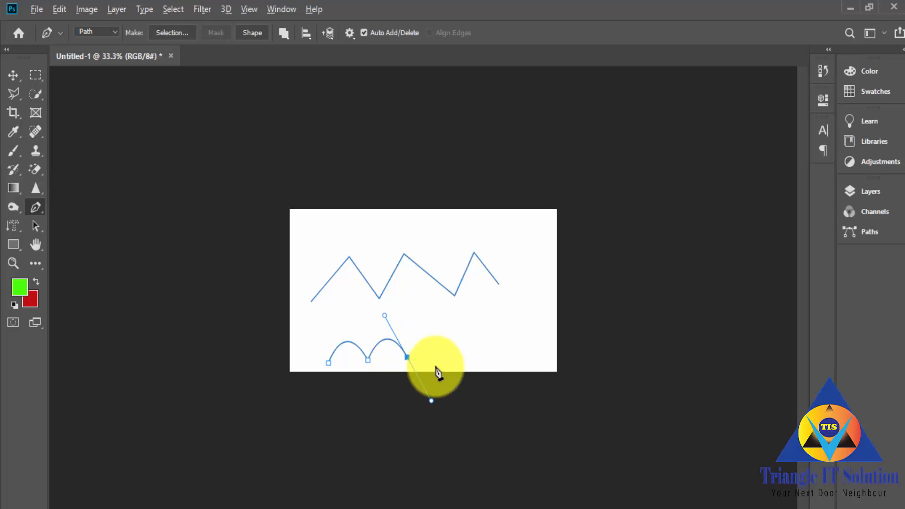
click(408, 357)
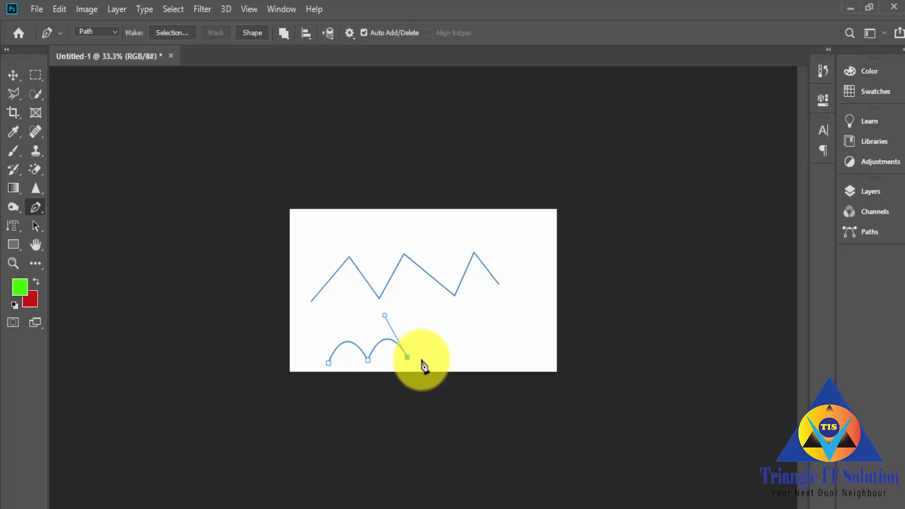
drag(460, 356, 486, 322)
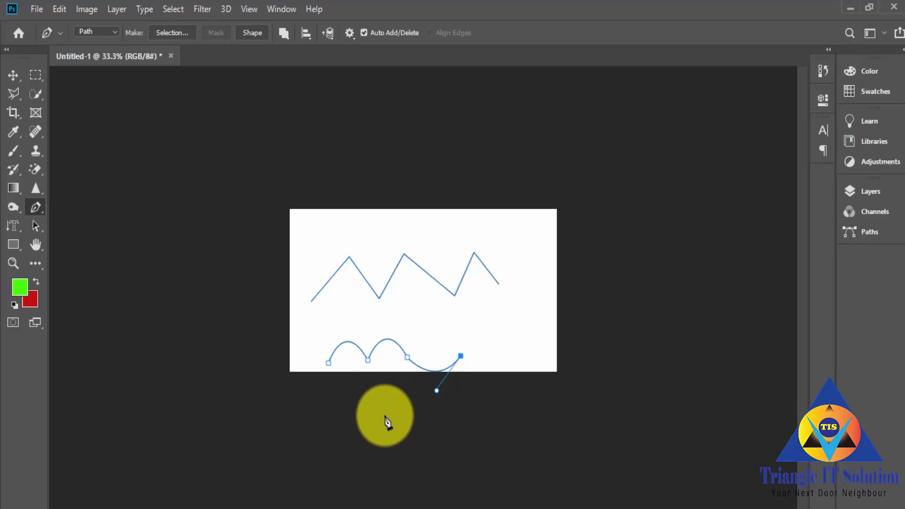
Step: Reshape the curved path by raising the anchor before the dip and moving the starting anchor up to the canvas's left edge
key(ctrl)
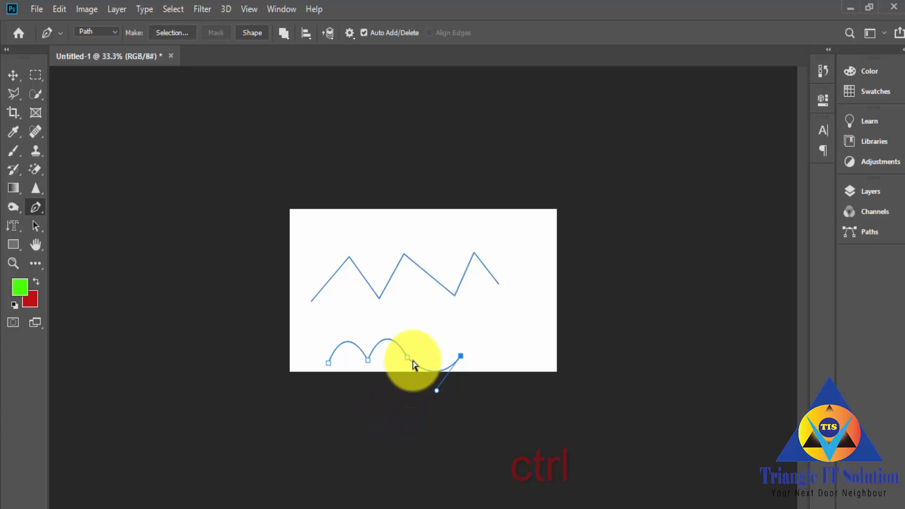
ctrl+click(407, 357)
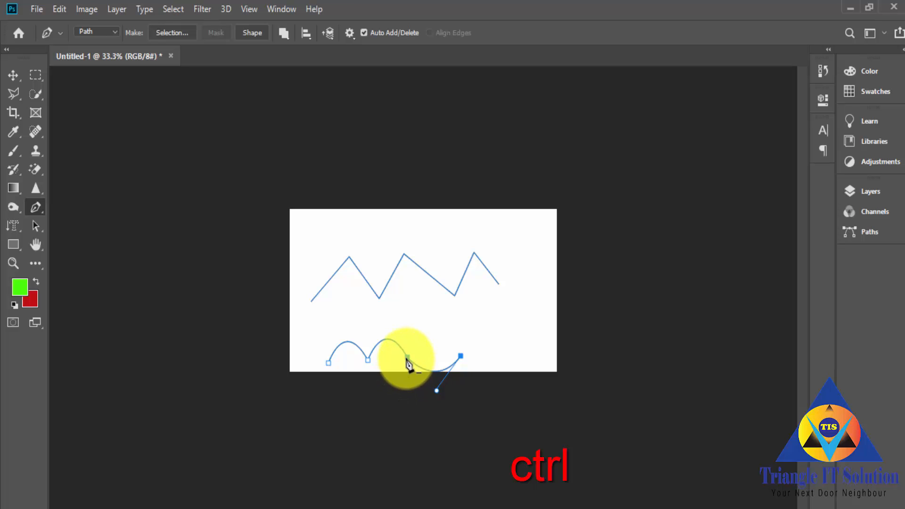
mouse_move(408, 361)
mouse_down()
mouse_move(431, 332)
mouse_move(404, 360)
mouse_move(423, 348)
mouse_move(416, 353)
mouse_up()
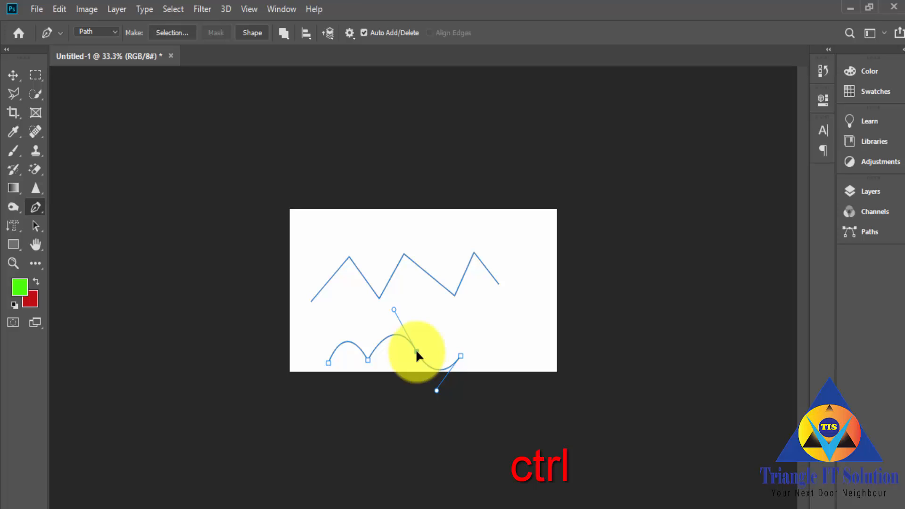
mouse_move(416, 351)
mouse_down()
mouse_move(422, 357)
mouse_move(395, 348)
mouse_move(414, 360)
mouse_move(451, 356)
mouse_move(414, 337)
mouse_move(405, 346)
mouse_move(419, 330)
mouse_move(411, 338)
mouse_up()
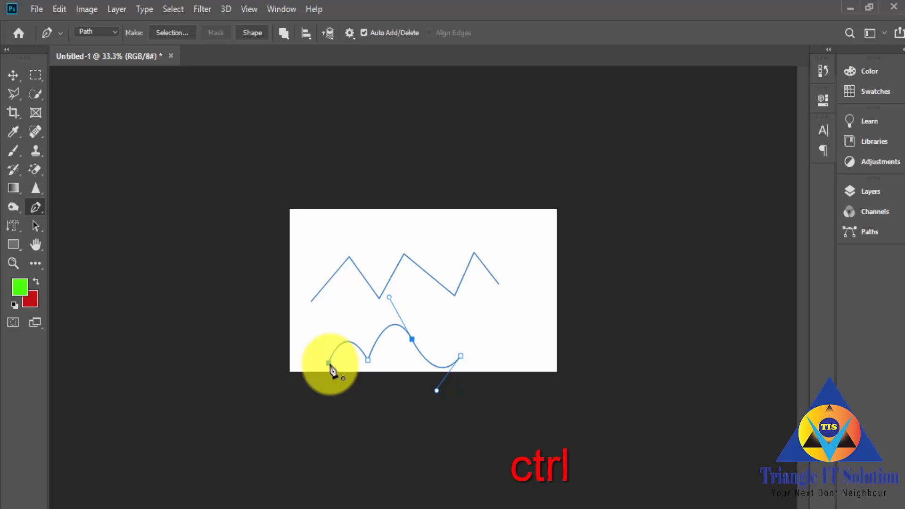
drag(329, 364, 291, 327)
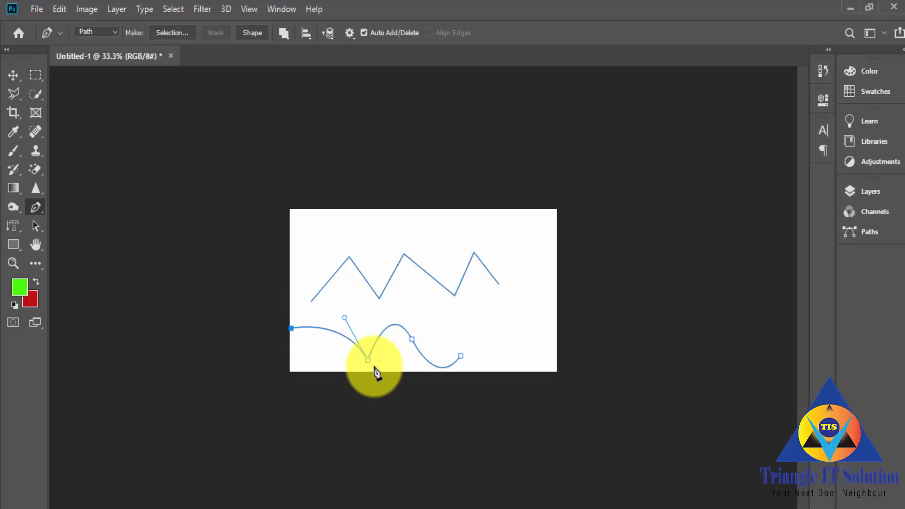
Step: Draw a new open zigzag with nine anchor points across the blank canvas, using the Pen tool in Path mode
right_click(35, 207)
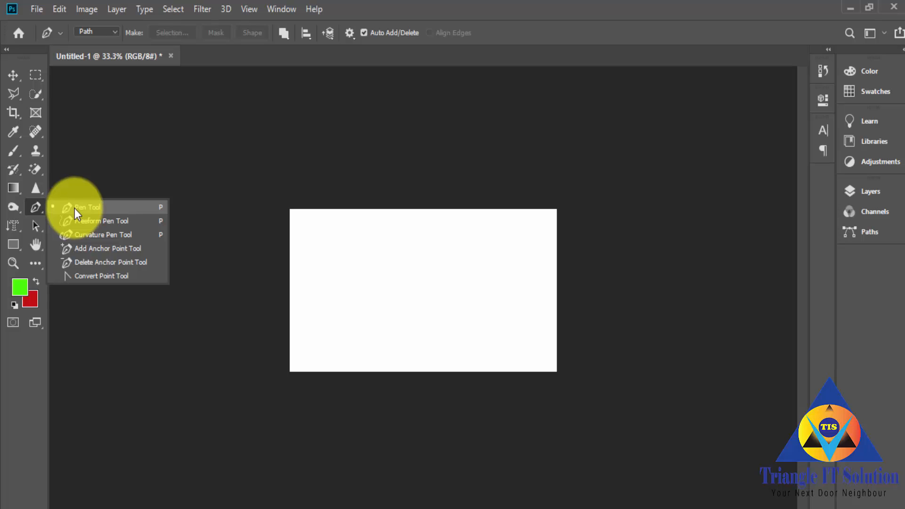
click(75, 208)
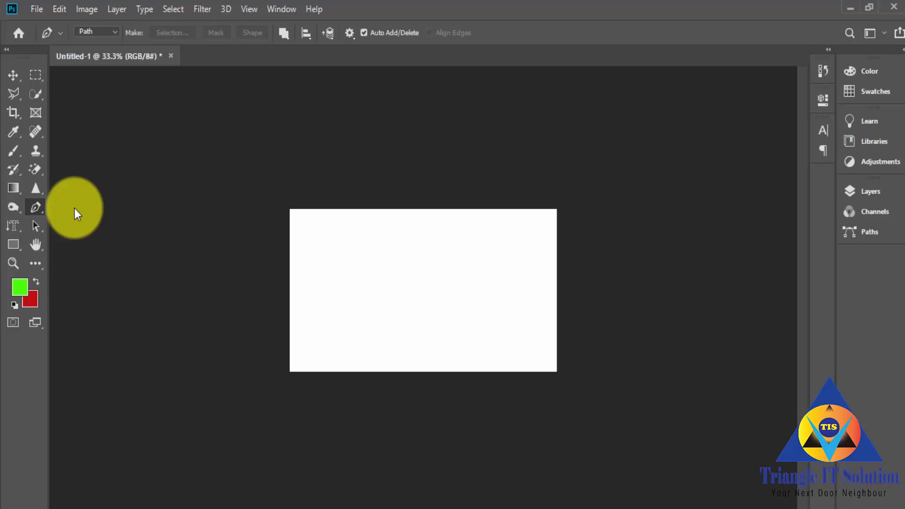
click(115, 30)
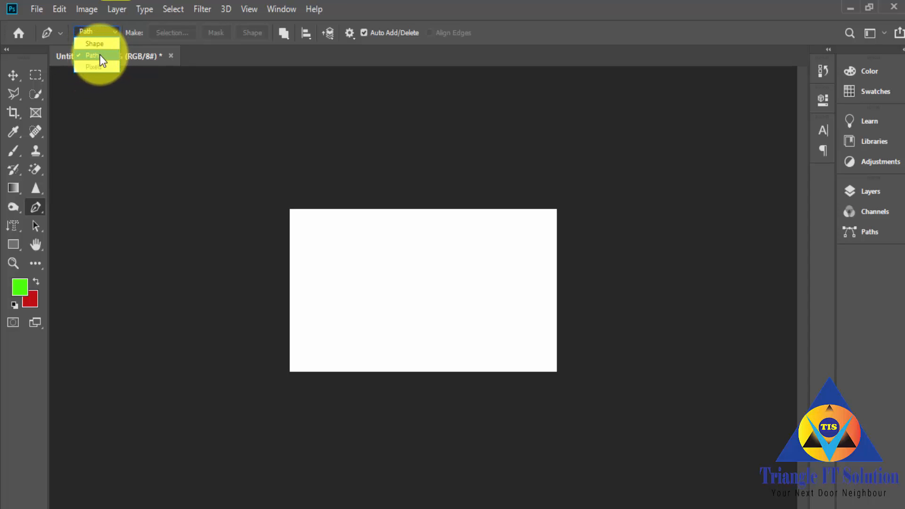
click(99, 54)
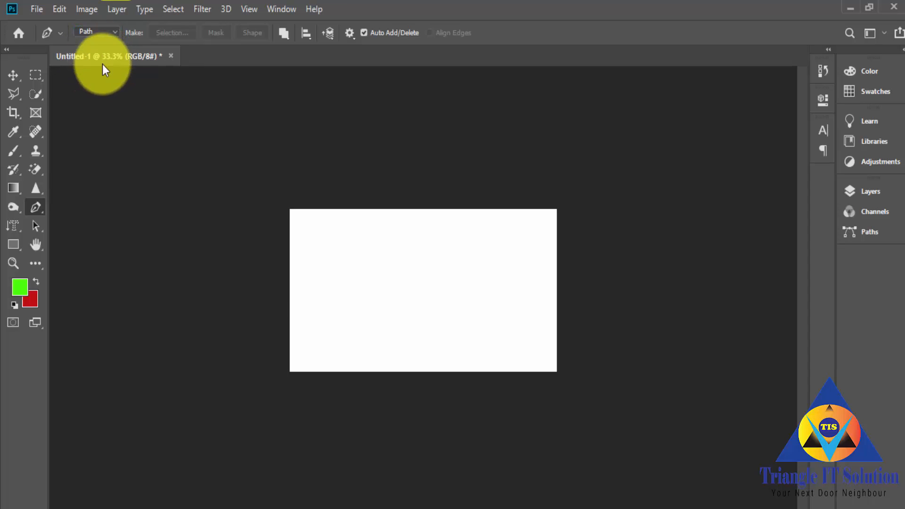
click(305, 282)
click(346, 255)
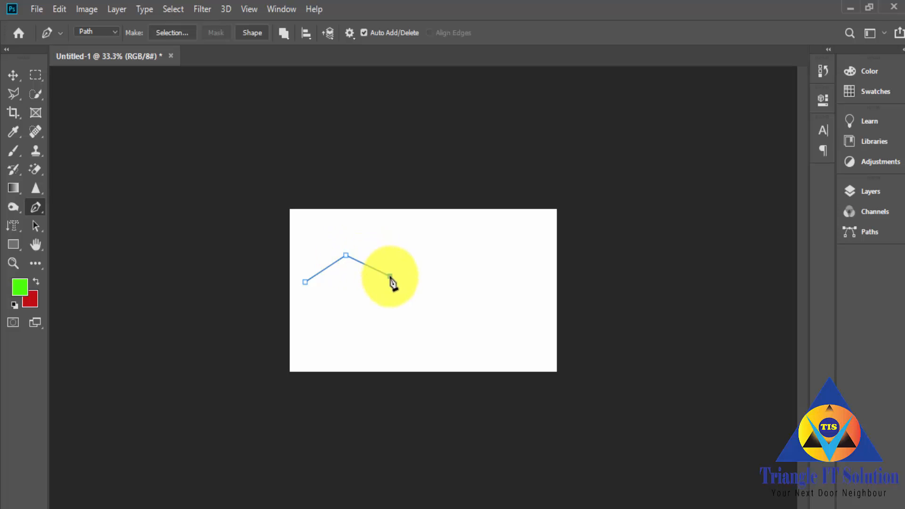
click(389, 277)
click(433, 259)
click(455, 278)
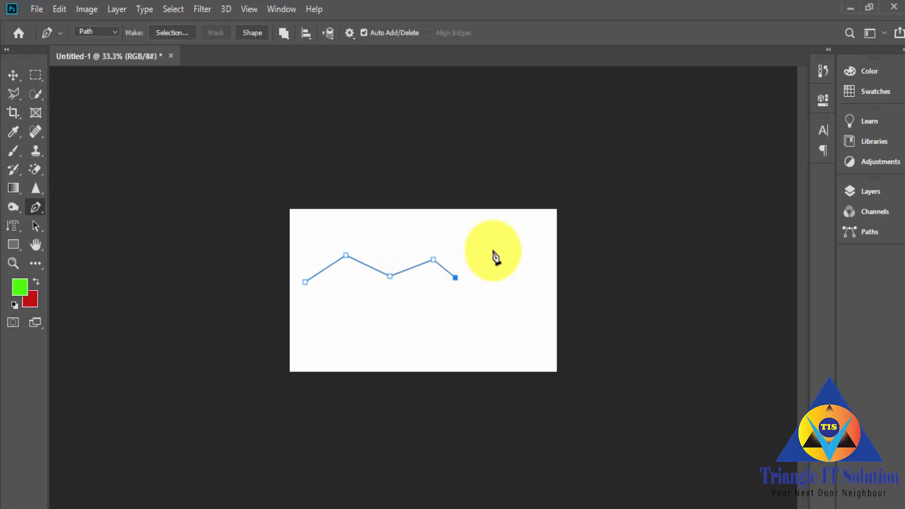
click(496, 272)
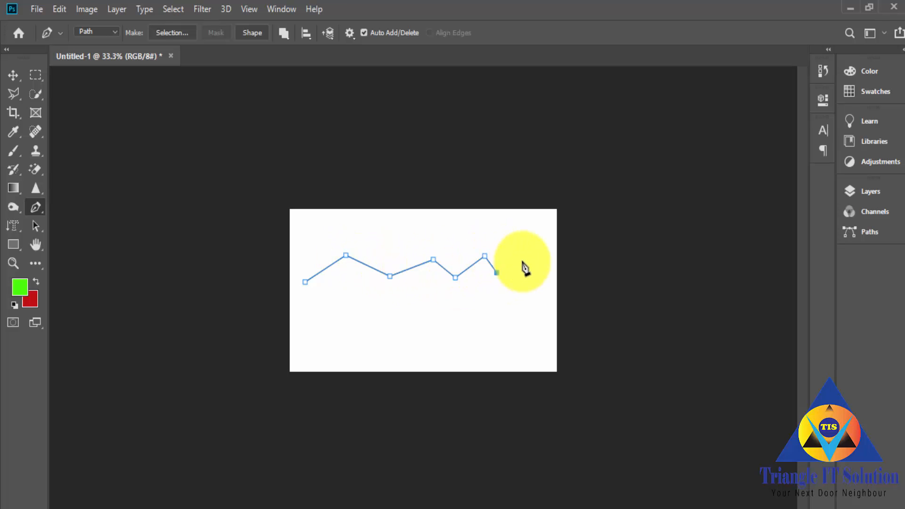
click(530, 282)
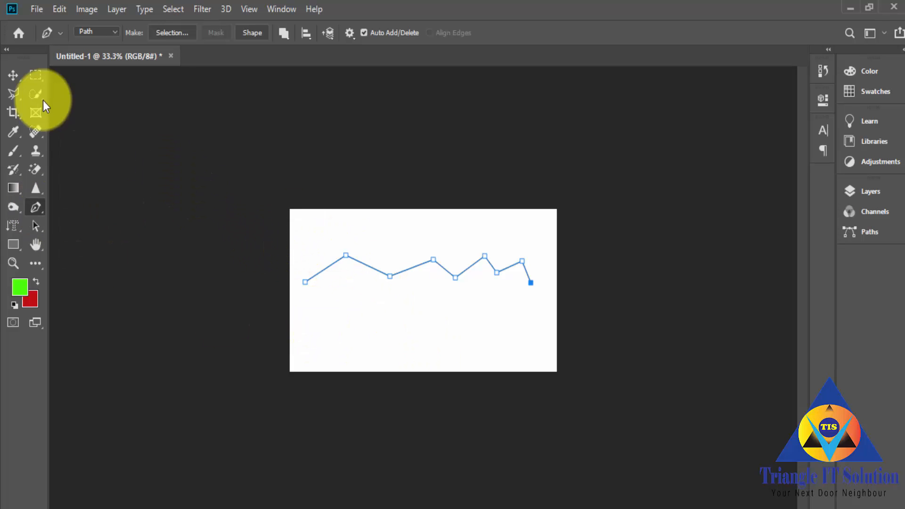
Step: Open the wine glass image Capture.JPG and activate the Pen tool for it
click(36, 11)
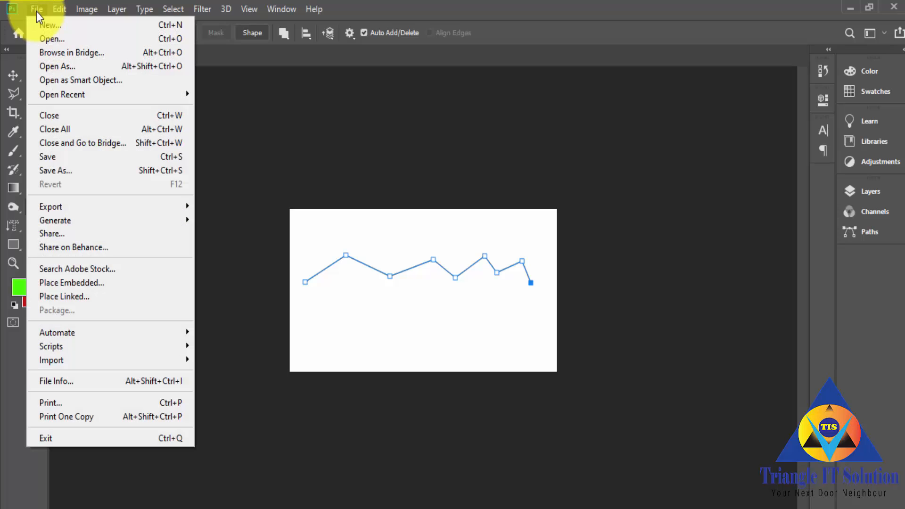
click(46, 39)
click(151, 140)
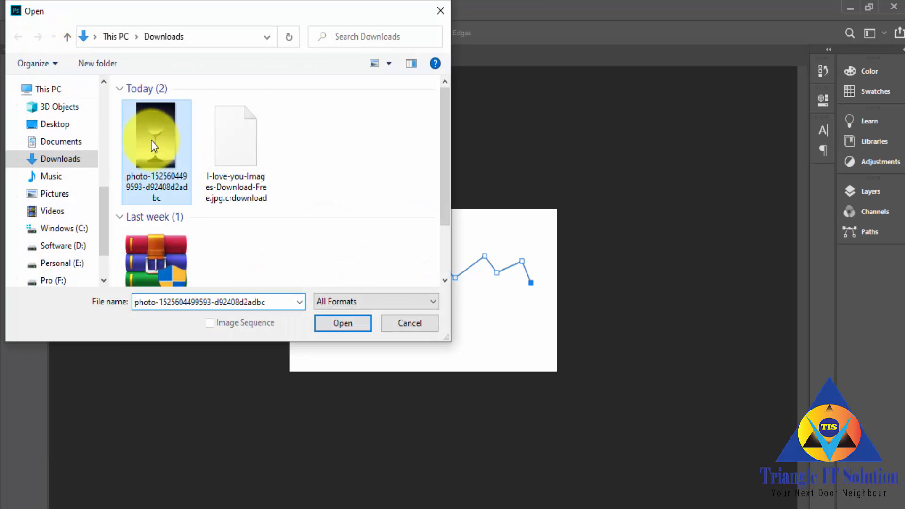
right_click(151, 141)
click(187, 44)
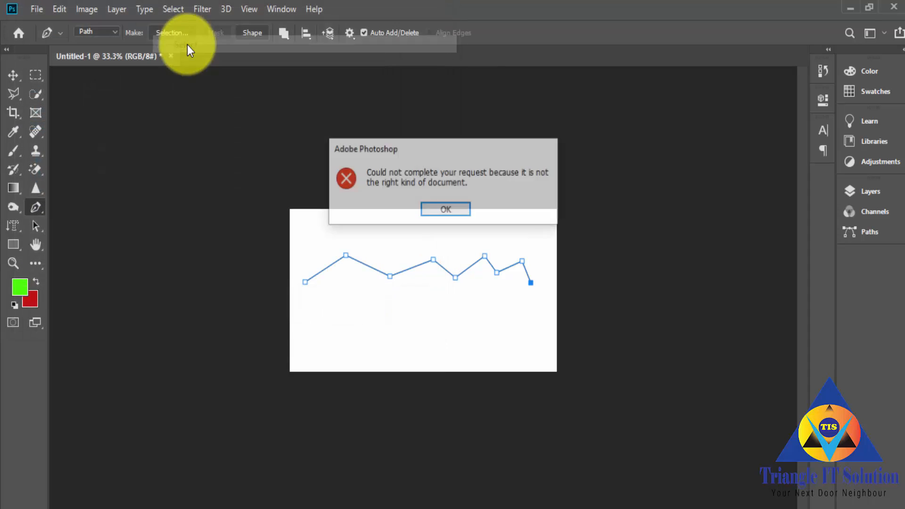
click(450, 204)
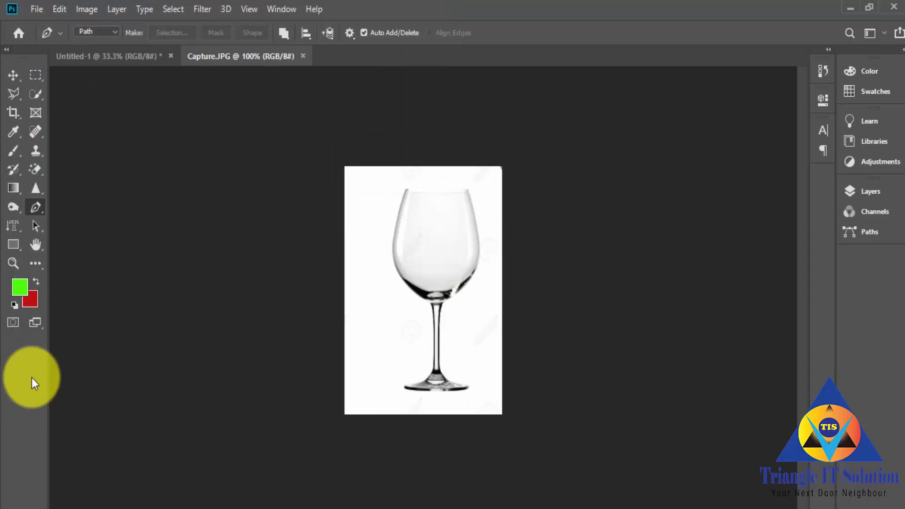
right_click(38, 207)
click(92, 204)
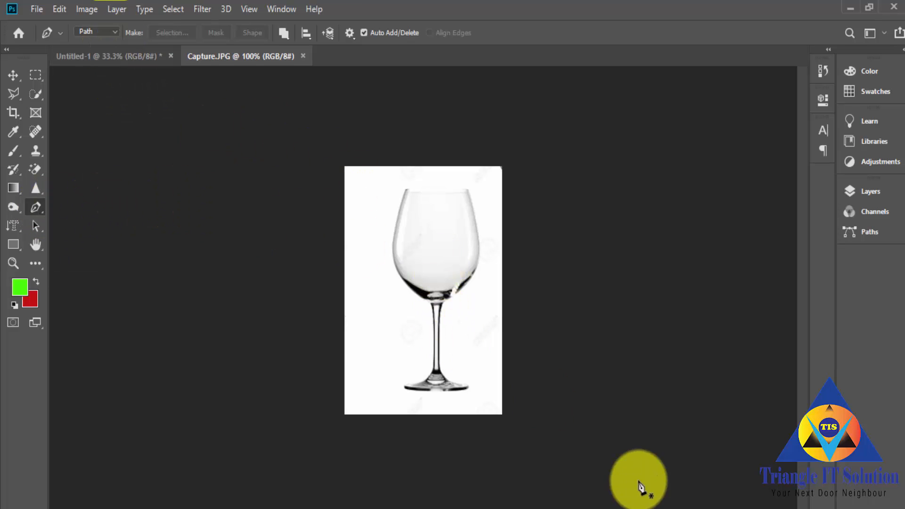
Step: Trace the wine glass's left outline with the Pen tool, from the foot's outer edge up the stem to the bowl's underside
scroll(488, 367, up, 1)
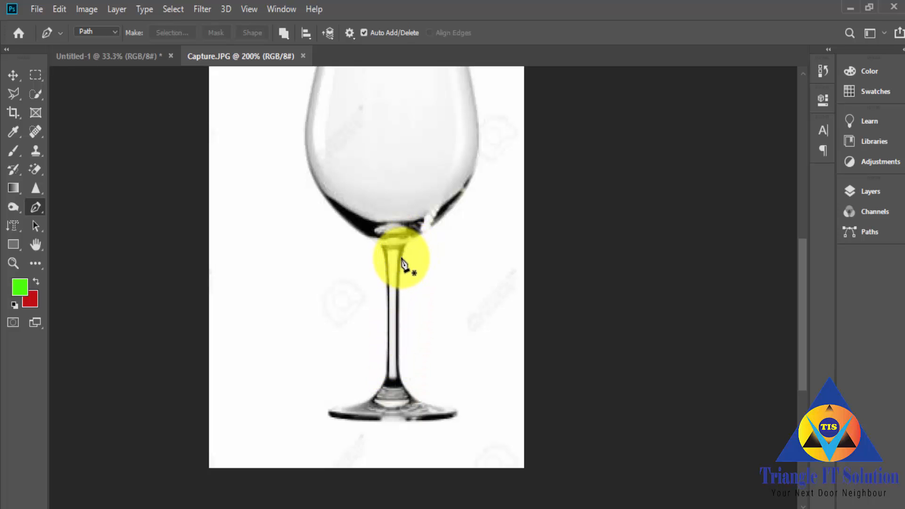
click(328, 412)
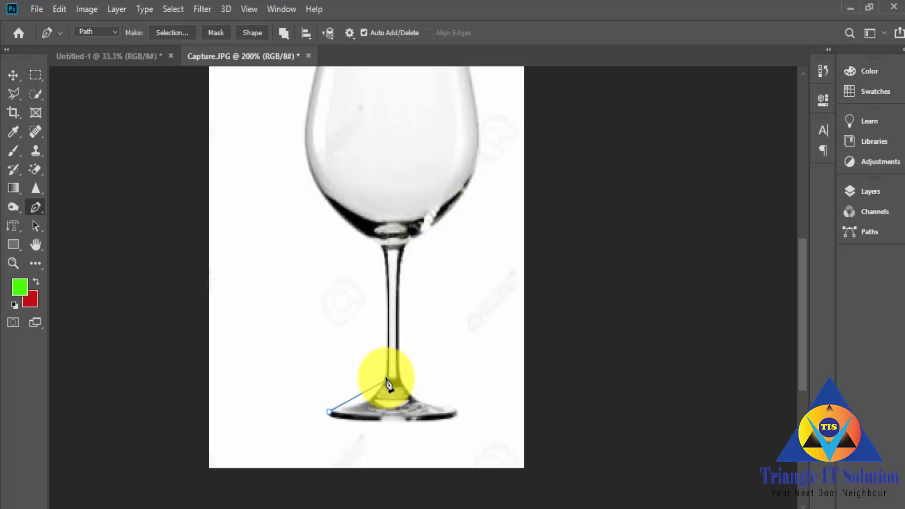
drag(386, 380, 399, 351)
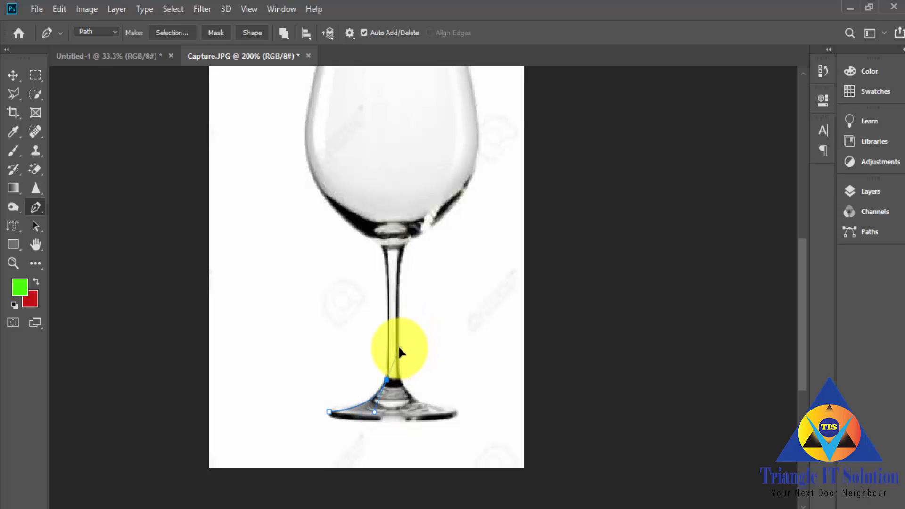
drag(398, 350, 399, 349)
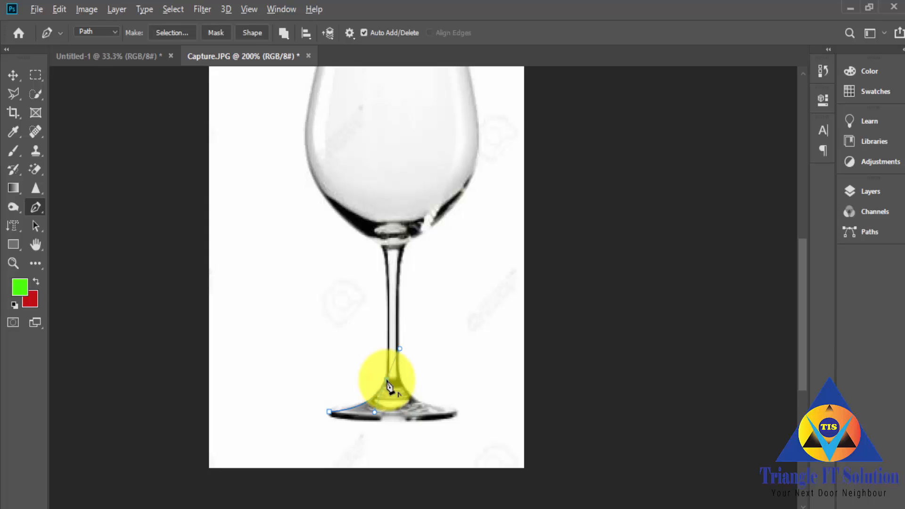
click(387, 380)
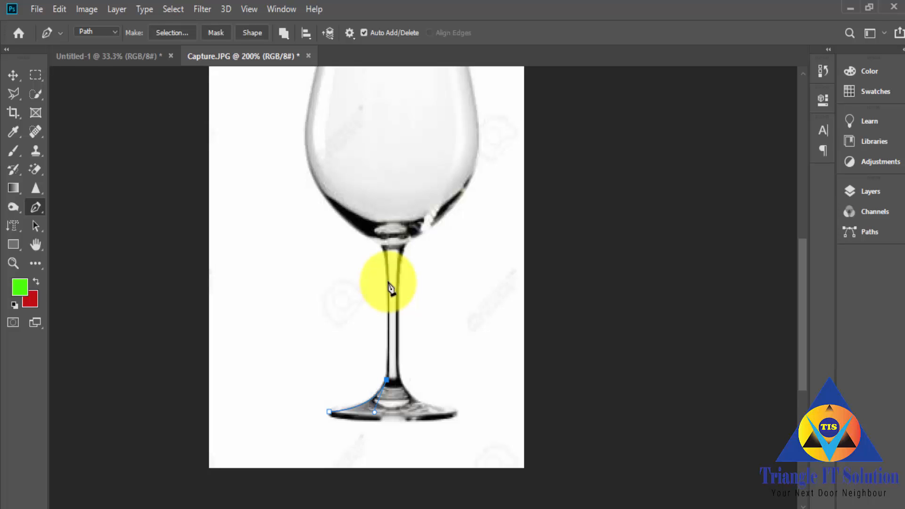
click(387, 281)
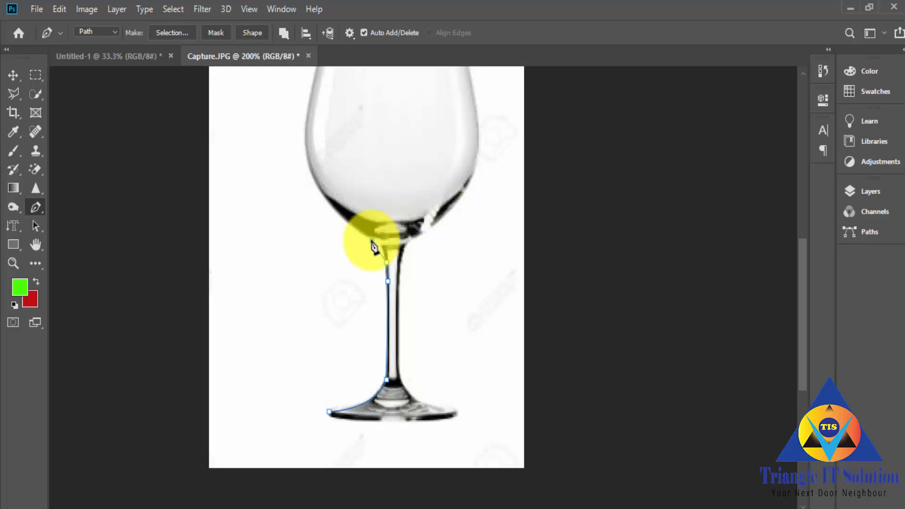
drag(359, 240, 354, 236)
Step: Continue the path along the bowl's left side to the rim, removing the outgoing handle at the widest point
scroll(360, 279, up, 3)
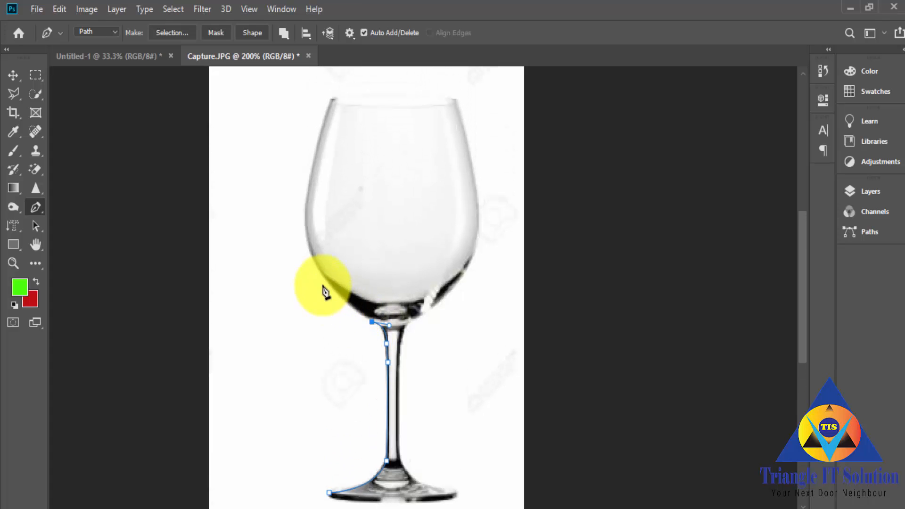
click(304, 217)
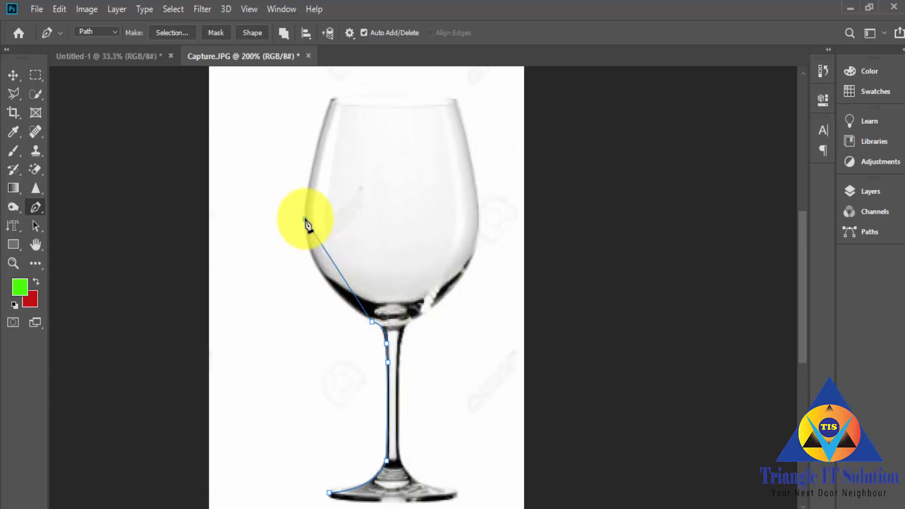
drag(305, 220, 304, 156)
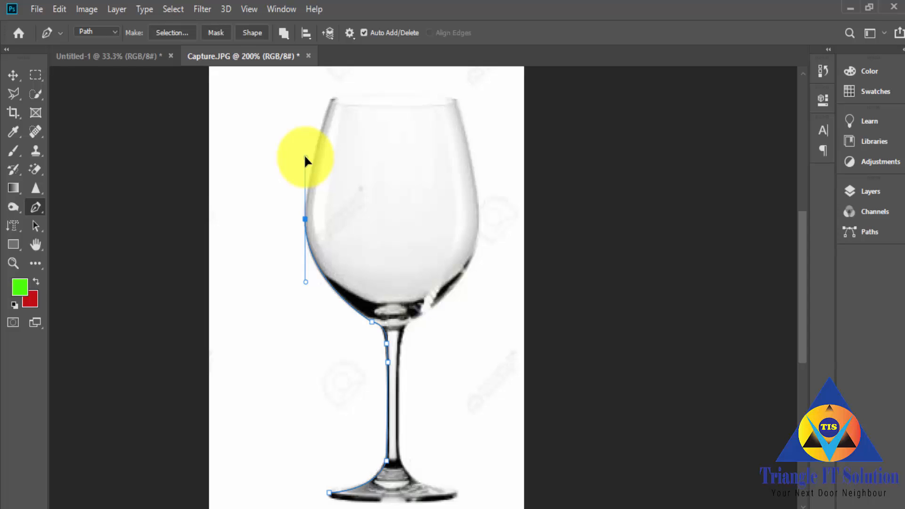
click(305, 219)
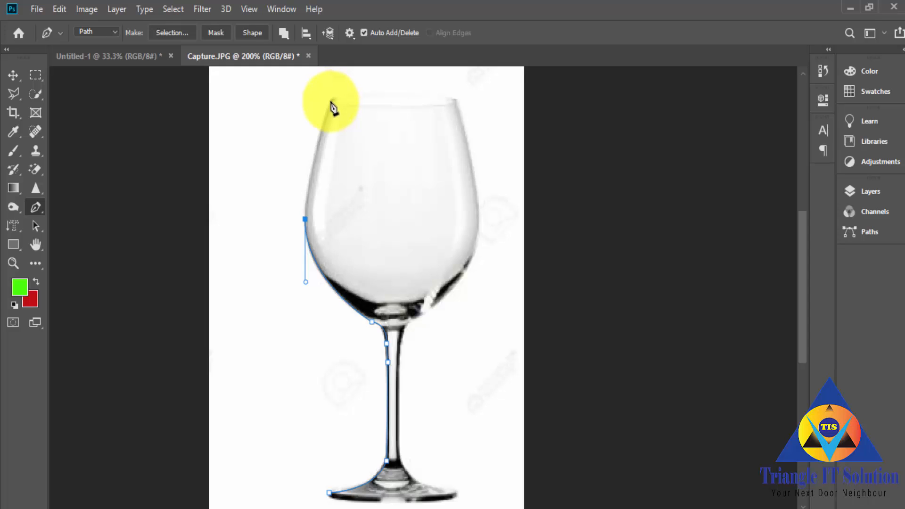
drag(332, 100, 348, 77)
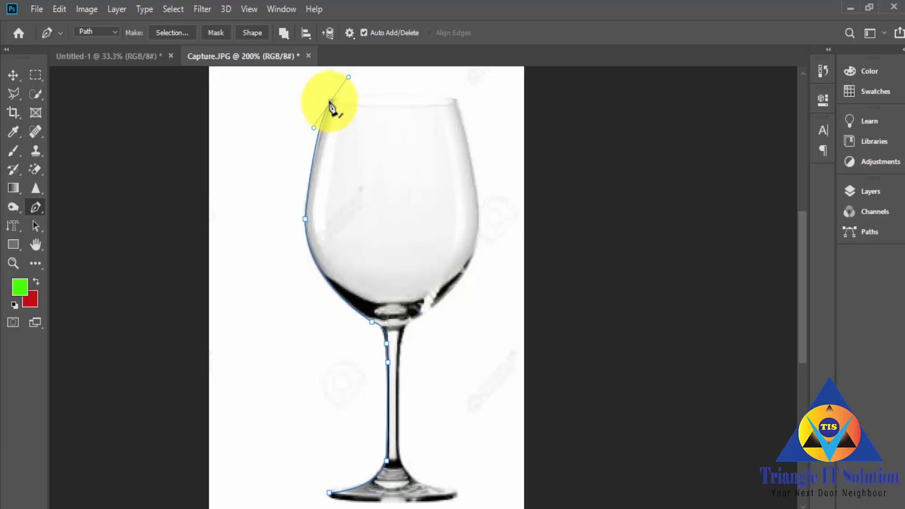
Step: Add a slightly arched segment across the glass's rim to its right corner and remove the outgoing direction handle
click(454, 99)
drag(455, 100, 518, 114)
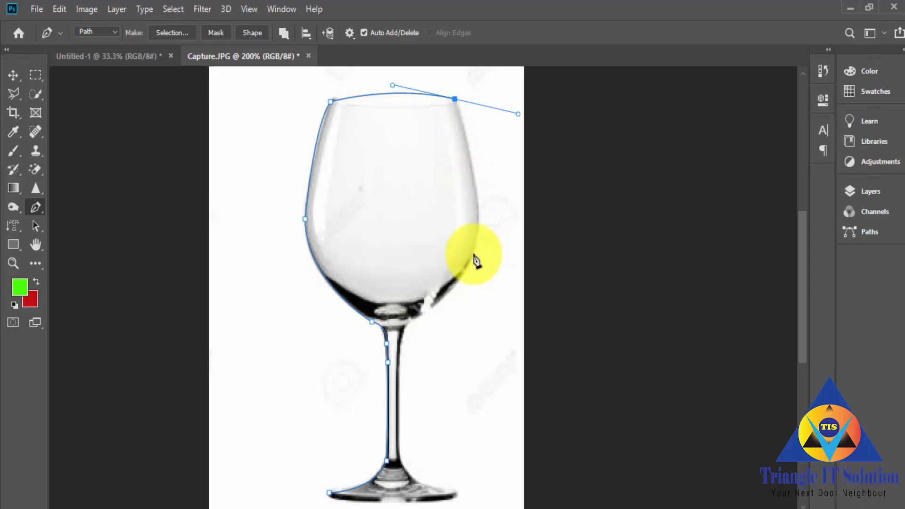
click(455, 99)
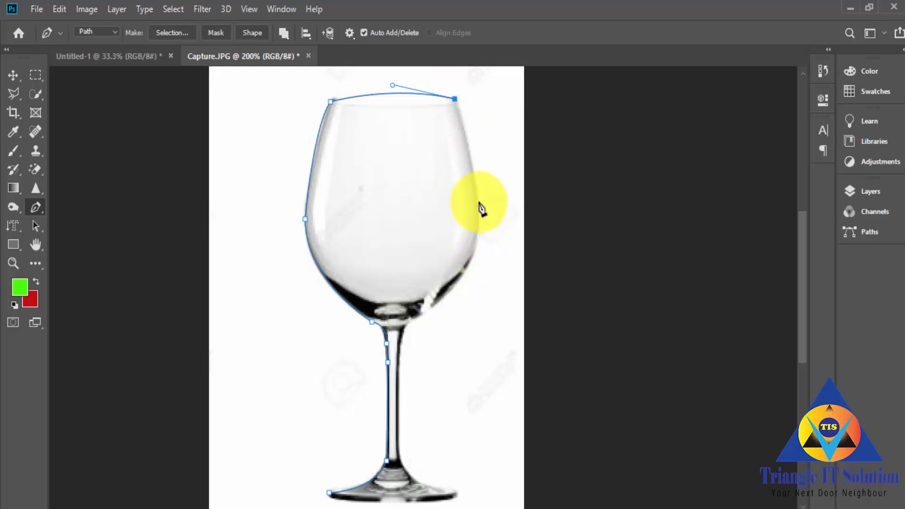
Step: Continue the path down the bowl's right side to the top of the stem, removing the outgoing handle at the bowl's lower curve
drag(477, 202, 479, 245)
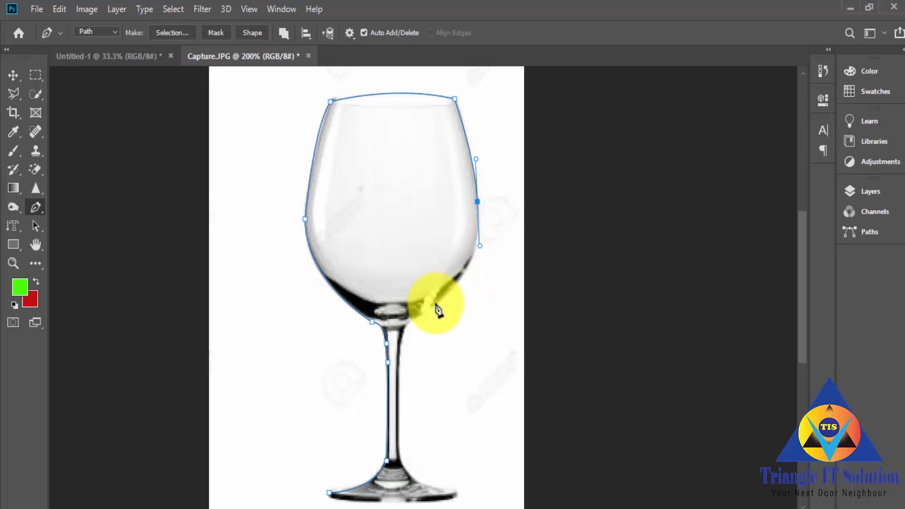
drag(435, 303, 393, 348)
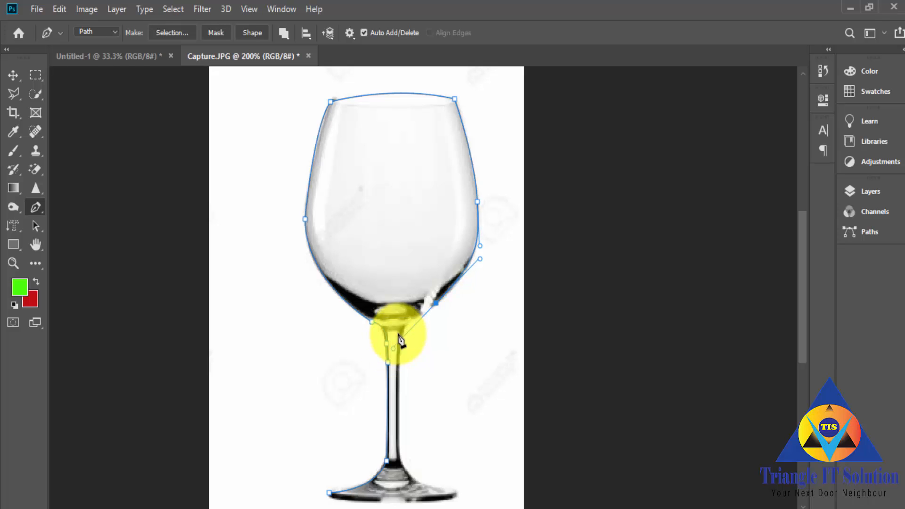
click(436, 304)
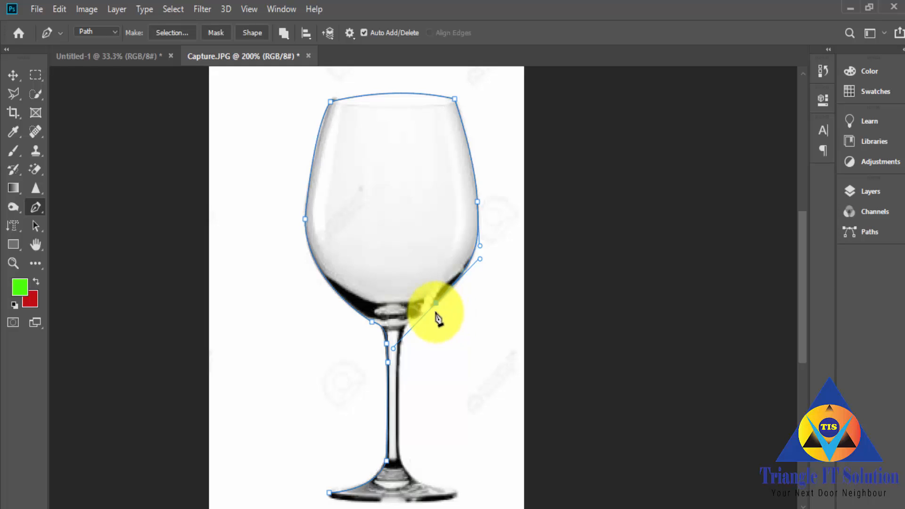
click(435, 305)
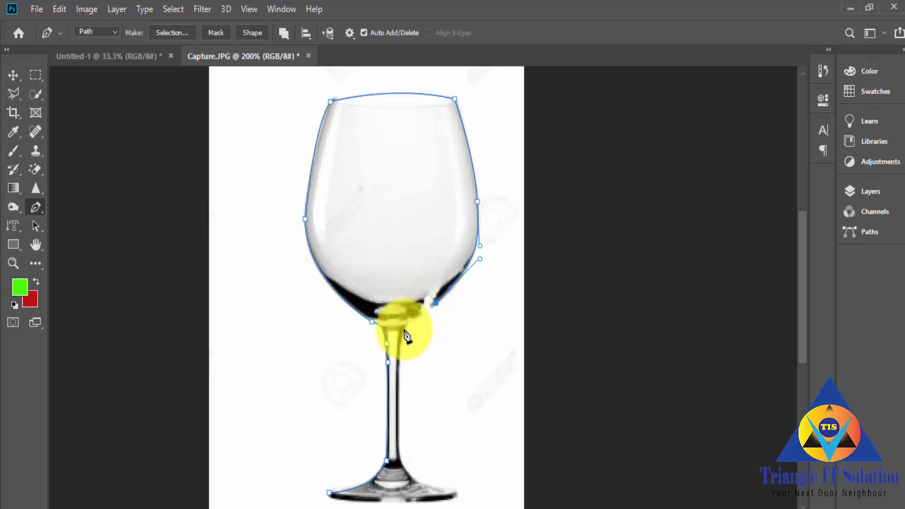
click(405, 330)
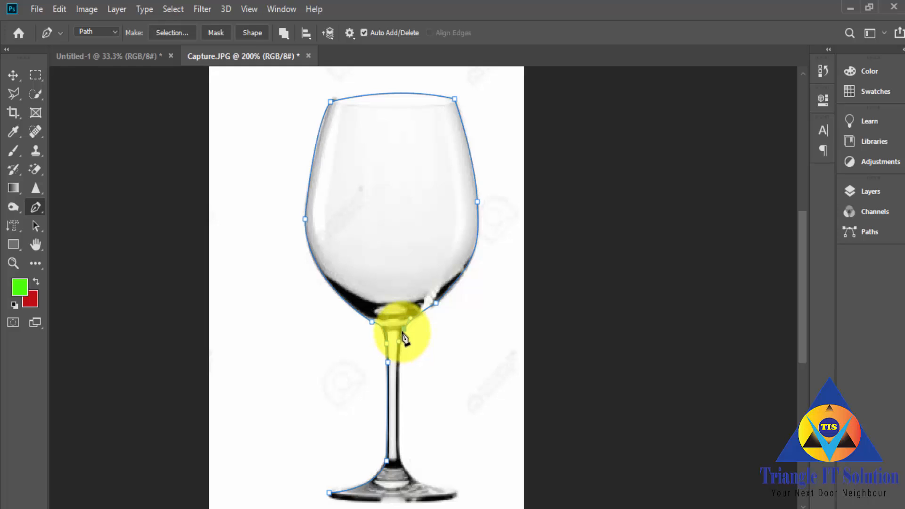
click(399, 399)
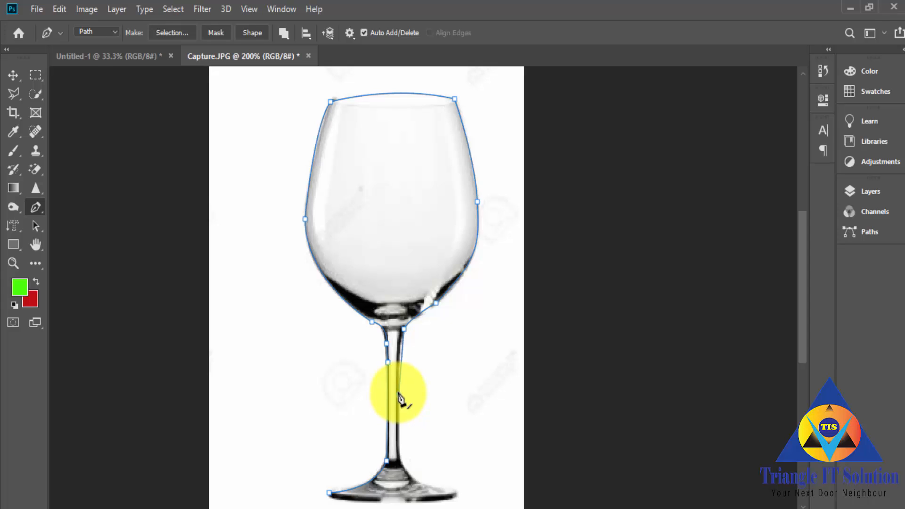
key(ctrl+z)
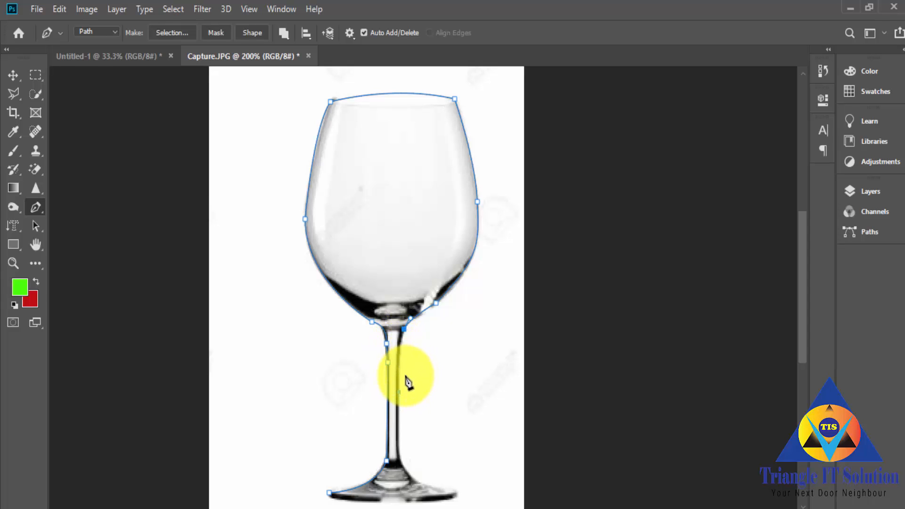
key(ctrl+z)
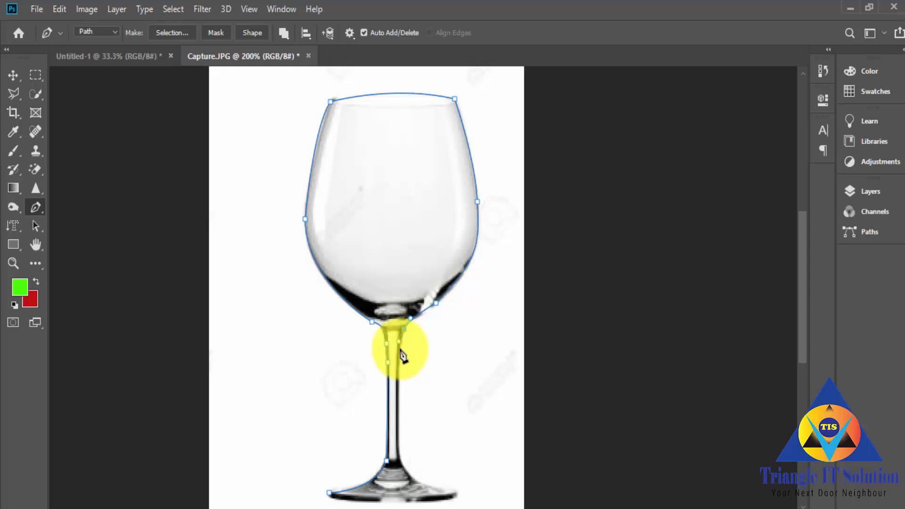
Step: Trace the stem's right side and the foot's right edge, closing the path at the starting anchor
alt+click(405, 330)
click(399, 351)
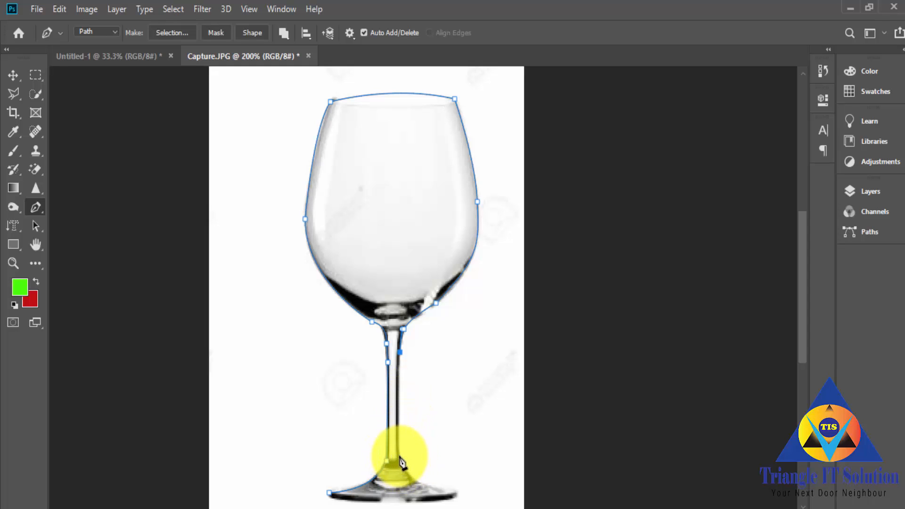
click(400, 458)
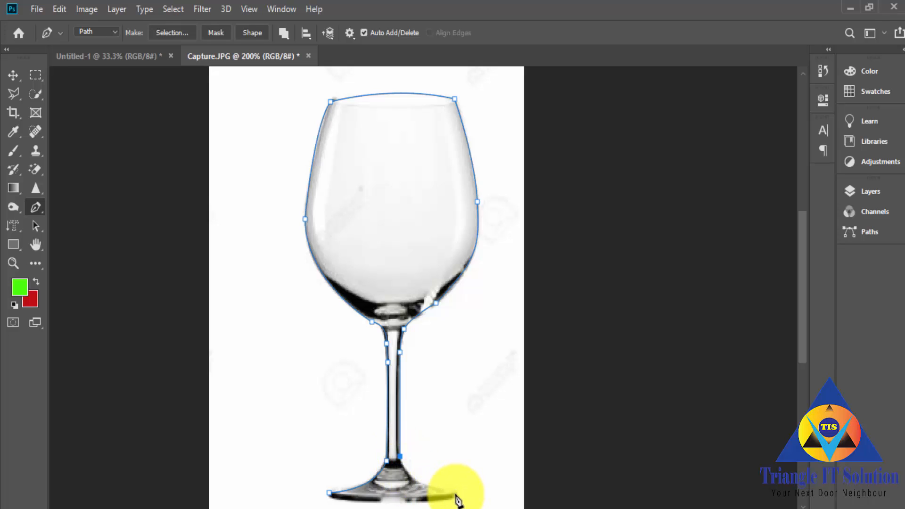
drag(455, 495, 512, 503)
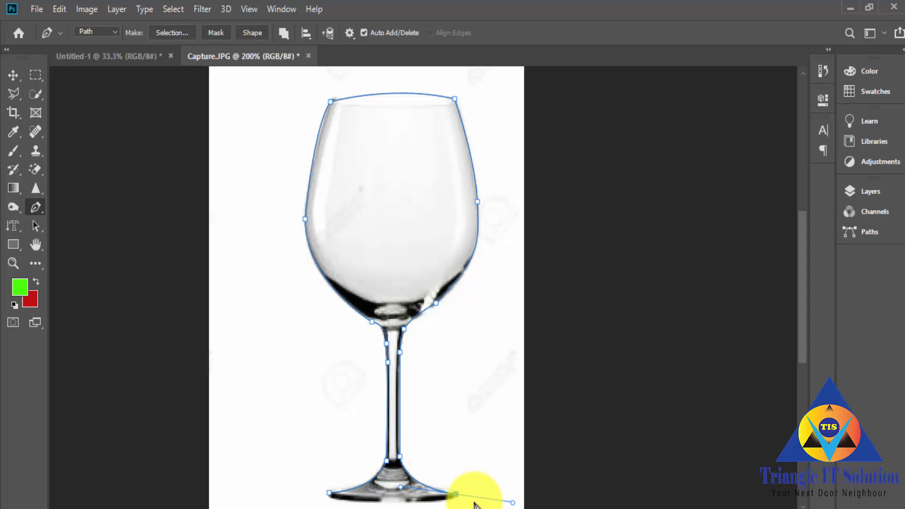
alt+click(456, 494)
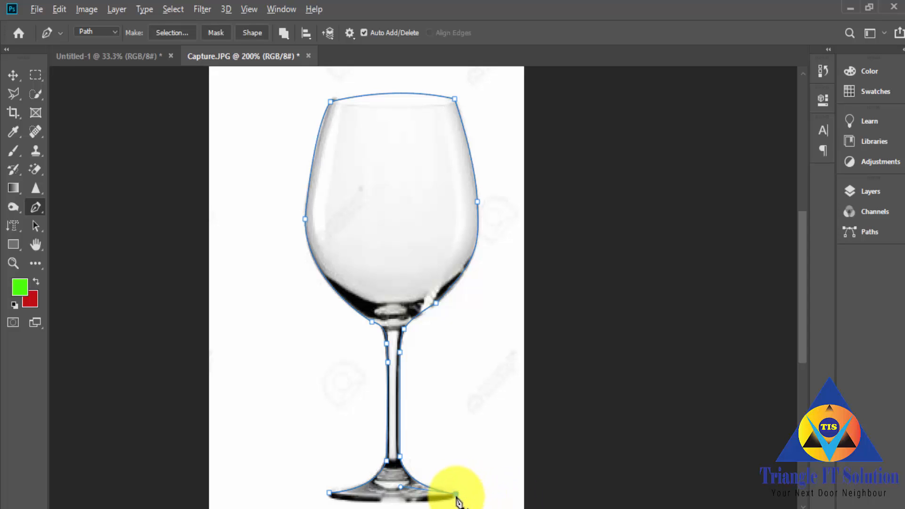
click(330, 493)
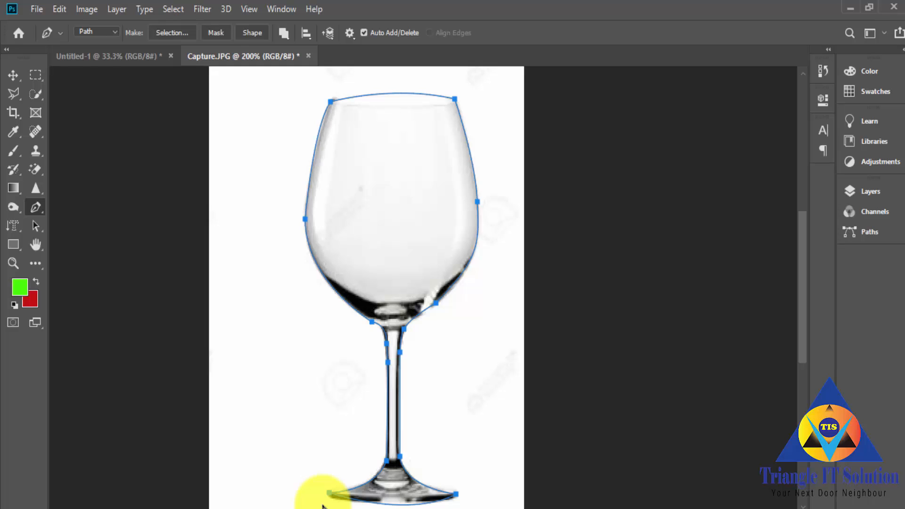
Step: Convert the closed wine glass path into a selection and activate the Move tool
key(ctrl+Return)
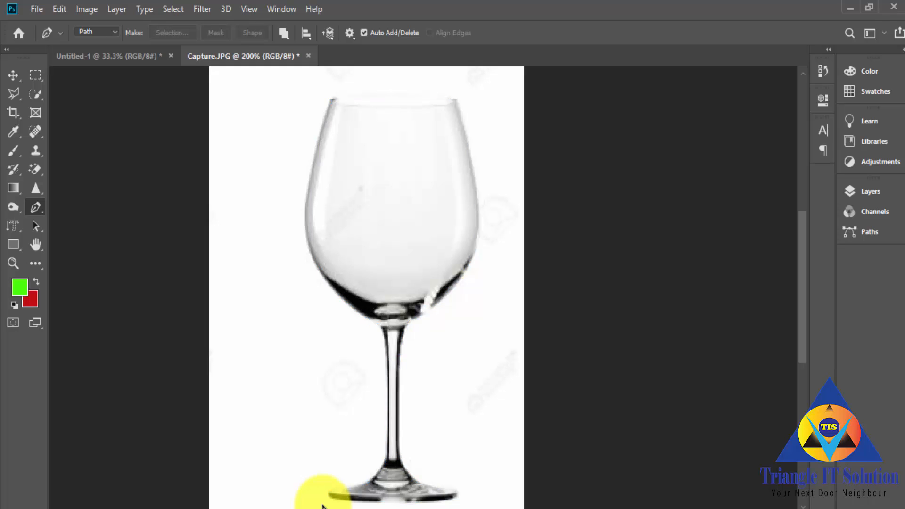
scroll(306, 436, up, 1)
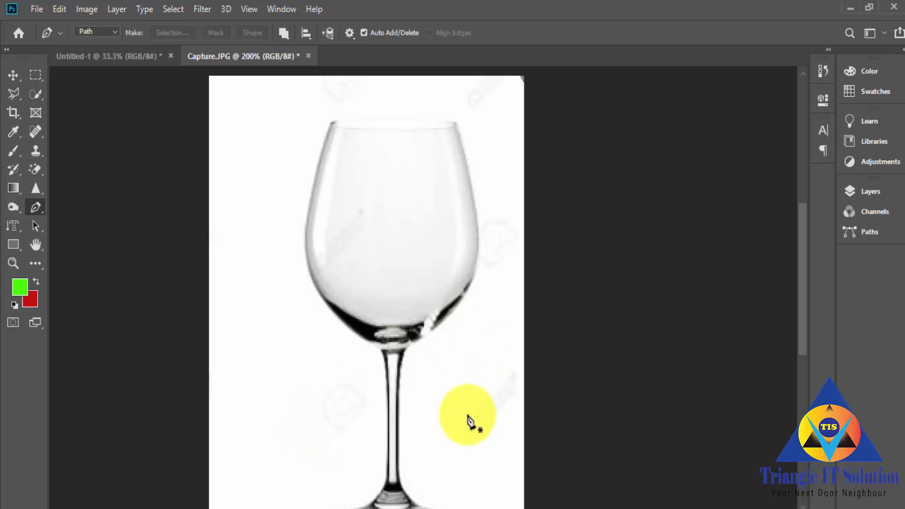
scroll(459, 478, down, 2)
scroll(459, 480, up, 2)
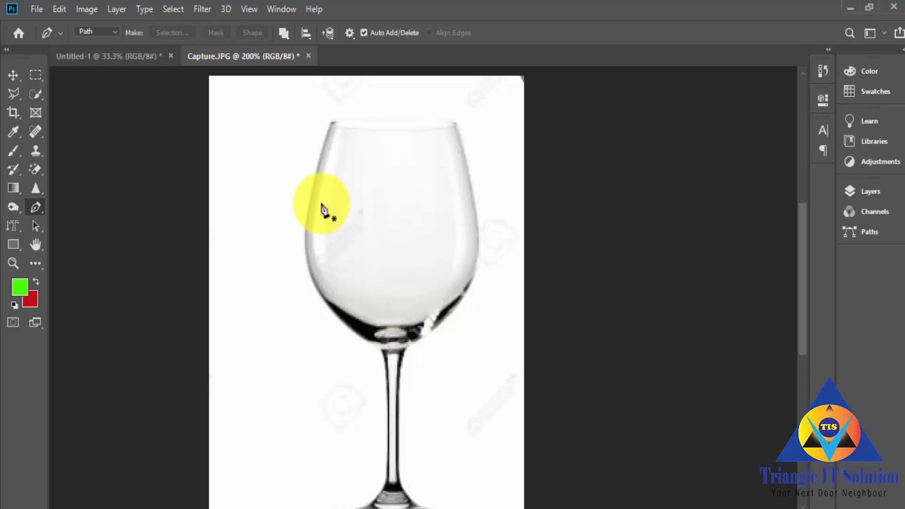
click(307, 206)
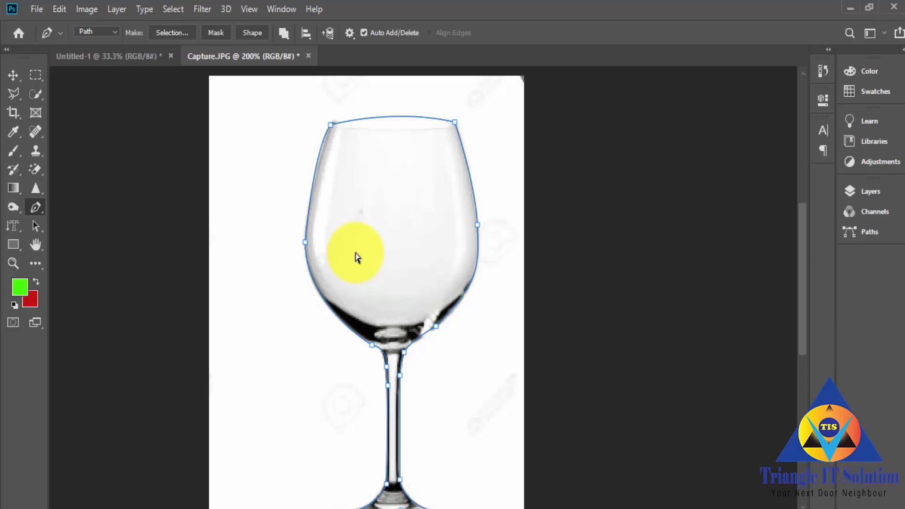
key(ctrl+Return)
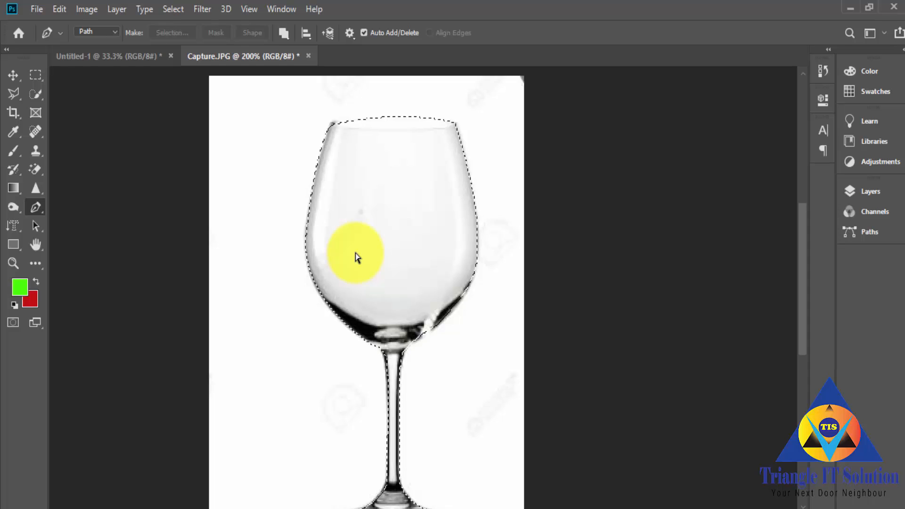
key(ctrl+z)
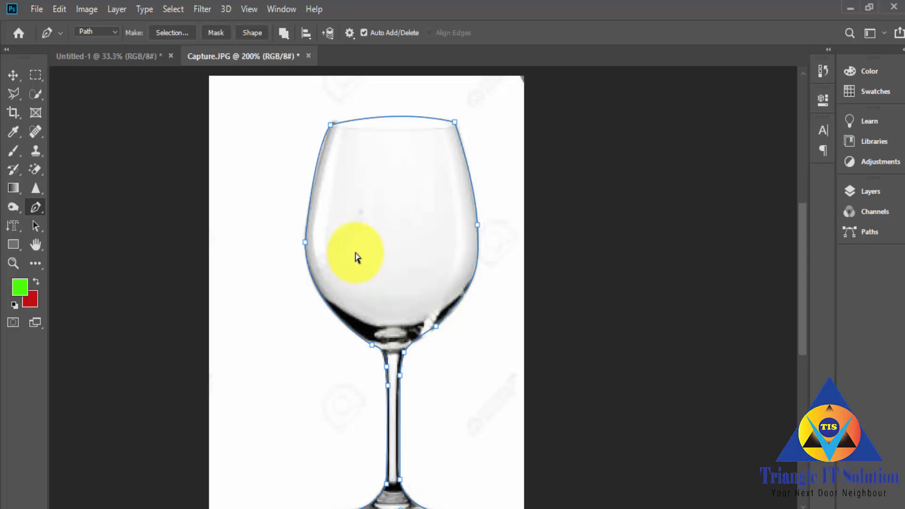
key(ctrl+Return)
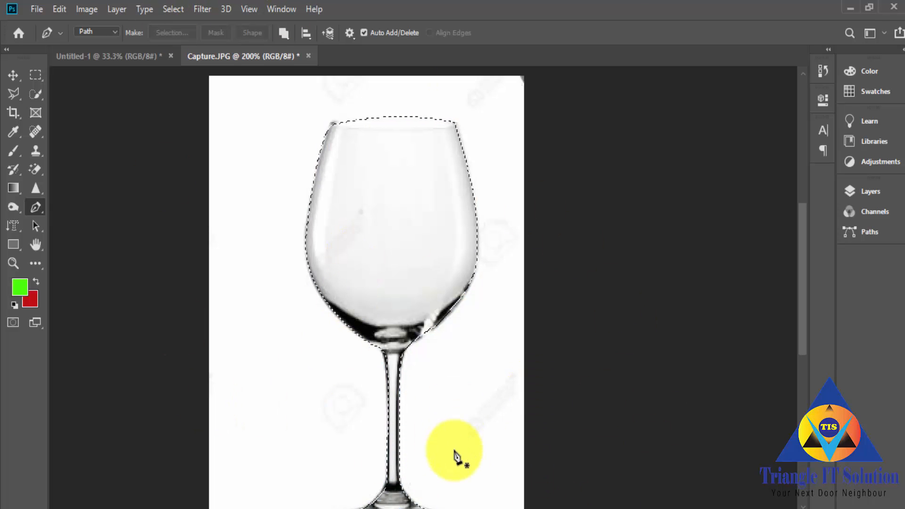
scroll(461, 455, down, 1)
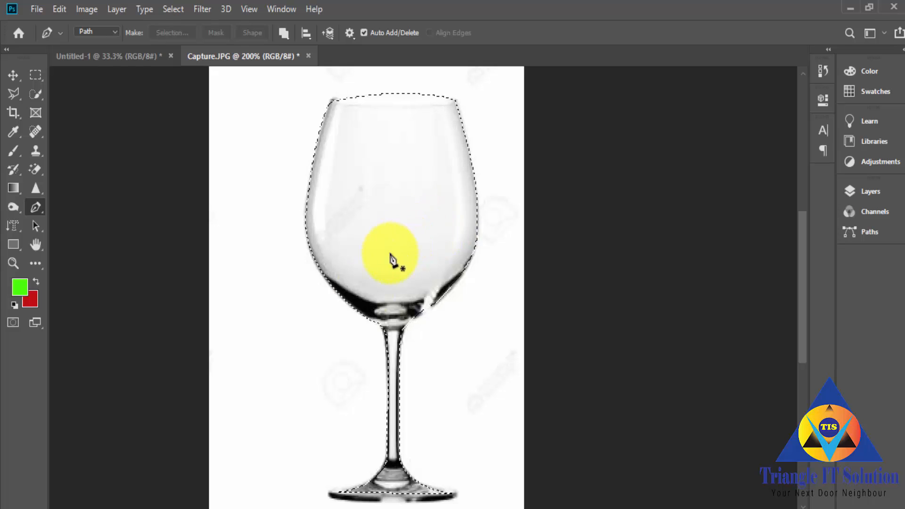
click(13, 76)
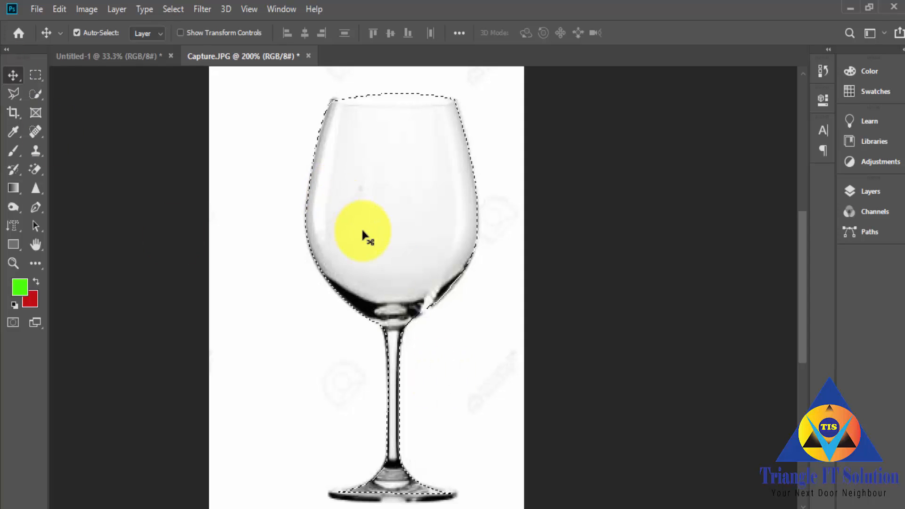
Step: Move the selected wine glass into the Untitled-1 document and position it fully on the canvas below the zigzag path
drag(360, 231, 451, 332)
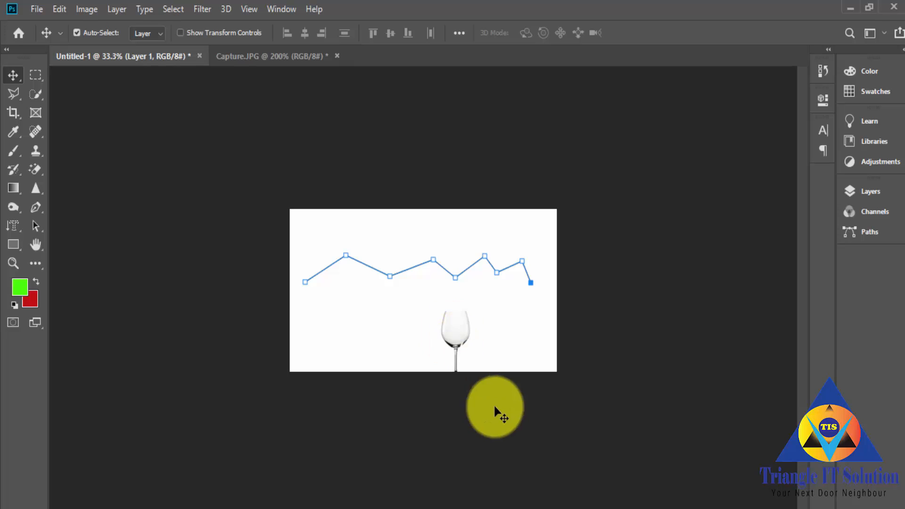
key(ctrl+plus)
drag(498, 380, 458, 350)
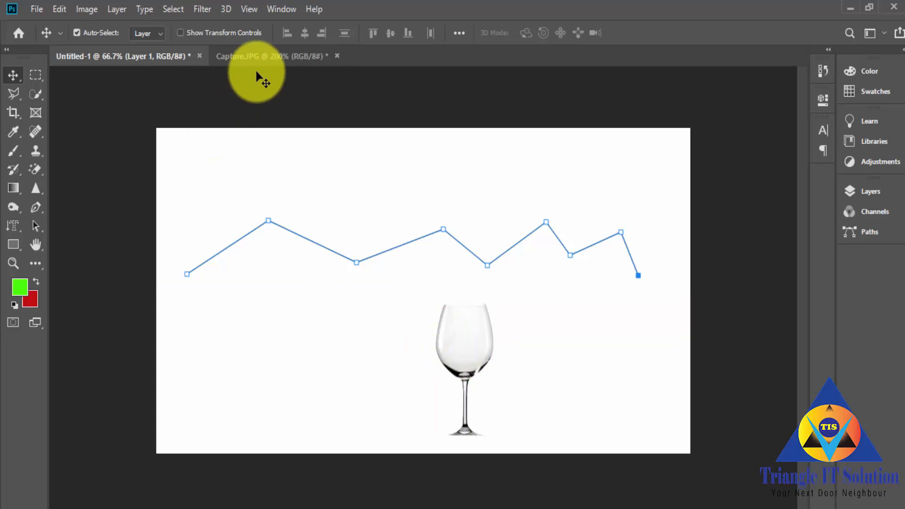
click(264, 57)
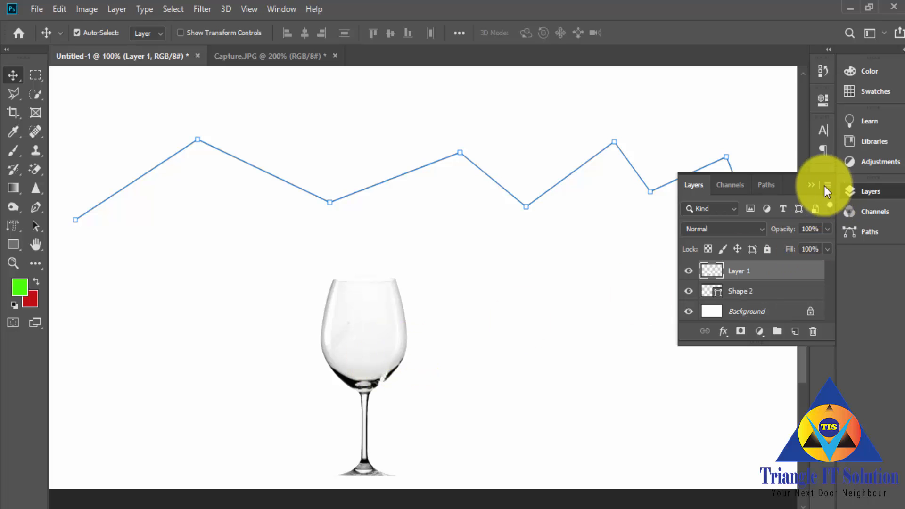
click(811, 186)
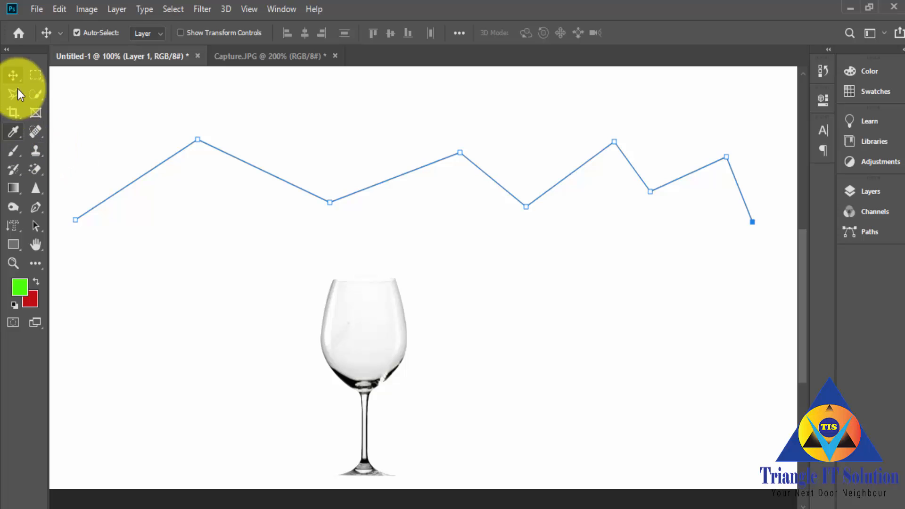
Step: Activate the standard Pen tool and set its drawing mode to Shape
click(36, 205)
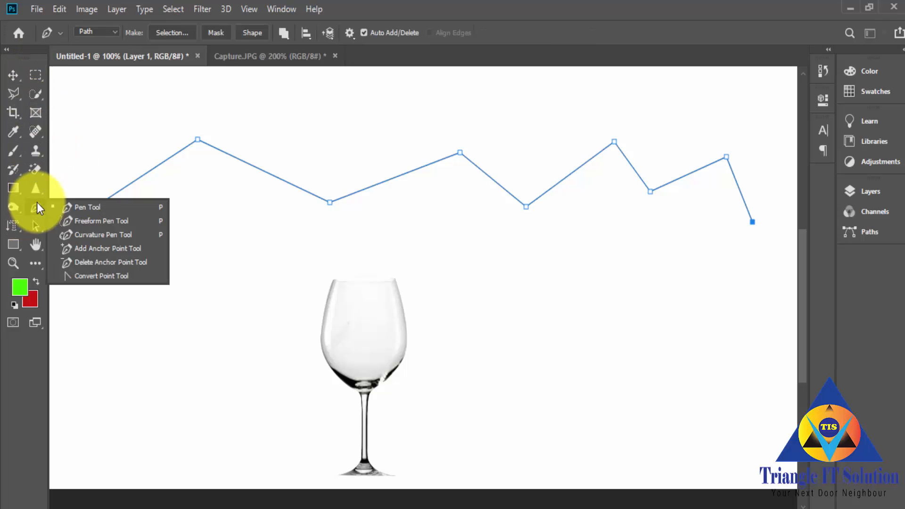
click(91, 205)
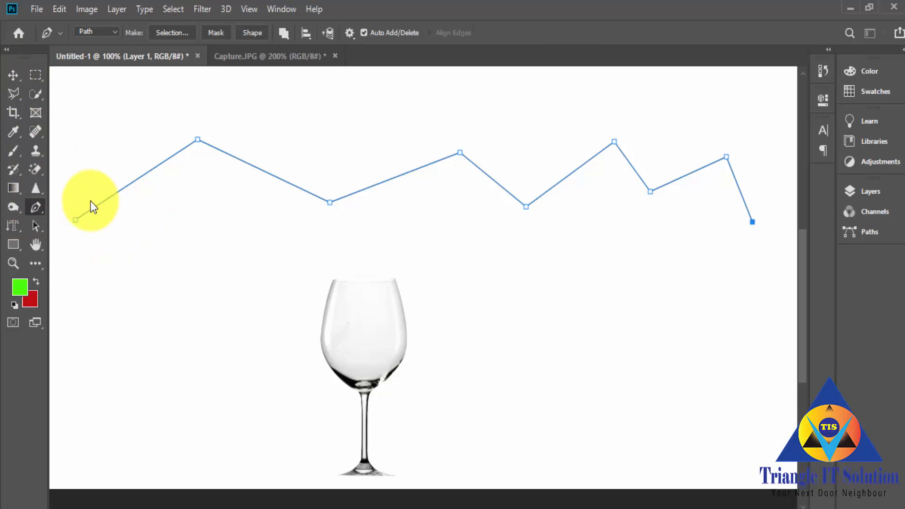
click(112, 32)
click(104, 44)
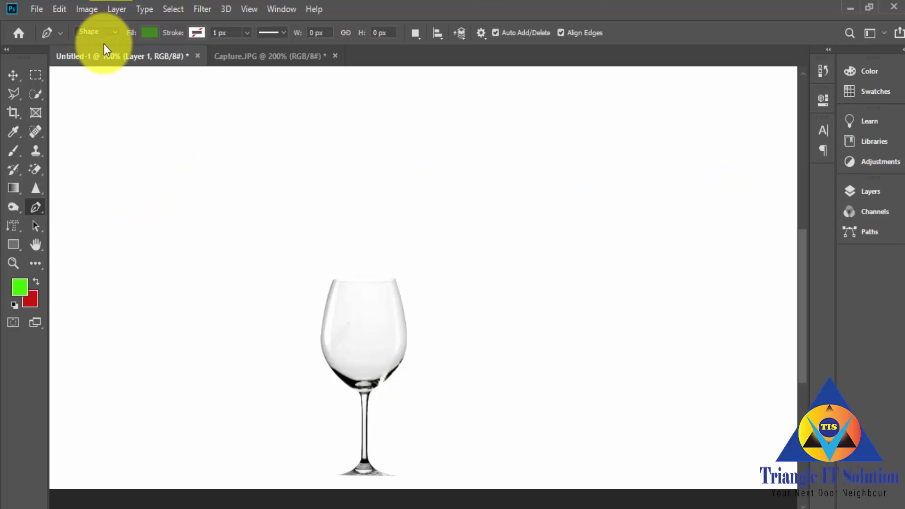
Step: Draw a closed four-sided green shape about 250 × 196 px above and left of the wine glass
scroll(220, 349, up, 3)
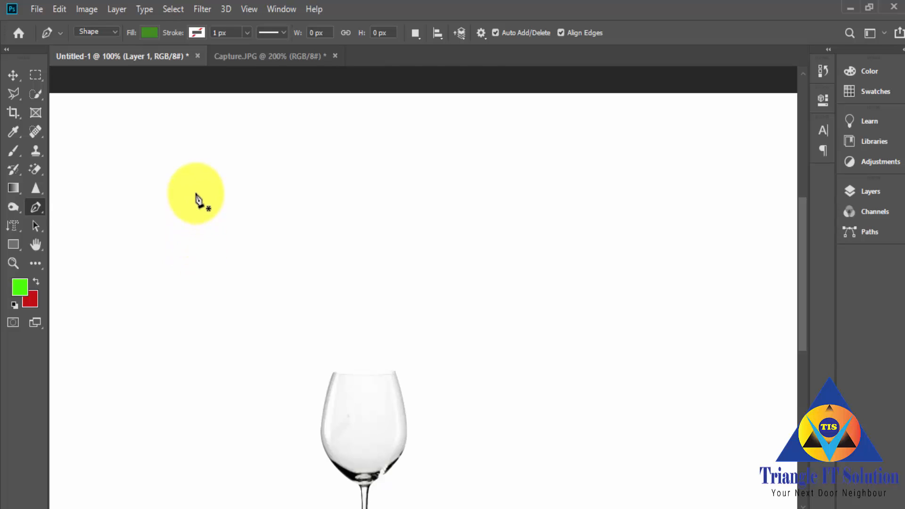
click(195, 165)
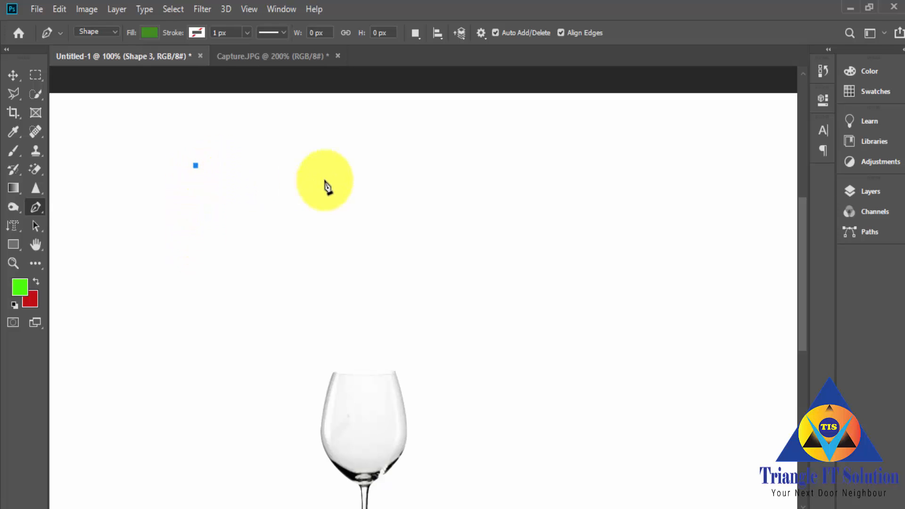
click(362, 168)
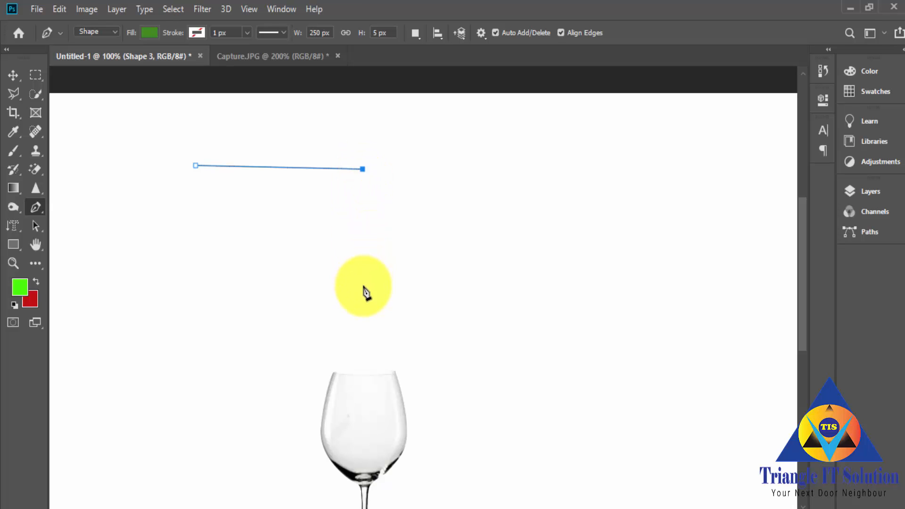
click(360, 298)
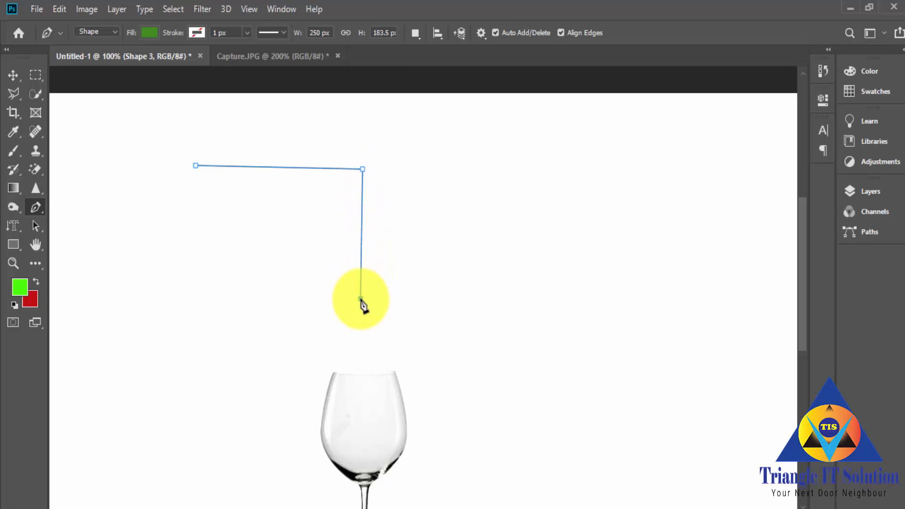
click(199, 307)
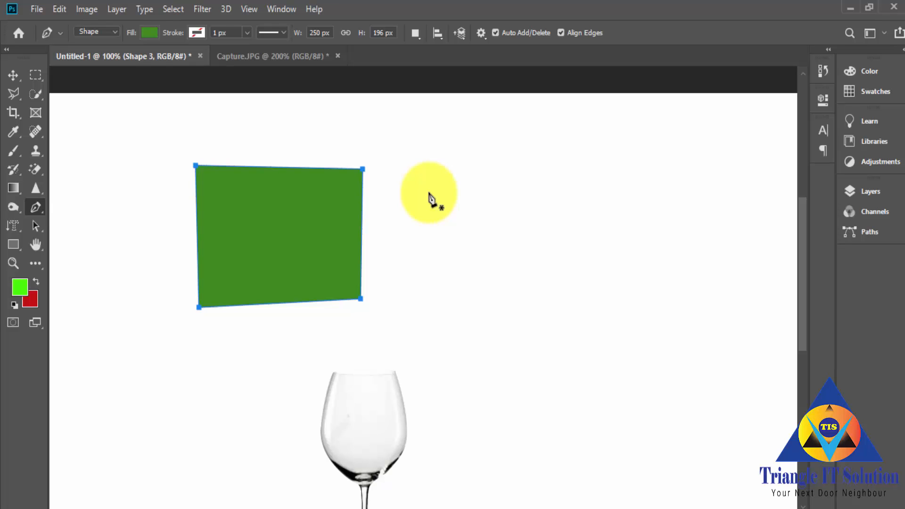
Step: Draw a second closed shape beside the first as a rectangle about 239 × 160 px with constrained straight edges
click(433, 181)
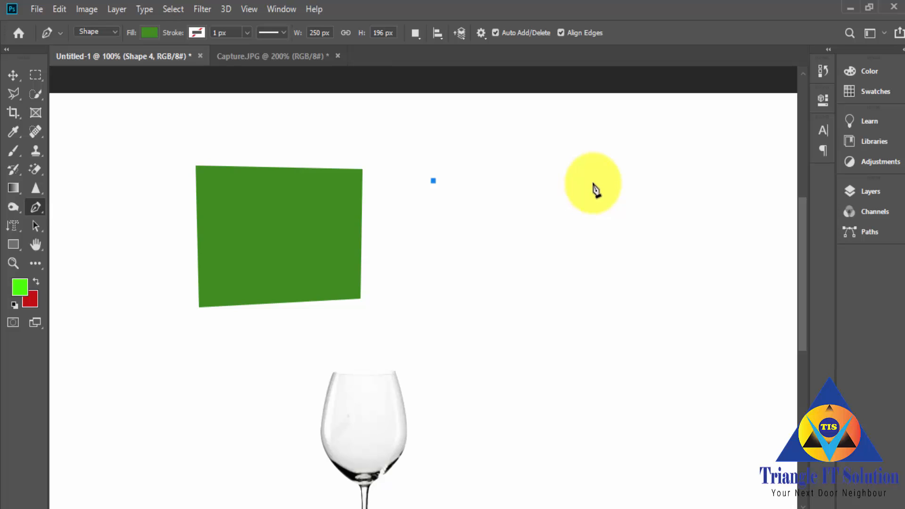
click(592, 181)
key(shift)
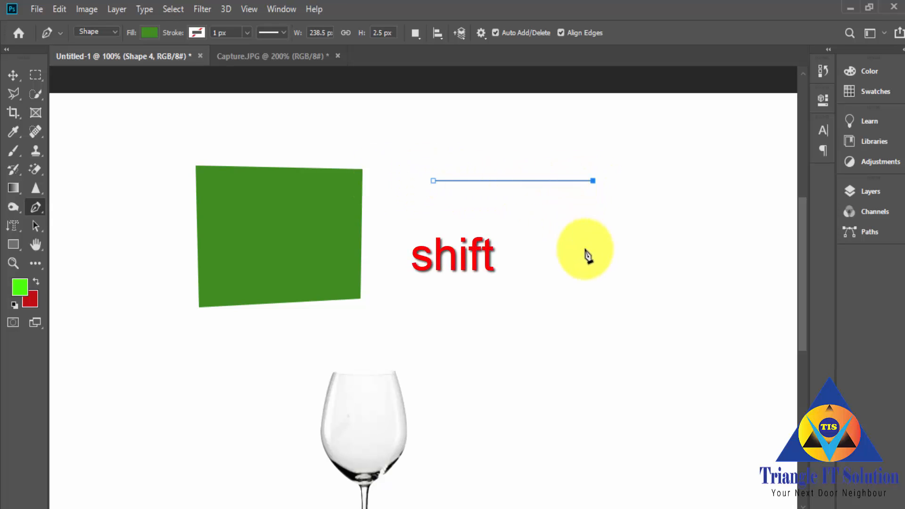
shift+click(593, 297)
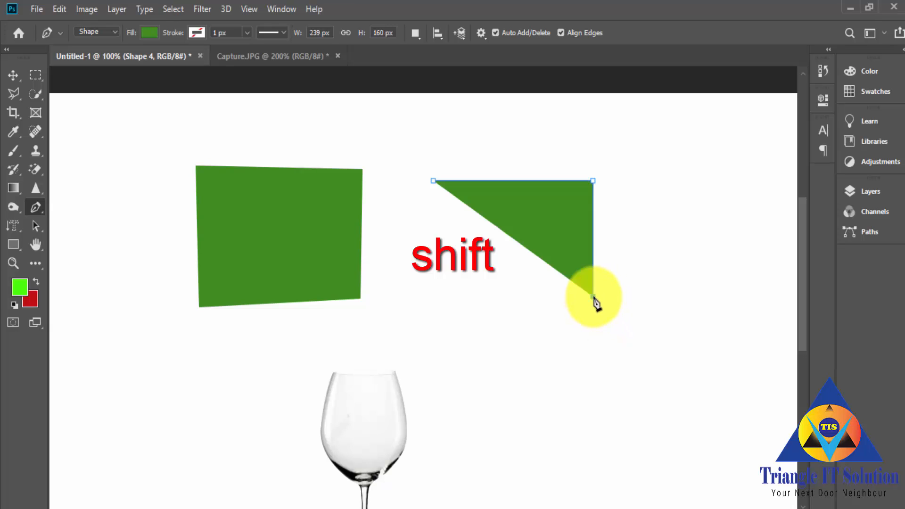
click(433, 296)
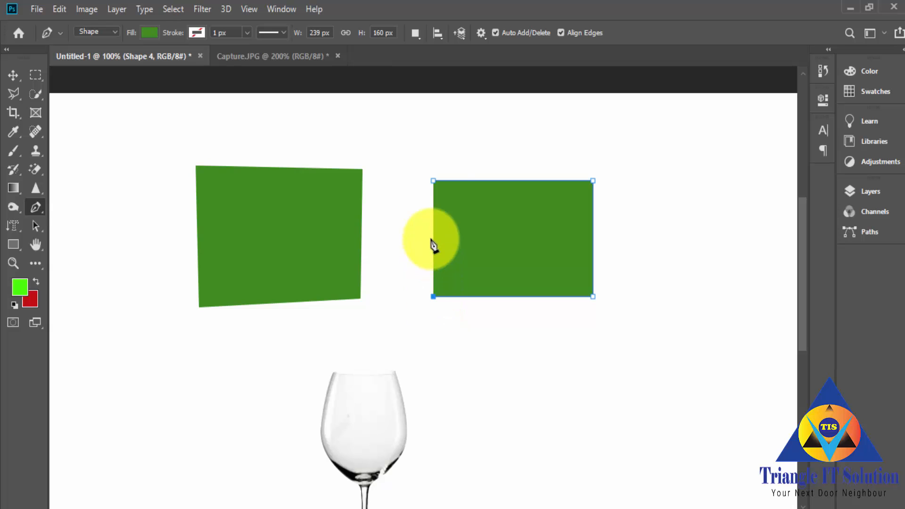
click(433, 181)
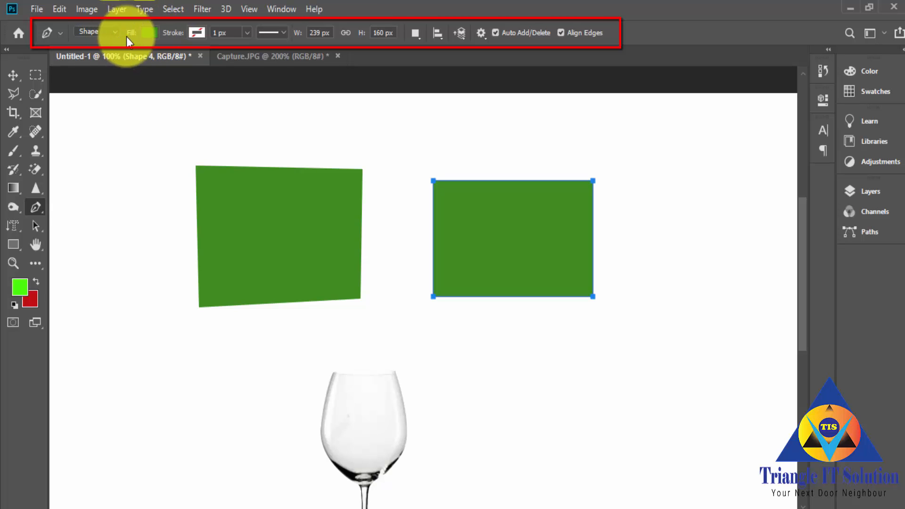
Step: Try a red fill on the new rectangle, replace it with no fill, and apply a red stroke
click(150, 33)
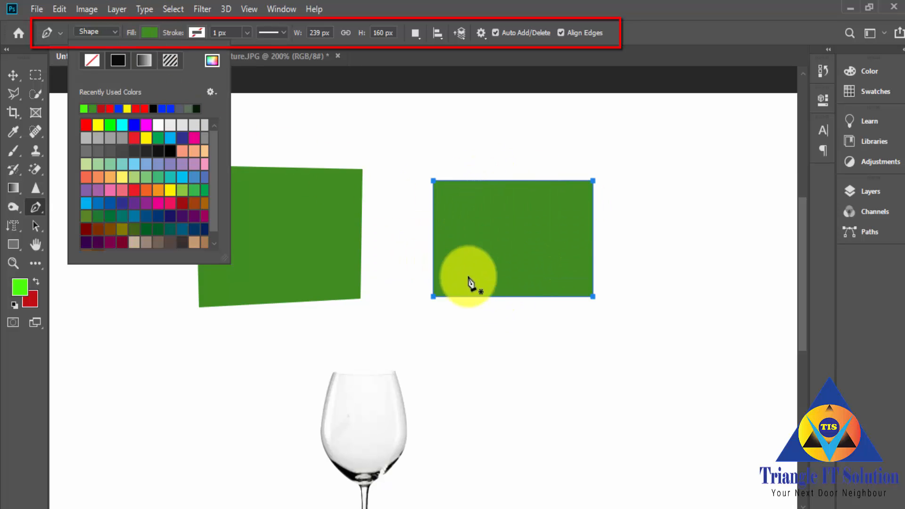
click(87, 125)
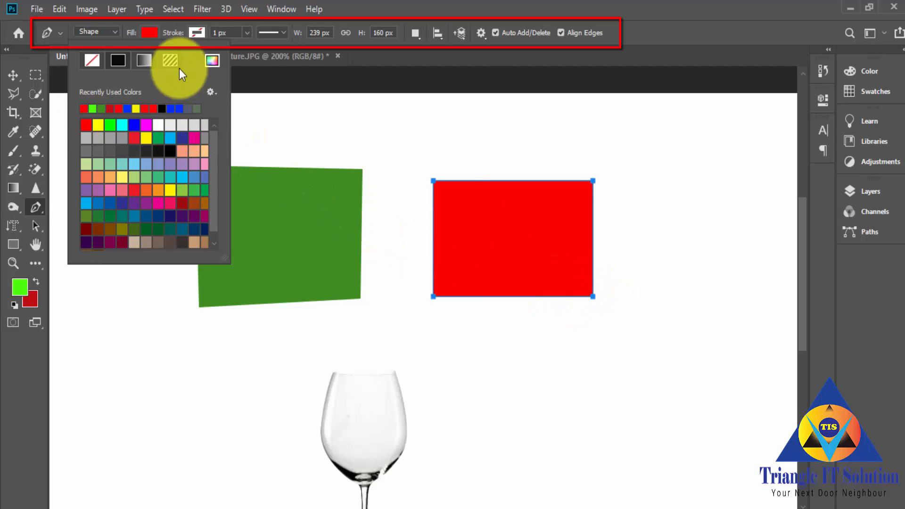
click(91, 61)
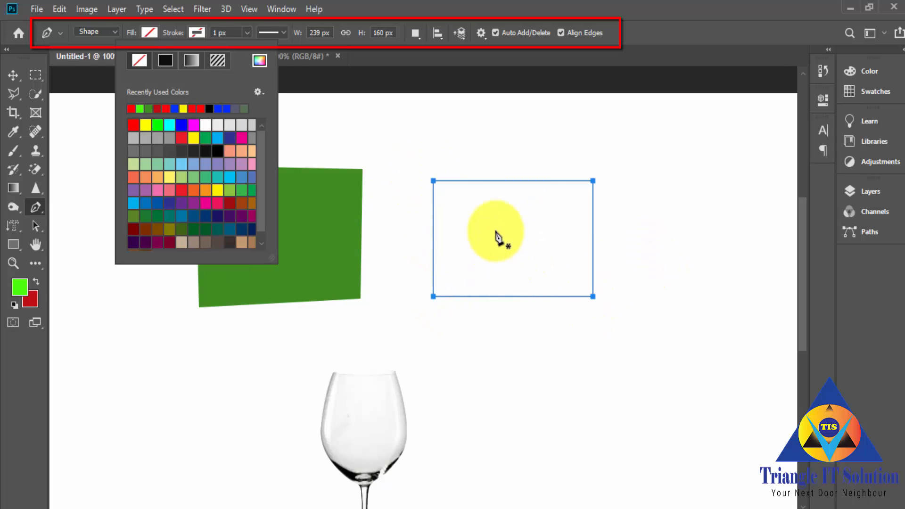
click(134, 125)
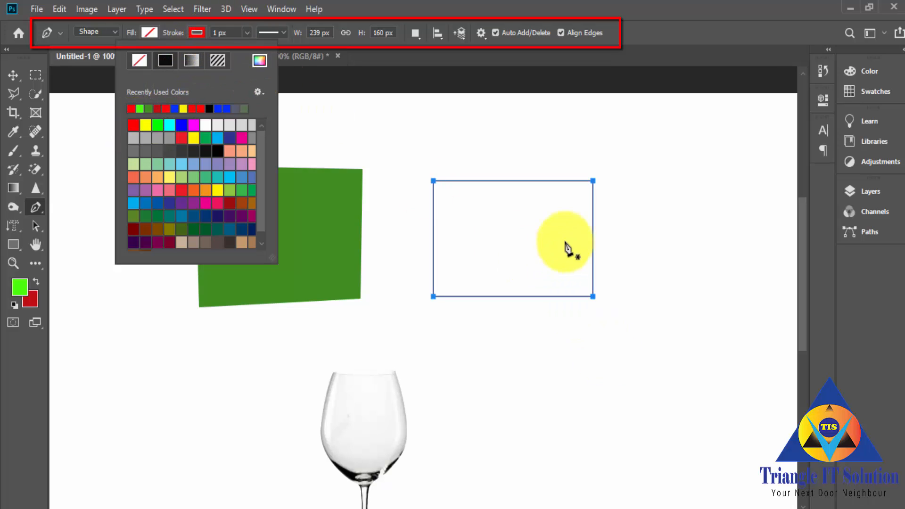
Step: Set the red rectangle's stroke width to 17.25 px
click(246, 32)
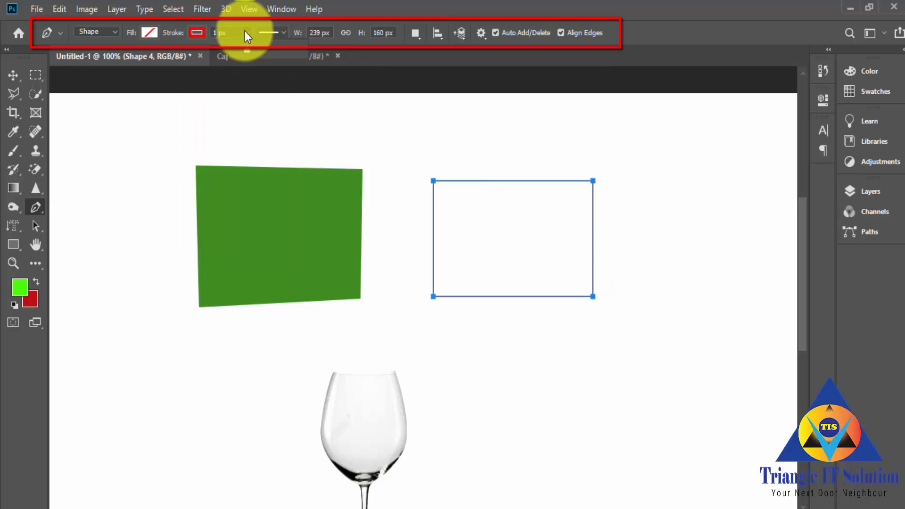
drag(247, 50, 264, 56)
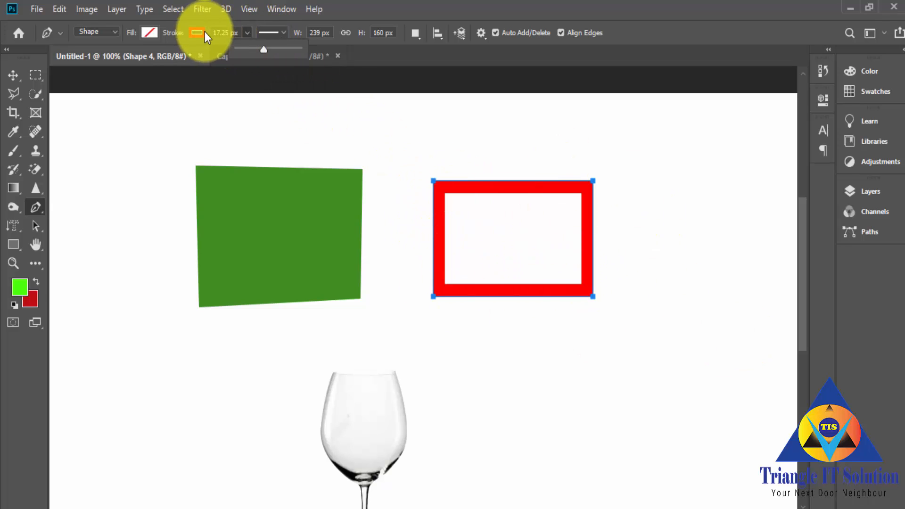
click(247, 34)
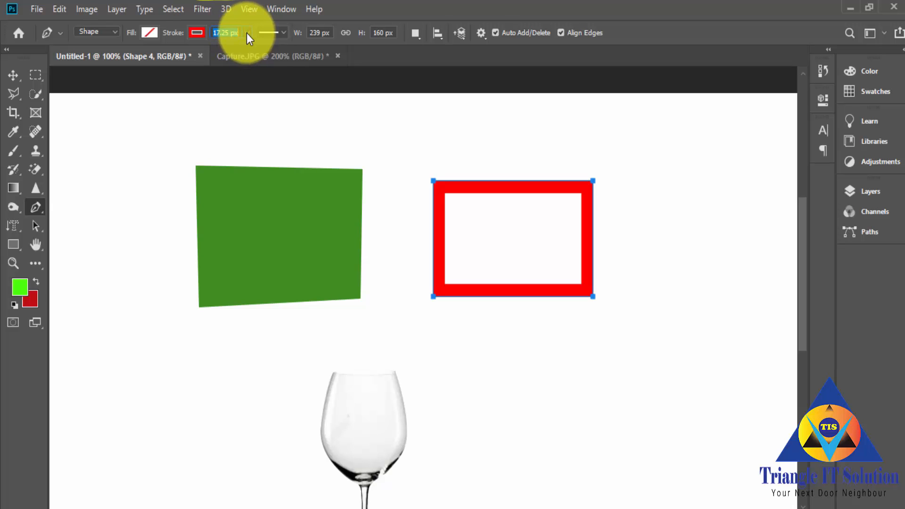
click(247, 33)
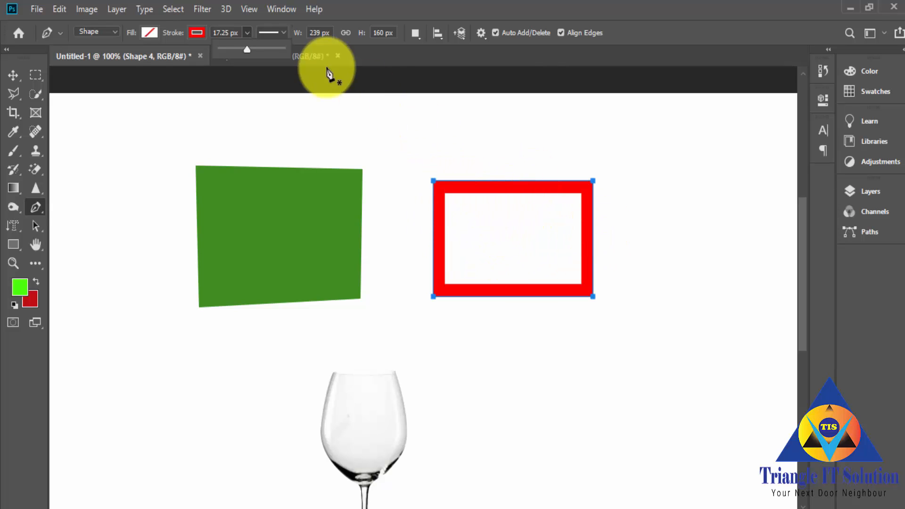
Step: Try the dashed line style on the rectangle's red stroke and switch it to the dotted style
click(284, 34)
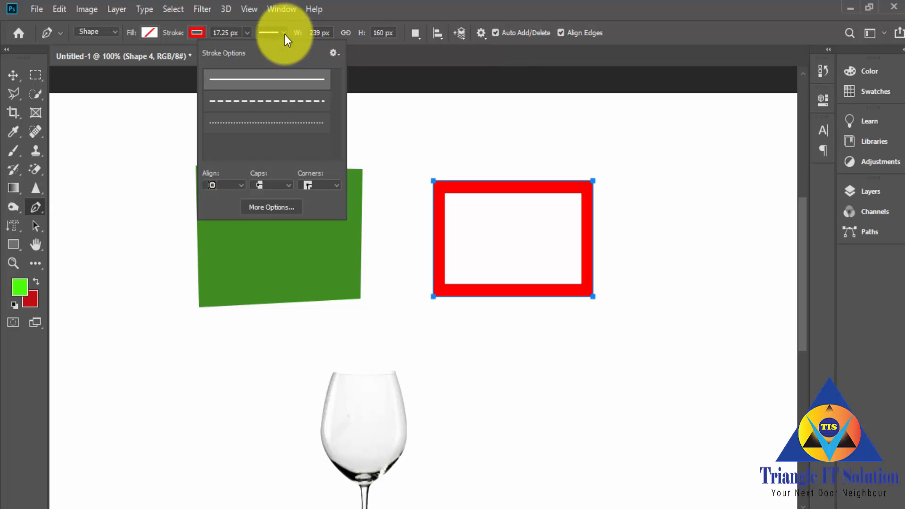
click(257, 108)
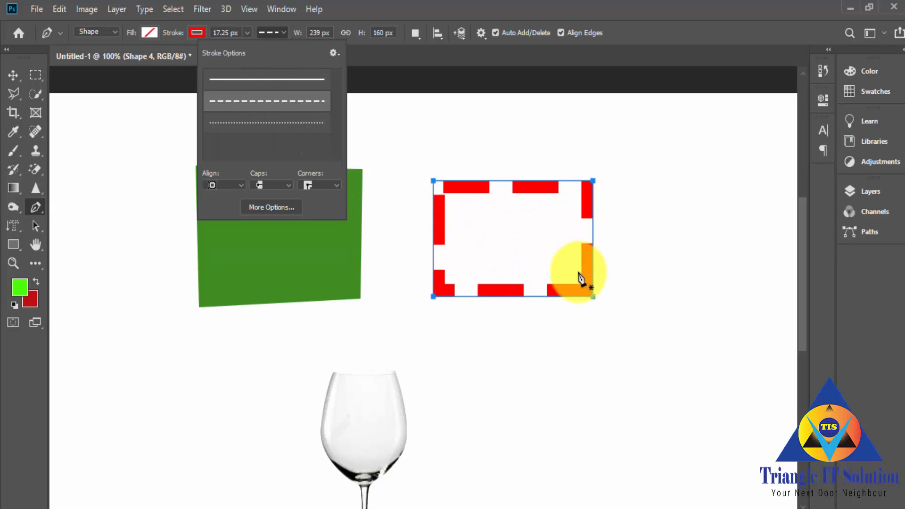
click(292, 123)
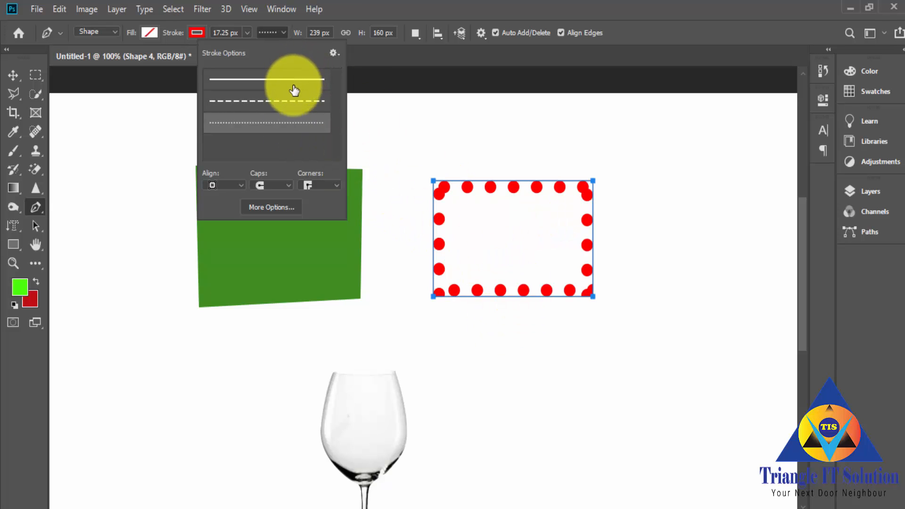
Step: Reduce the dotted stroke's width to 1.22 px and select the rectangle's width value for editing
click(247, 33)
drag(247, 49, 231, 47)
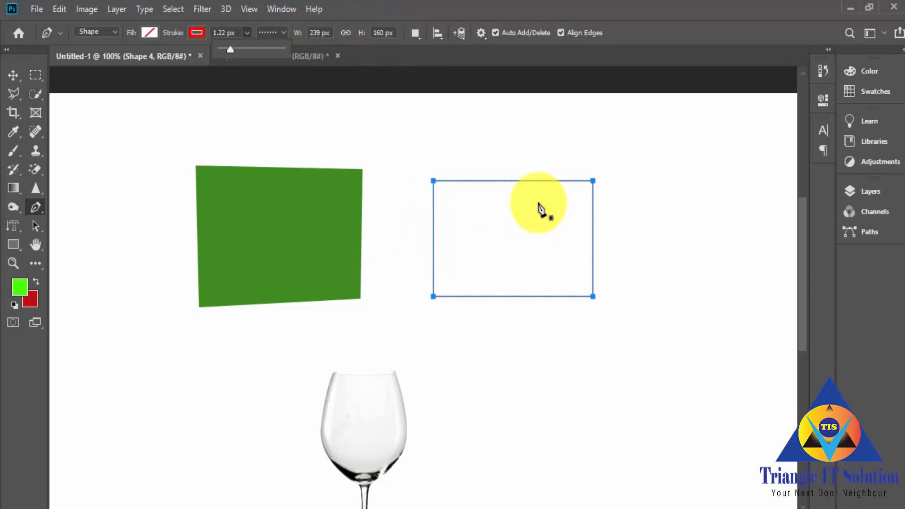
double_click(329, 32)
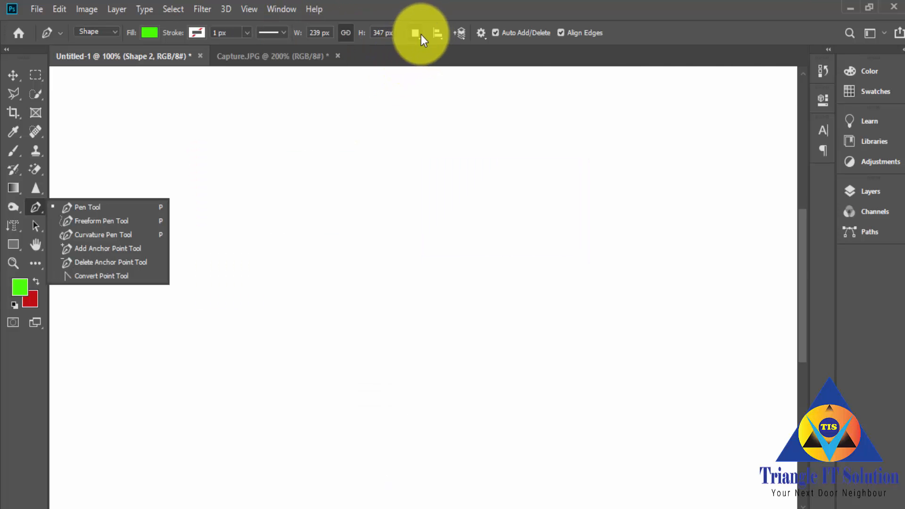
Step: Draw a closed bright green four-sided shape about 144 × 96 px on a new layer with the Pen tool
click(419, 35)
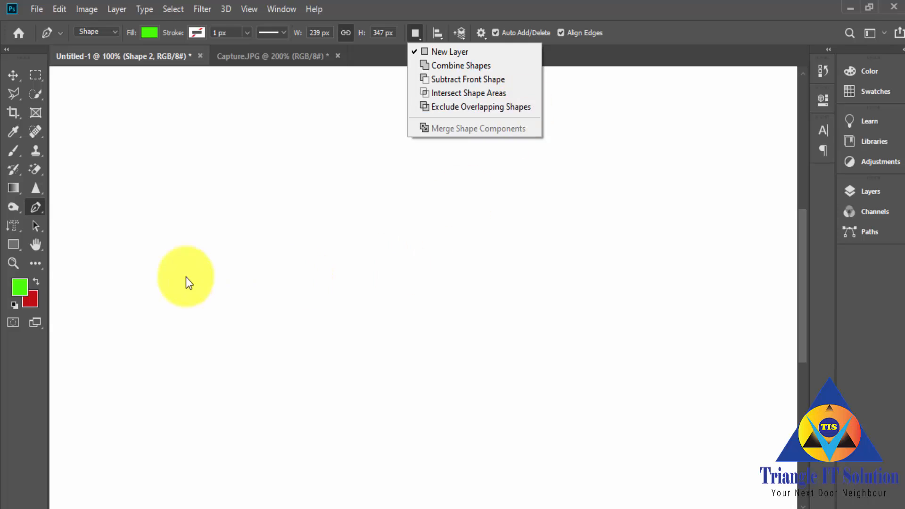
right_click(33, 209)
click(75, 208)
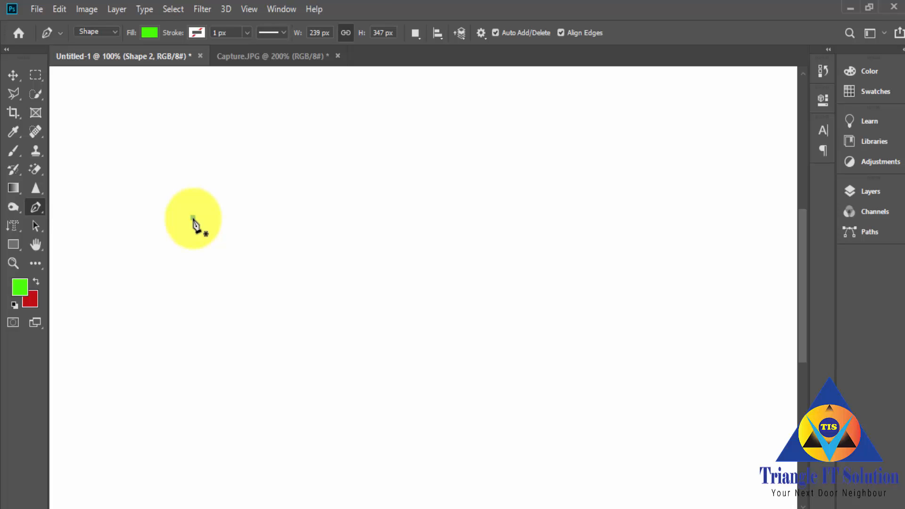
click(193, 218)
click(203, 149)
click(286, 148)
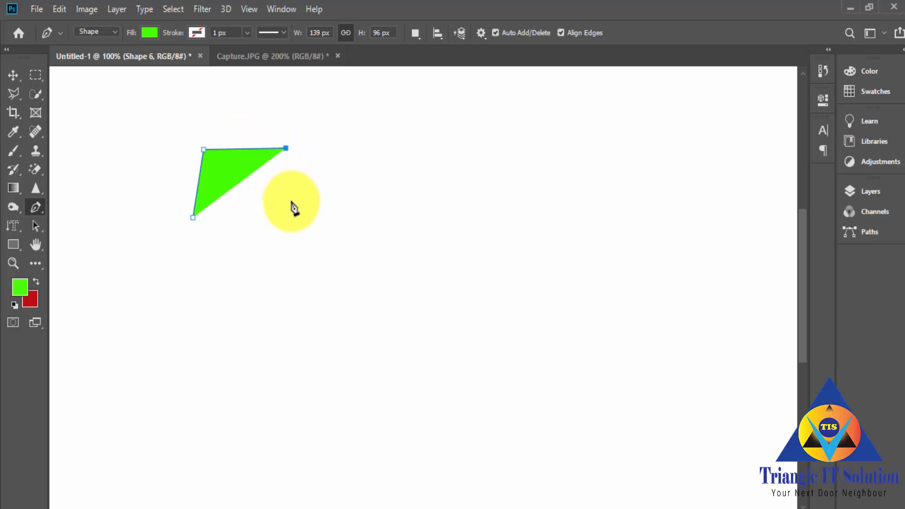
click(289, 214)
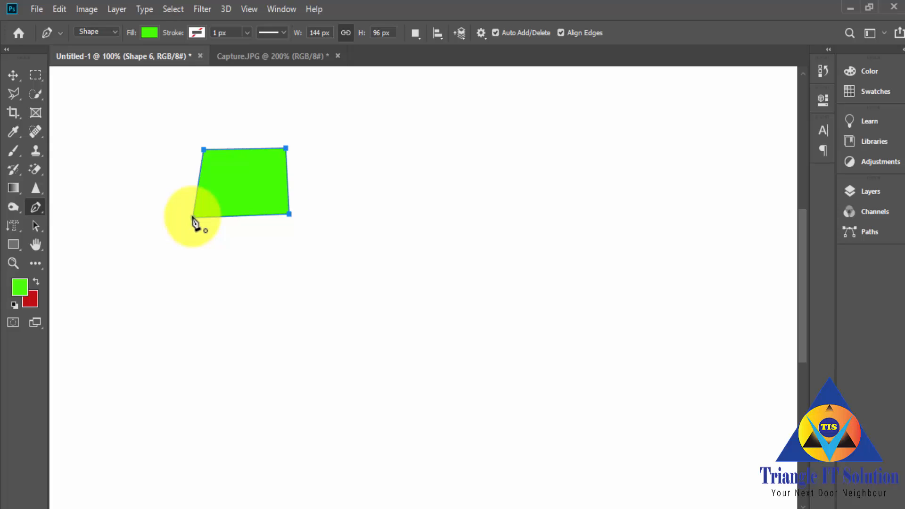
click(193, 217)
Step: Set the path operation to Combine Shapes and draw a second four-sided shape overlapping the green shape's lower-right corner, about 222 × 159 px overall
click(417, 35)
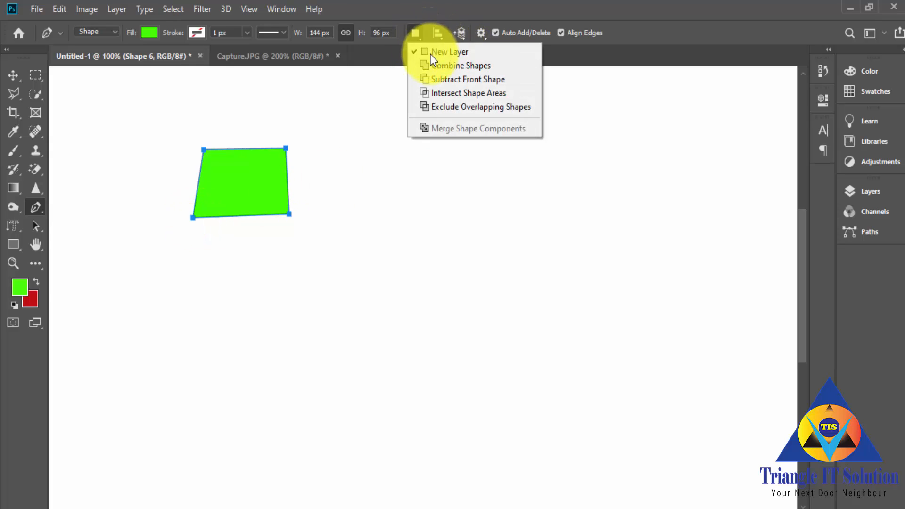
click(436, 65)
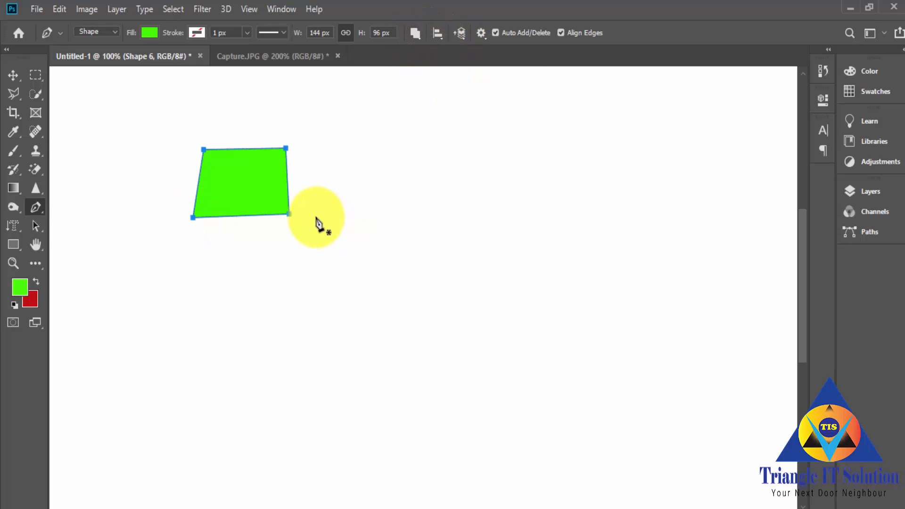
click(270, 173)
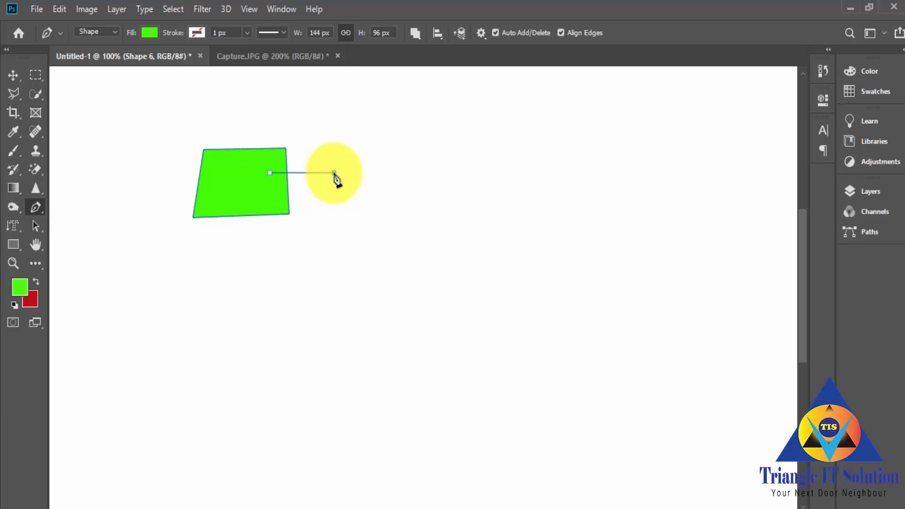
click(334, 173)
click(341, 250)
click(267, 263)
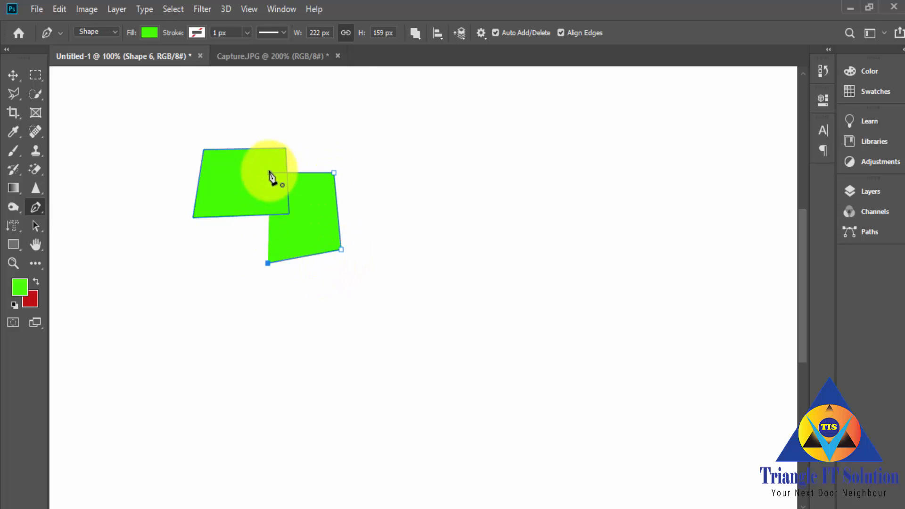
click(270, 172)
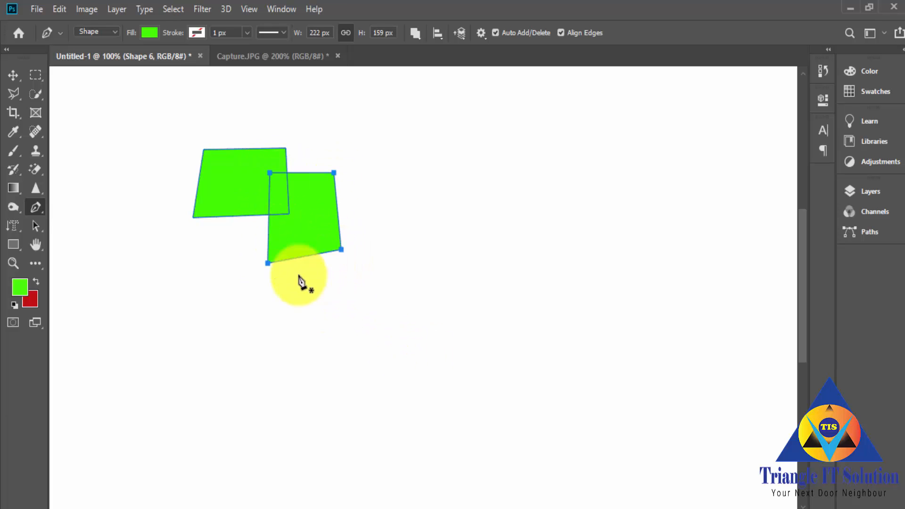
Step: Move the combined green shape around the canvas as one piece with the Move tool
click(13, 75)
click(166, 241)
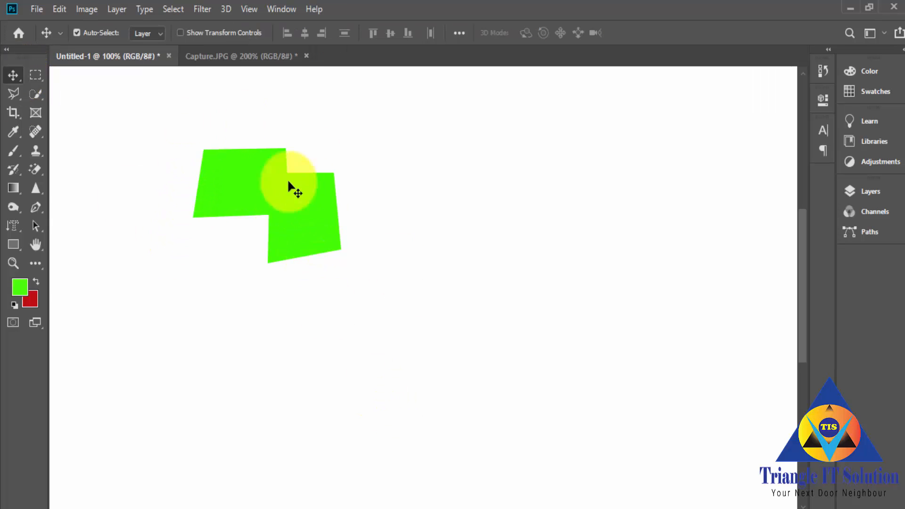
drag(289, 212, 460, 287)
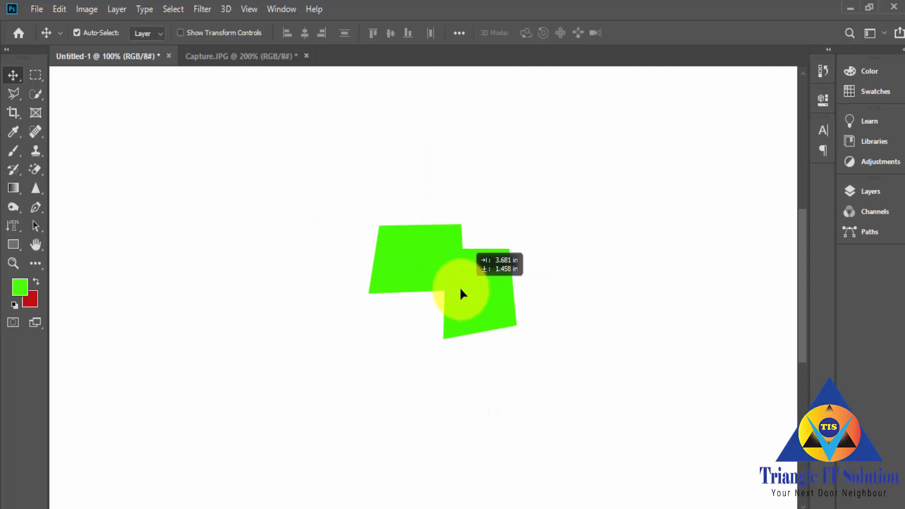
drag(421, 260, 417, 183)
click(76, 32)
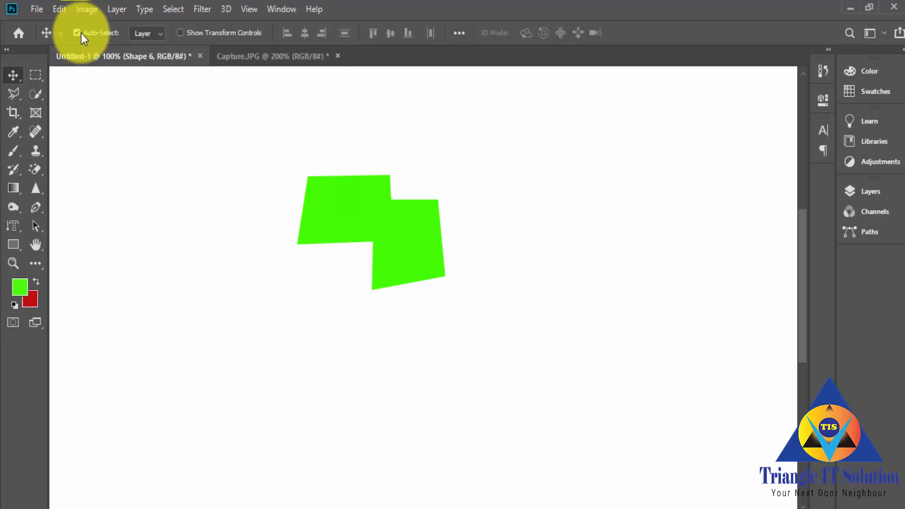
drag(385, 236, 278, 222)
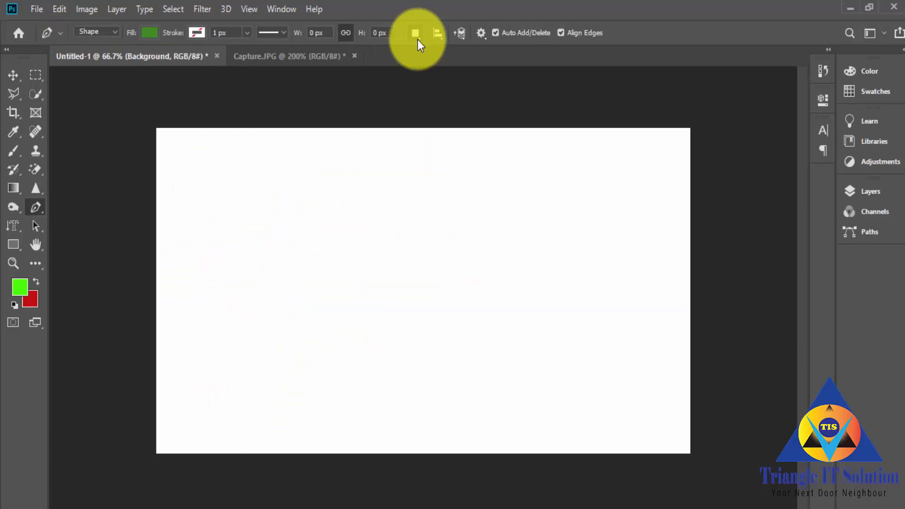
Step: Set the path operation to Subtract Front Shape and draw a closed dark green four-sided shape about 891 × 449 px with the Pen tool
click(417, 40)
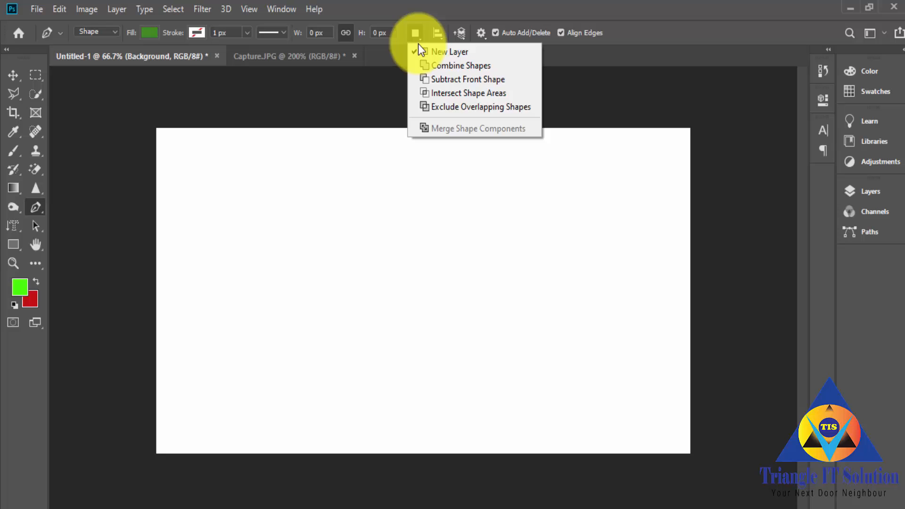
click(444, 80)
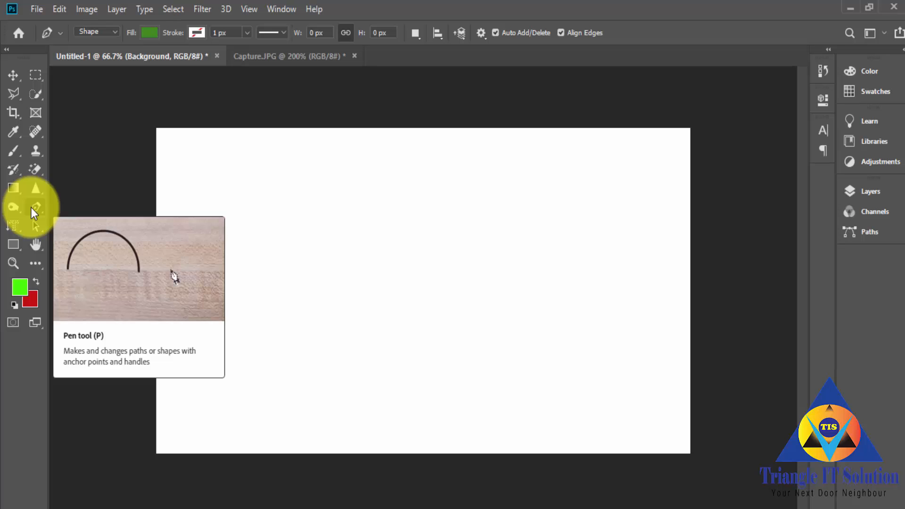
click(197, 188)
click(562, 208)
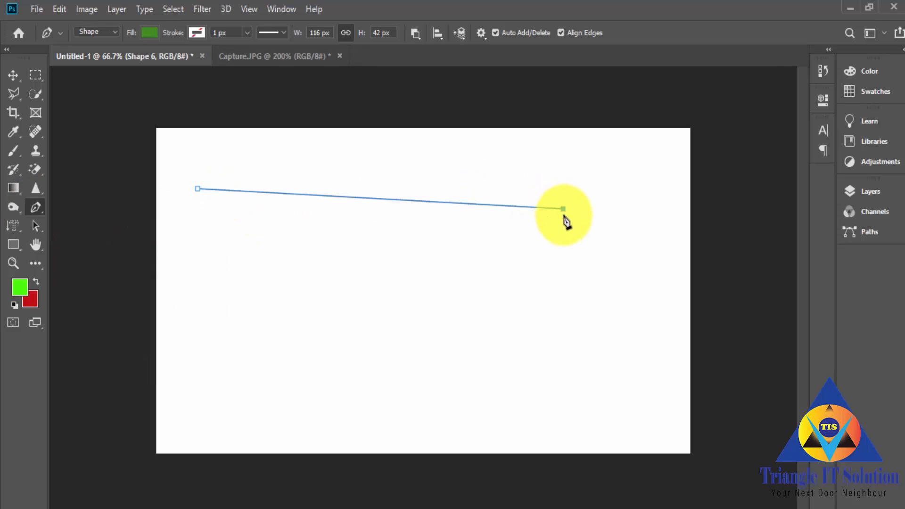
click(594, 396)
click(212, 401)
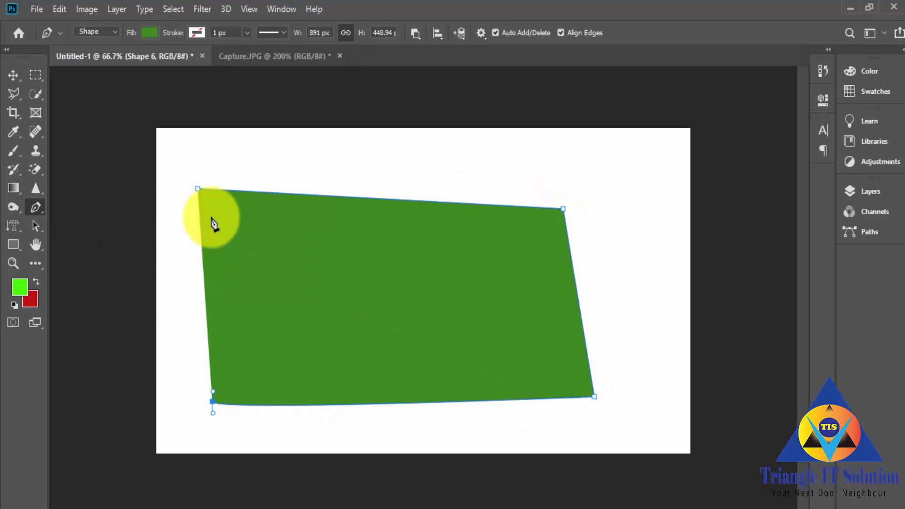
click(198, 189)
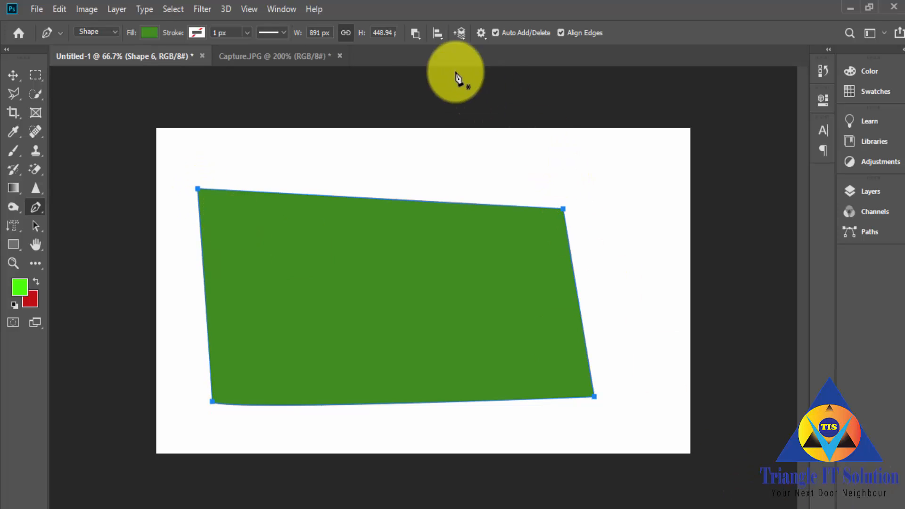
Step: Cut a small triangular hole into the middle of the large green shape using Subtract Front Shape
click(421, 36)
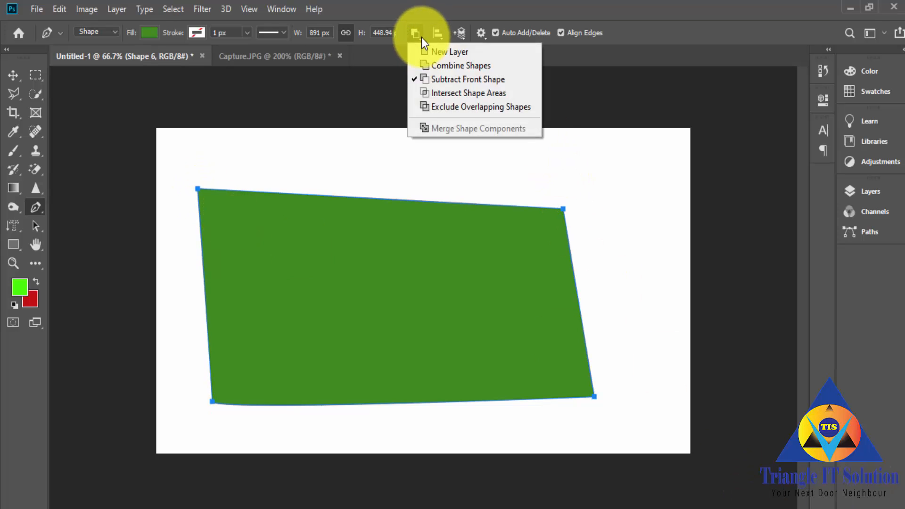
click(437, 79)
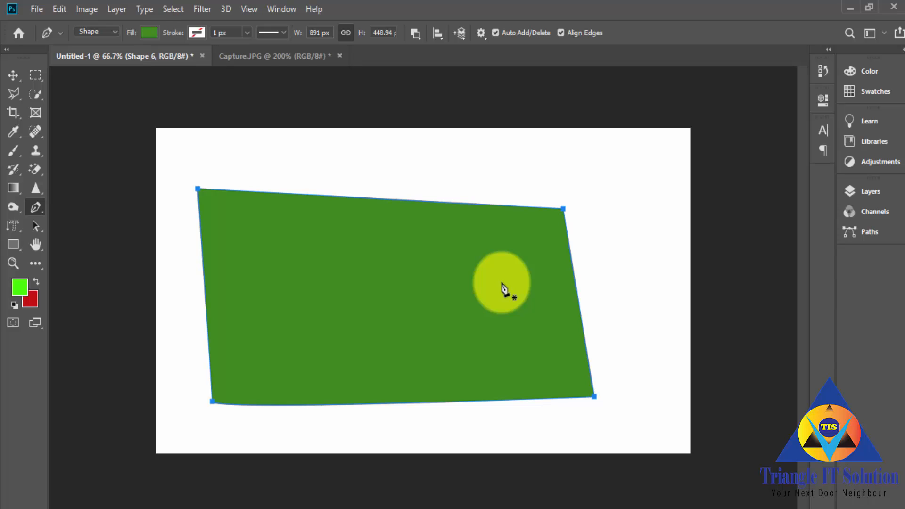
click(362, 273)
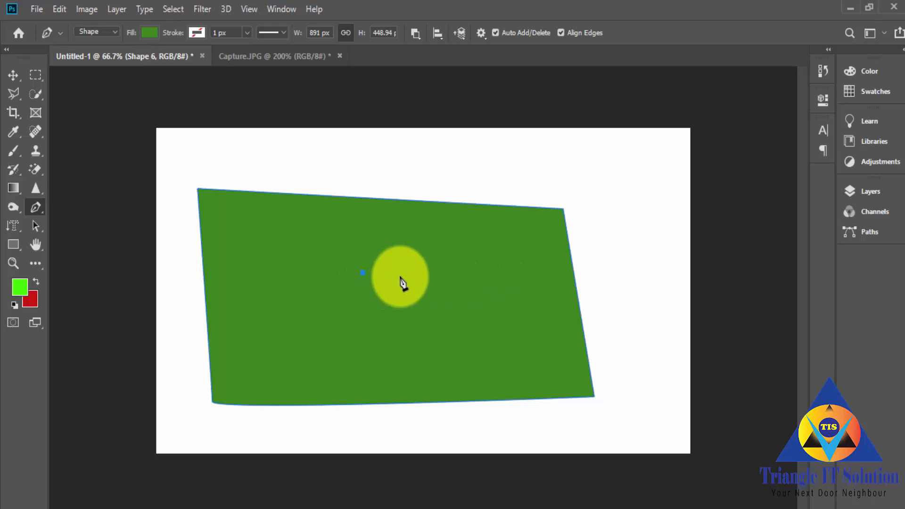
click(399, 276)
click(402, 321)
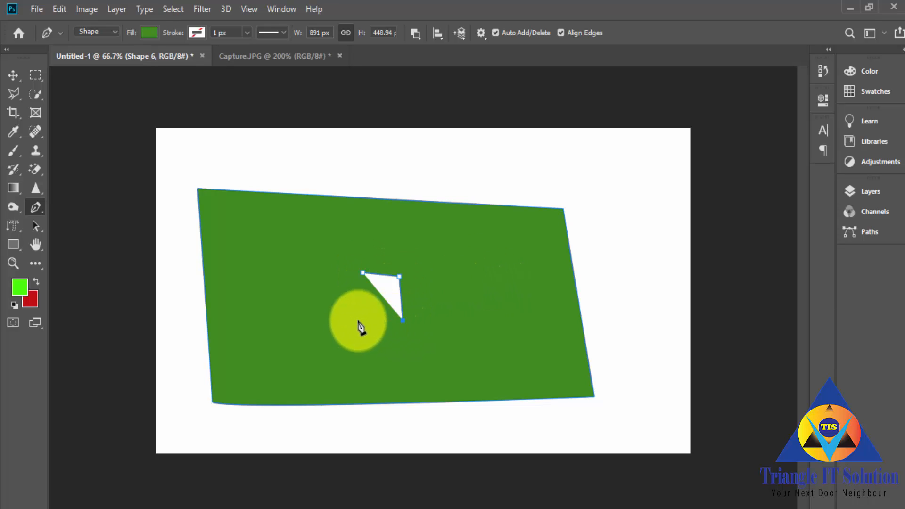
click(364, 273)
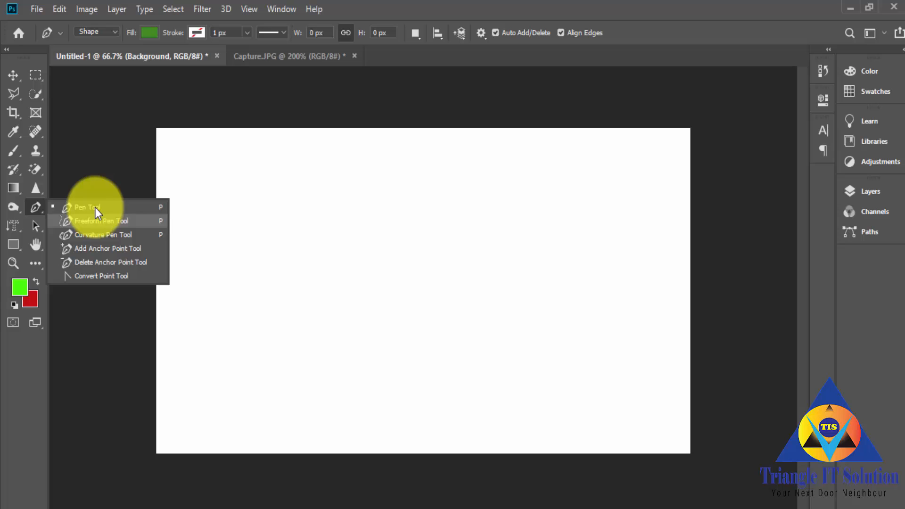
Step: Draw a closed six-point green shape about 661 × 454 px with the Pen tool, undoing the distortion made at its leftmost point
click(96, 208)
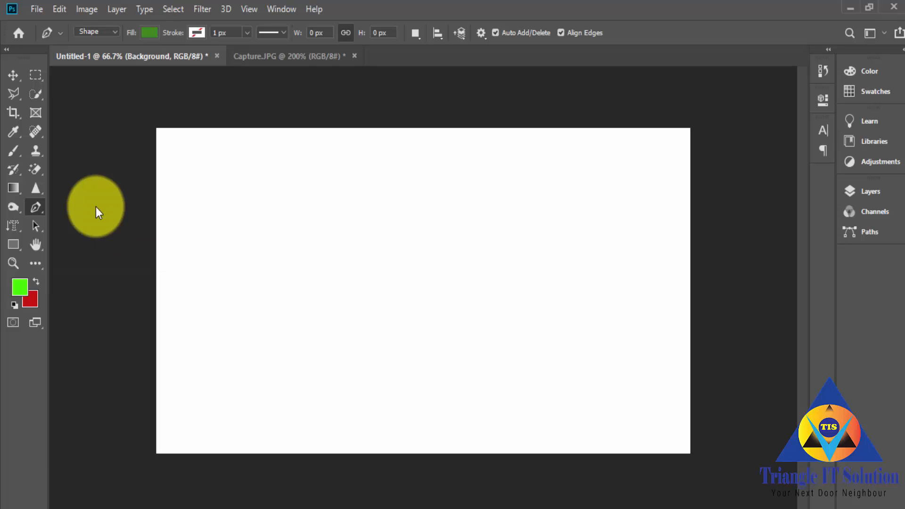
click(280, 290)
click(395, 176)
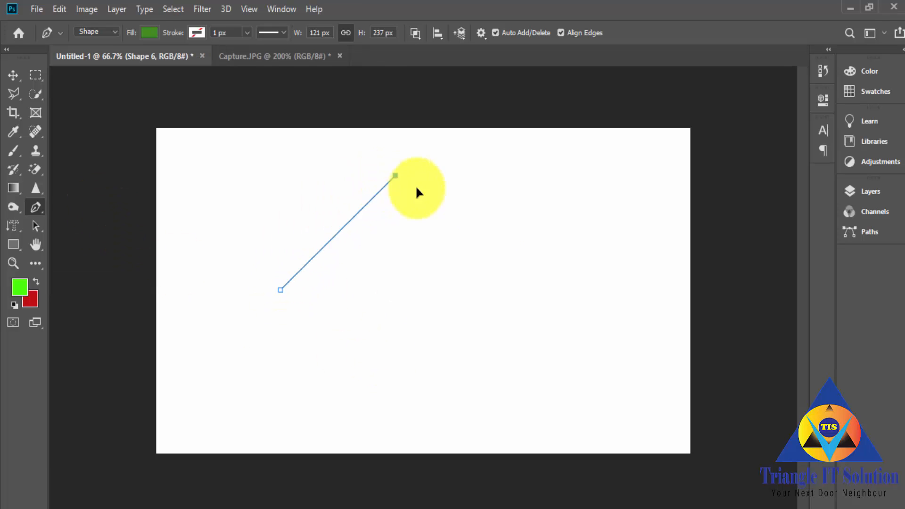
drag(565, 250, 568, 269)
click(573, 359)
click(485, 394)
click(338, 363)
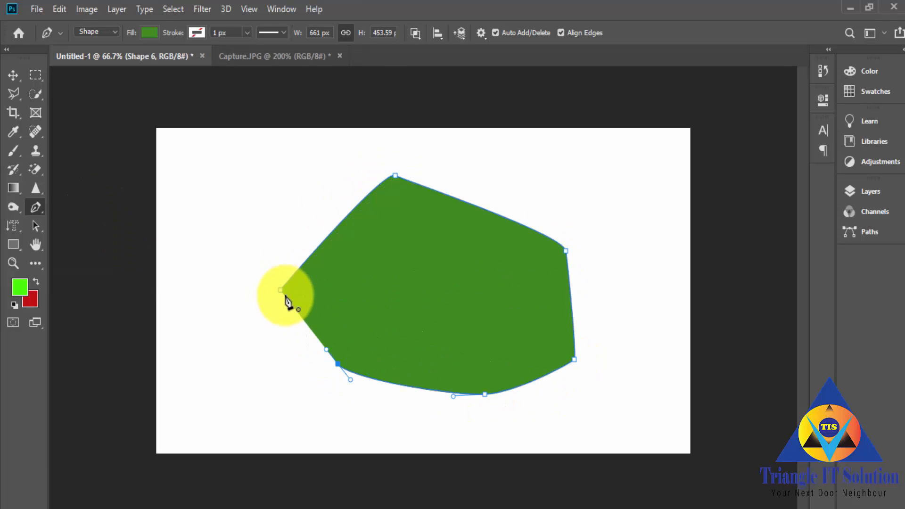
drag(281, 290, 309, 152)
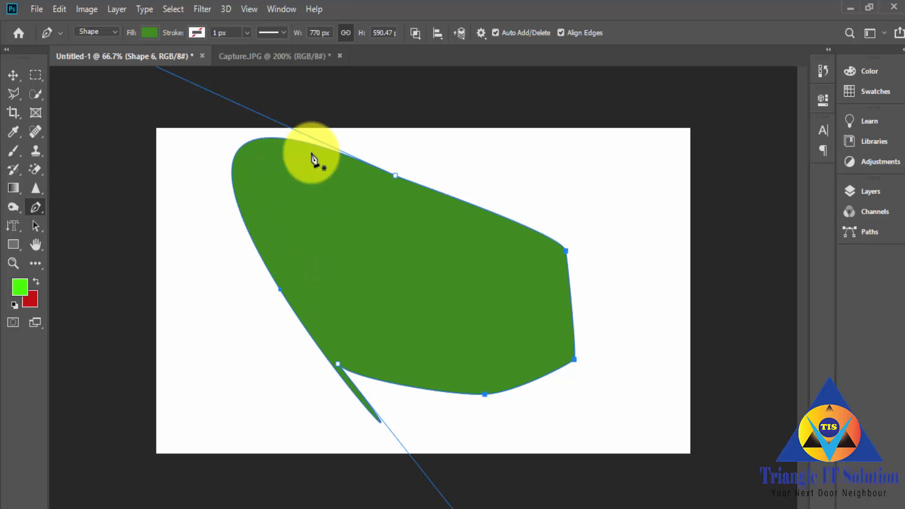
key(ctrl+z)
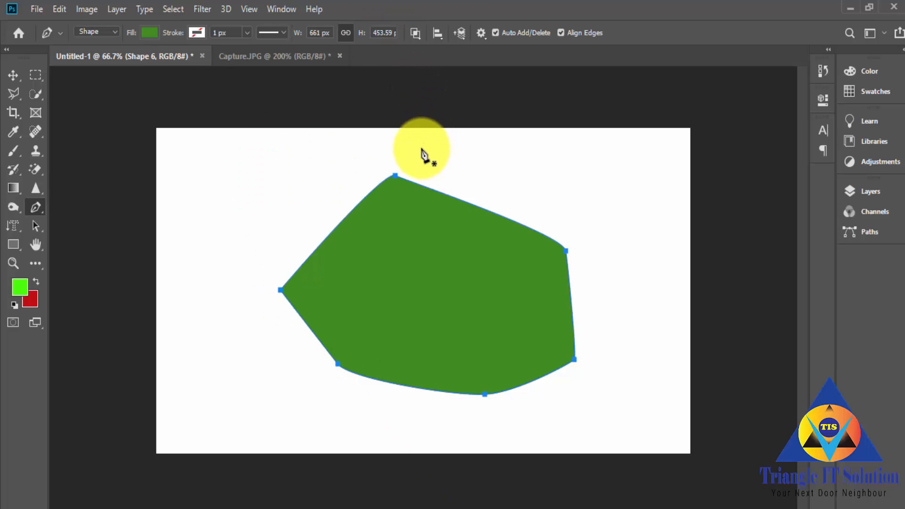
Step: Draw a small closed triangle inside the six-point shape with the path operation Intersect Shape Areas
click(421, 38)
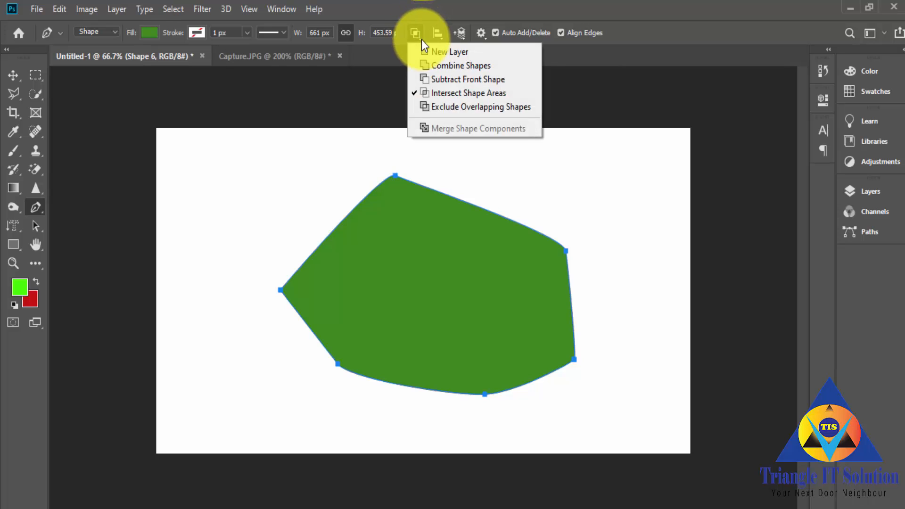
click(446, 93)
click(364, 292)
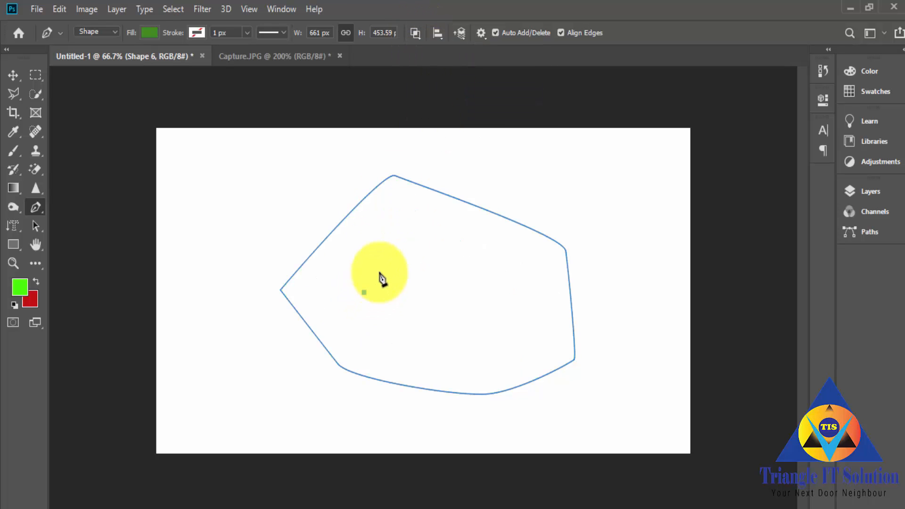
click(394, 260)
click(411, 287)
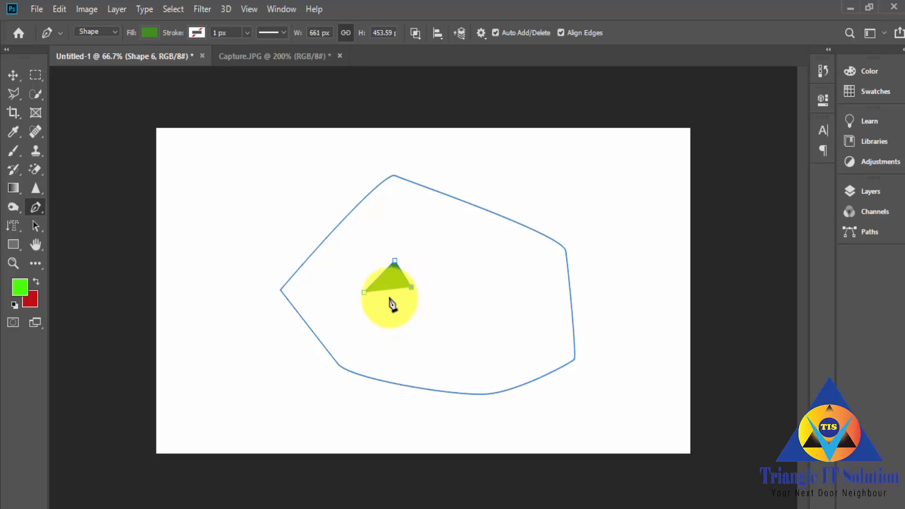
click(364, 292)
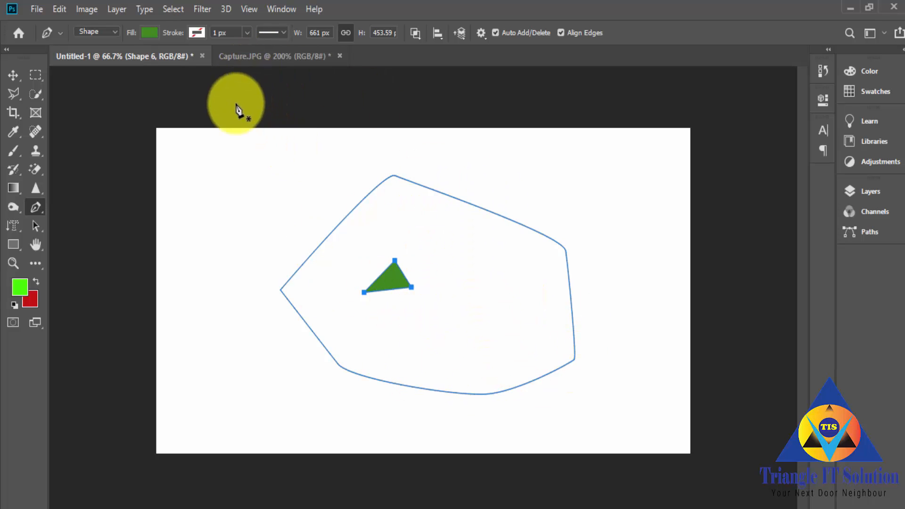
Step: Set the path operation to Exclude Overlapping Shapes and draw a closed five-sided green shape about 217 × 208 px in the canvas's upper-left area
click(415, 33)
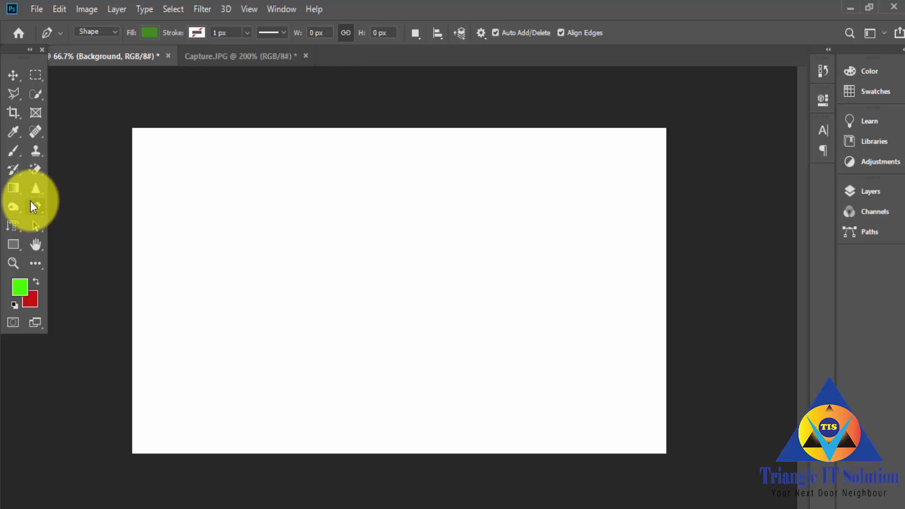
click(208, 230)
click(274, 178)
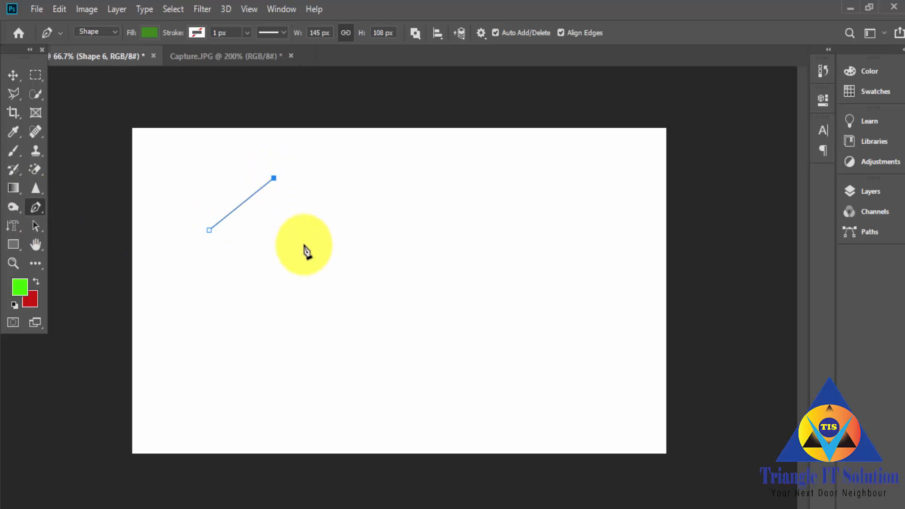
click(305, 246)
click(296, 271)
click(229, 278)
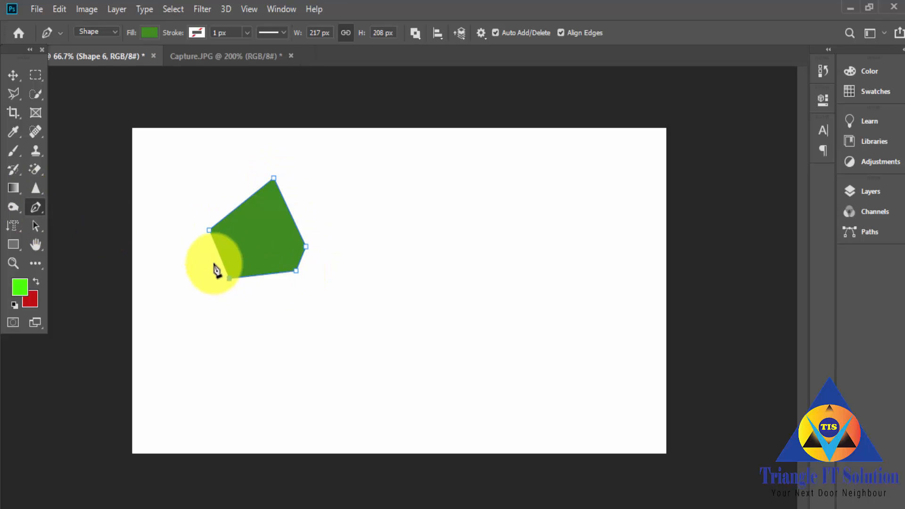
click(209, 230)
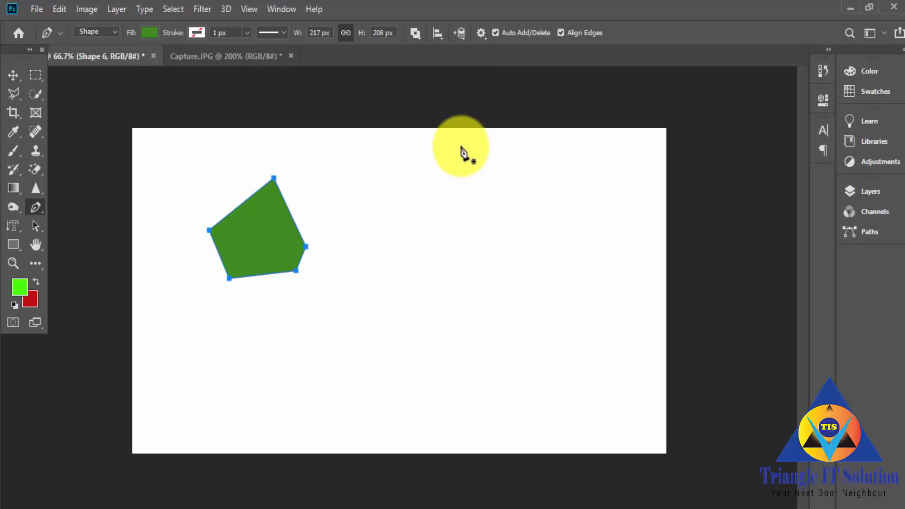
Step: Cut two small triangular eye holes in the upper half of the five-sided green shape with Exclude Overlapping Shapes
click(417, 34)
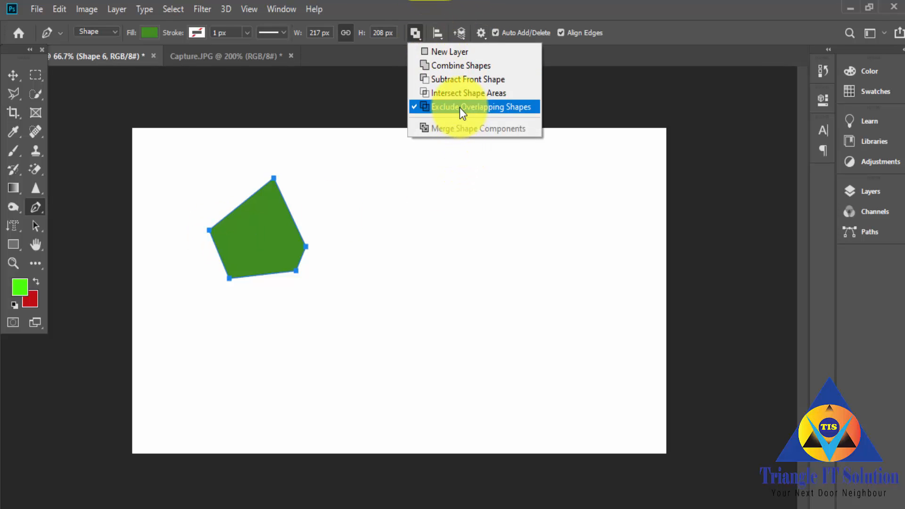
click(480, 109)
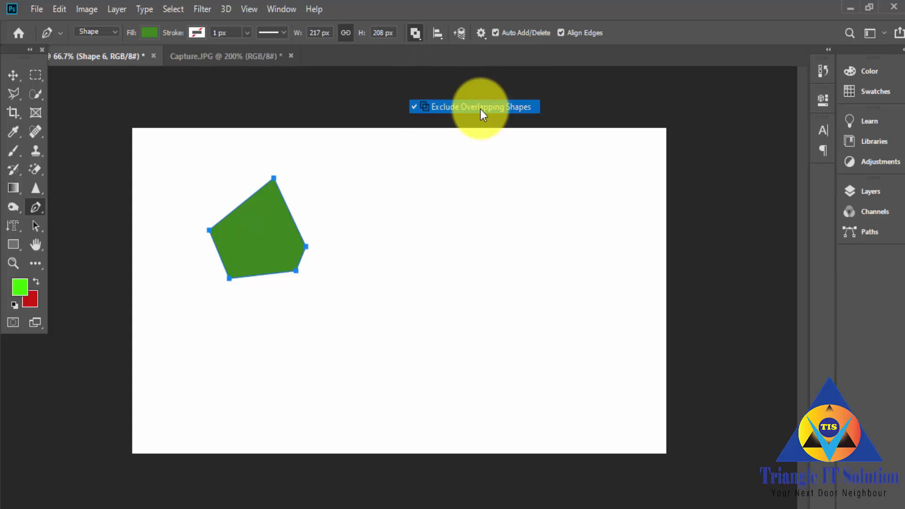
click(230, 228)
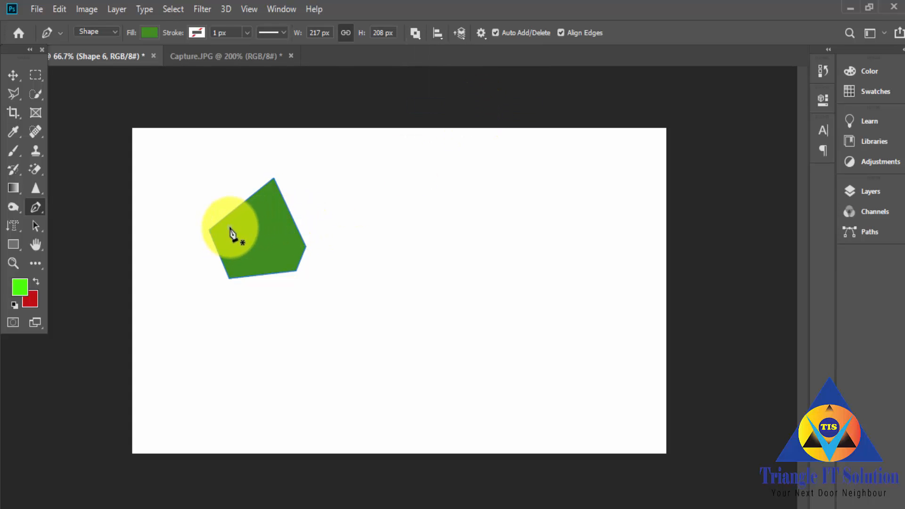
click(250, 228)
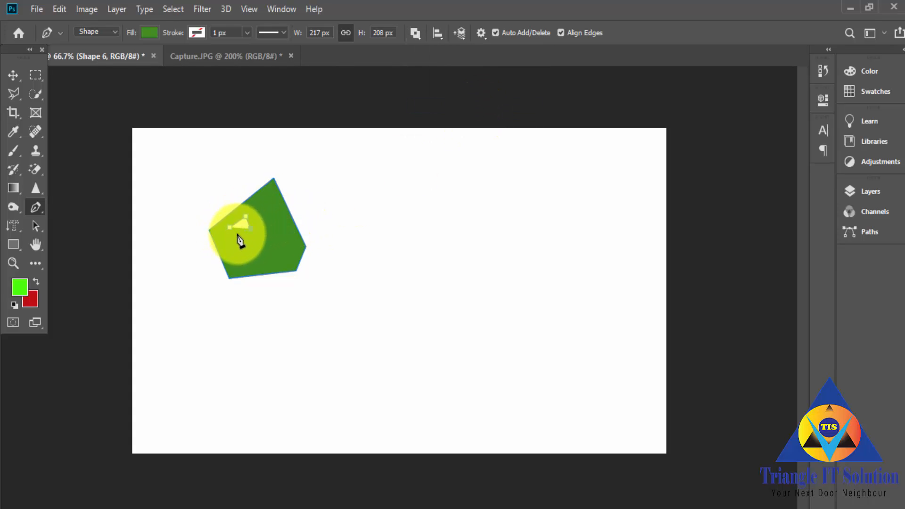
click(230, 227)
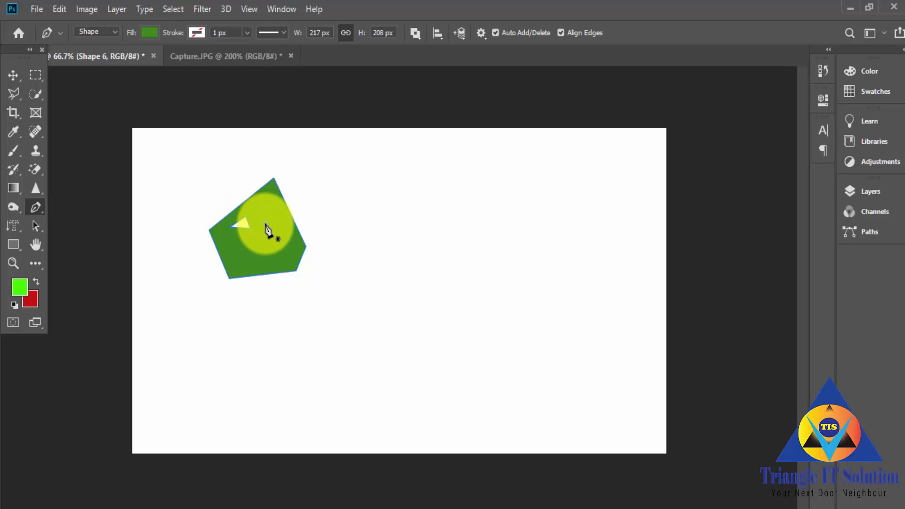
click(265, 223)
click(270, 209)
click(283, 219)
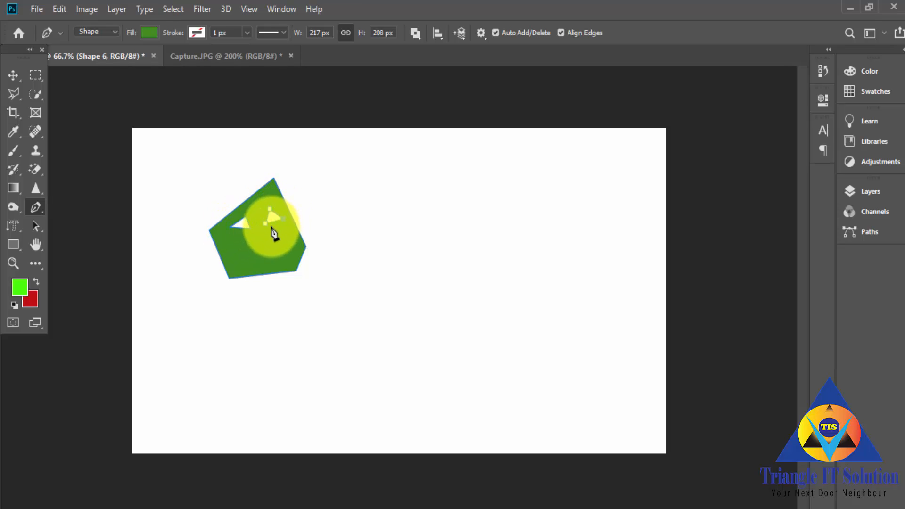
click(266, 225)
Step: Cut a narrow four-point mouth hole below the two triangular holes in the green shape
click(244, 258)
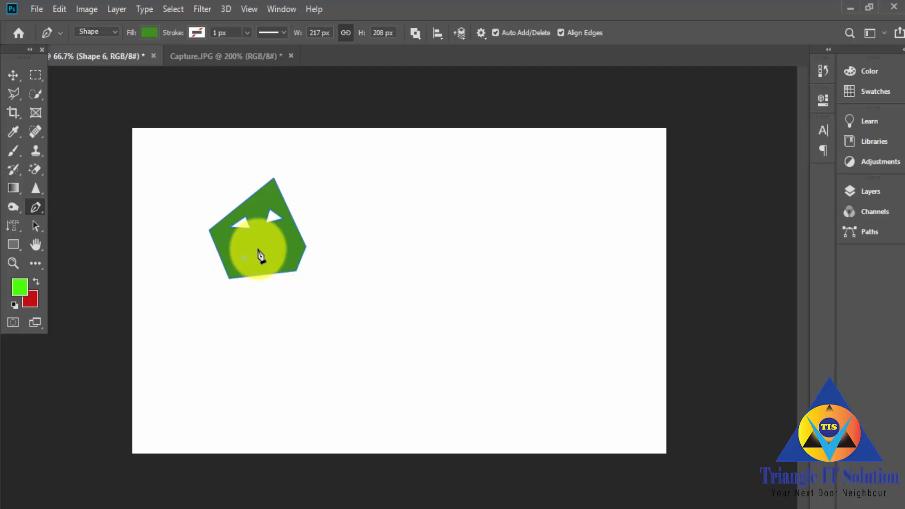
drag(278, 250, 277, 262)
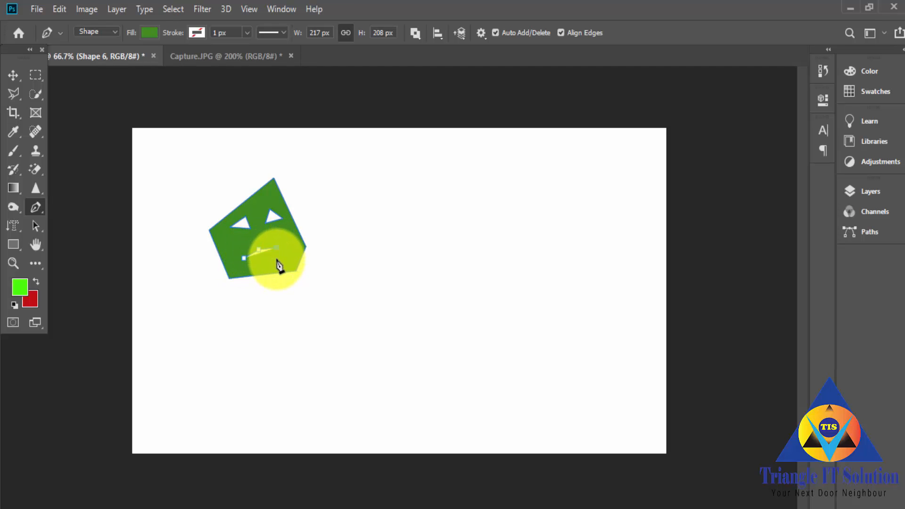
click(262, 261)
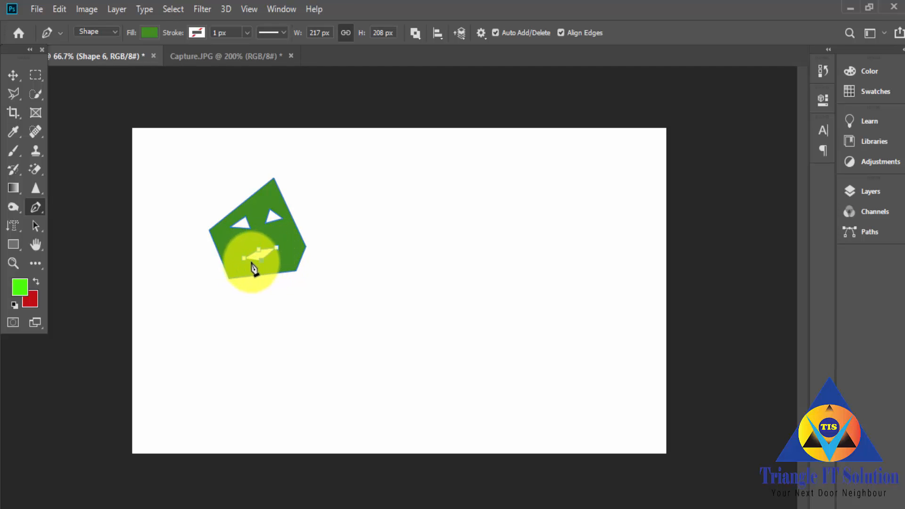
click(244, 258)
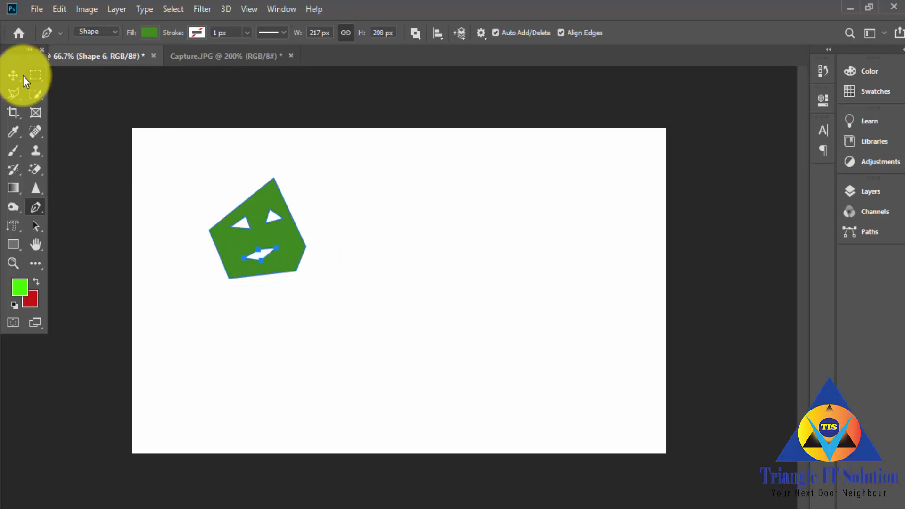
Step: Move the green face shape to the canvas's right half, then back to just left of the centre
click(13, 75)
click(347, 265)
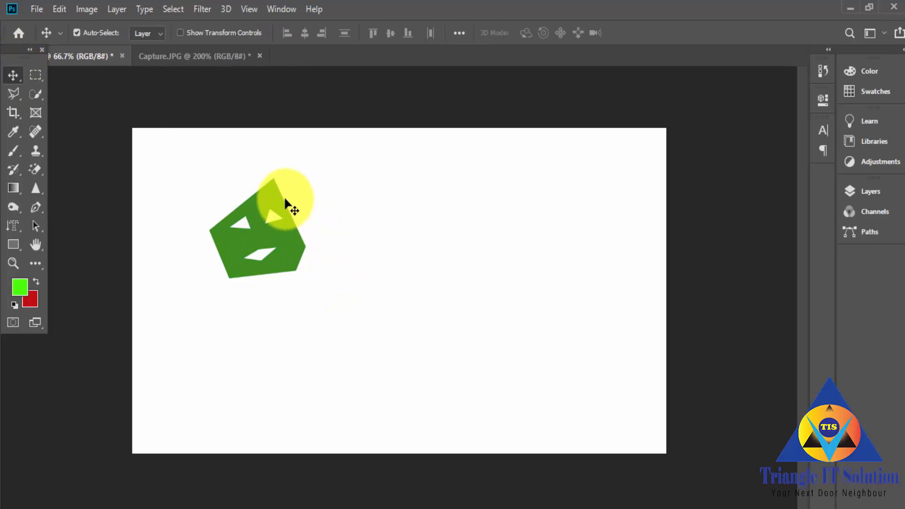
drag(280, 197, 490, 199)
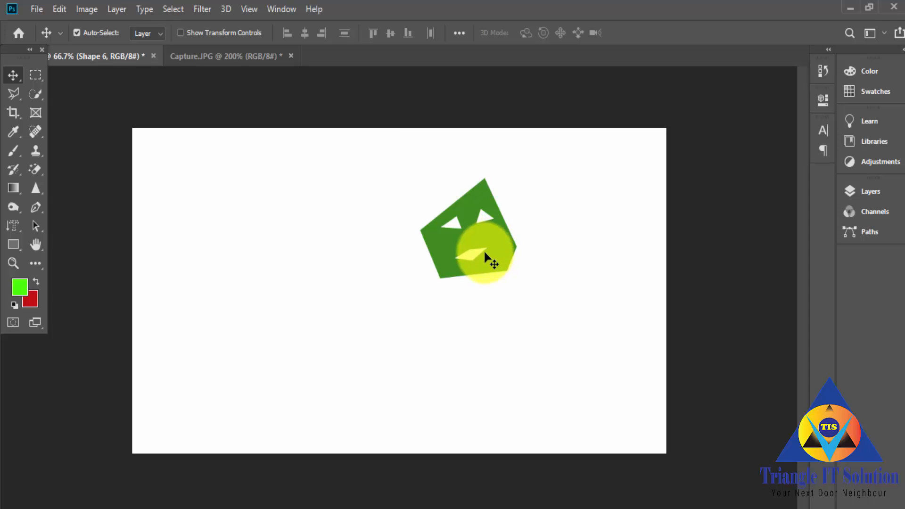
drag(485, 255, 371, 283)
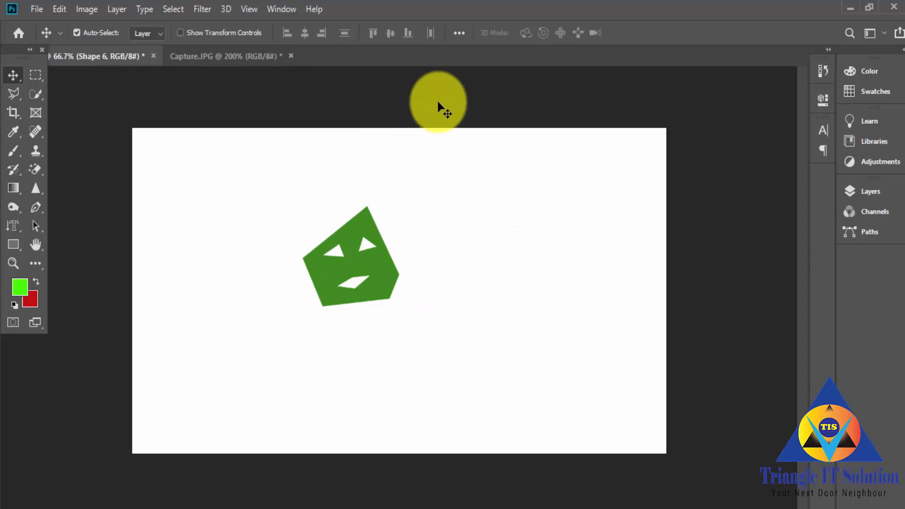
Step: Align the green face shape to the canvas's left edge, then its right edge, and finally its horizontal centre
click(36, 204)
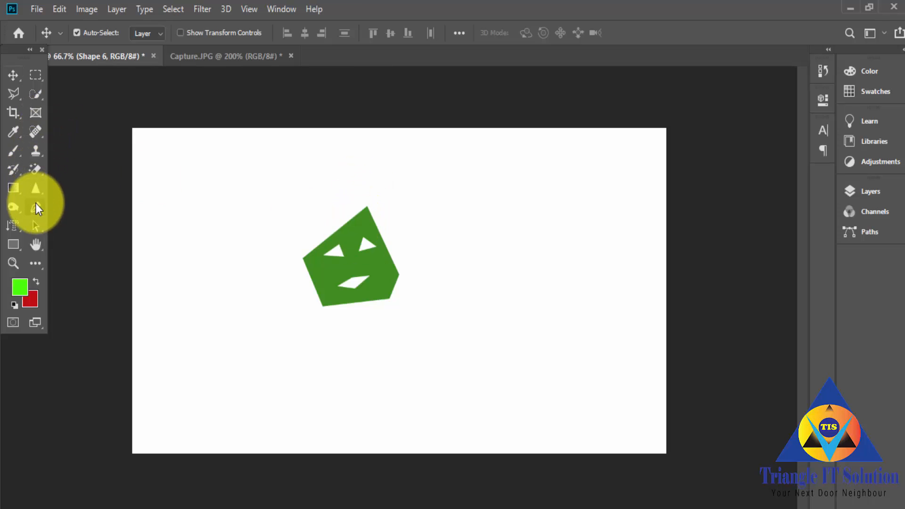
click(435, 32)
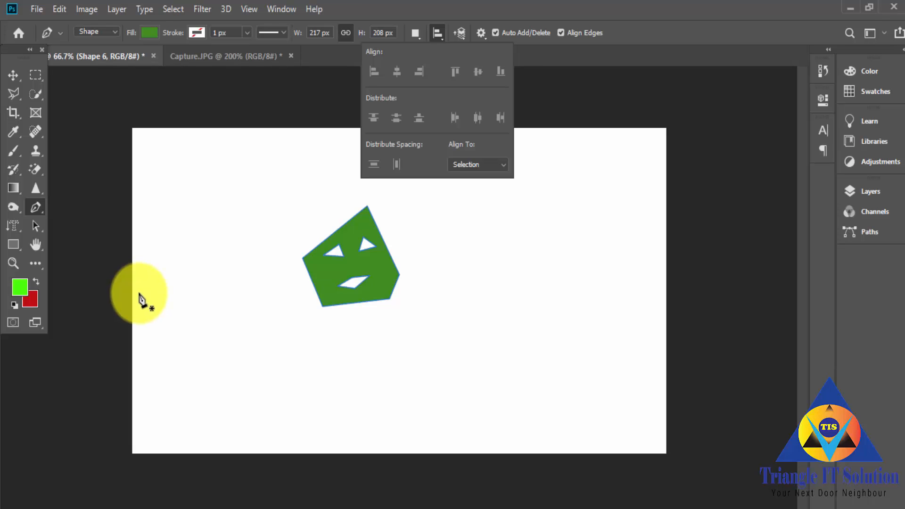
key(v)
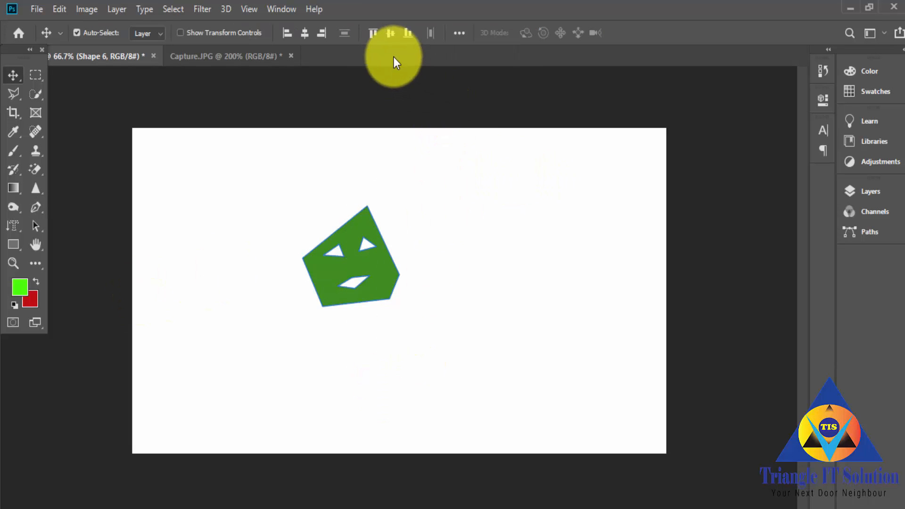
click(285, 34)
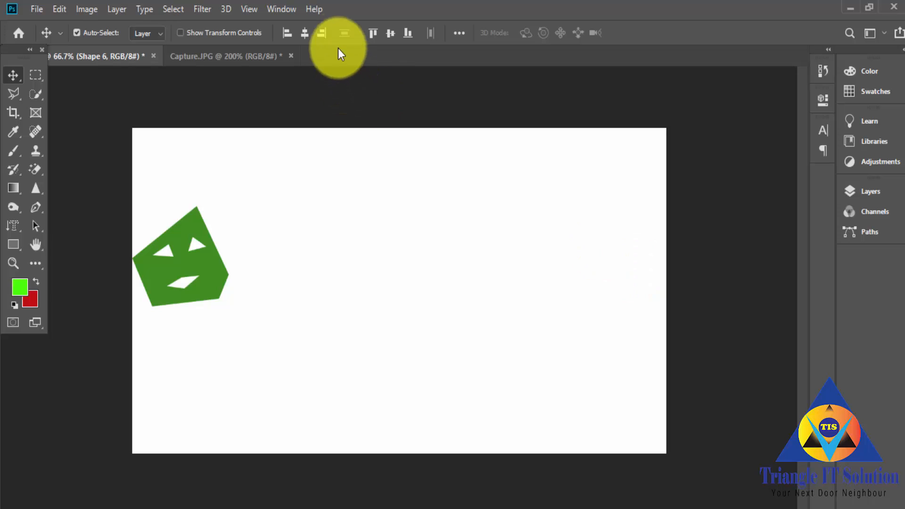
click(323, 33)
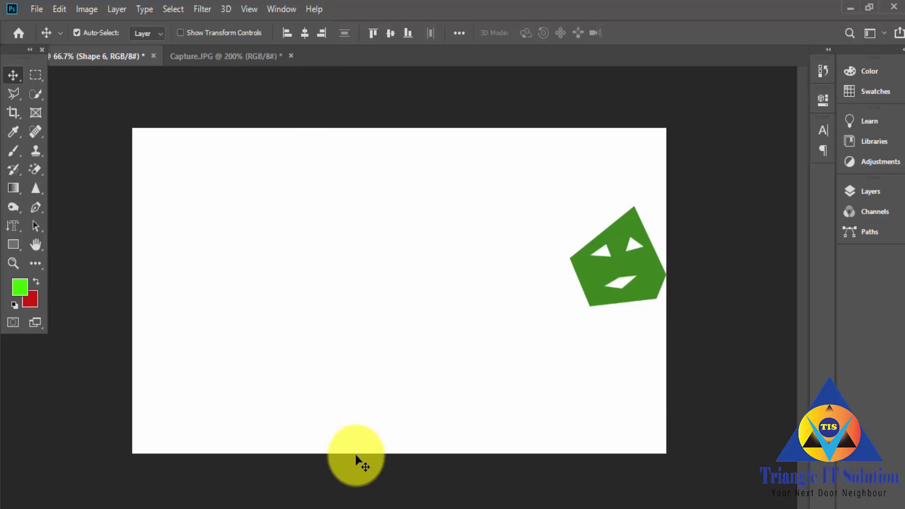
click(305, 34)
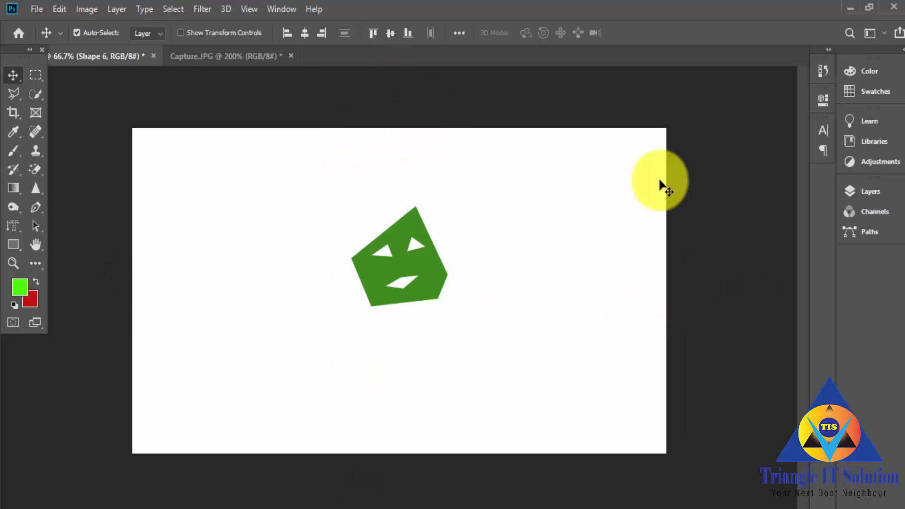
Step: Align the green face shape to the canvas's vertical centre, then its bottom edge, and finally its top edge
click(391, 32)
click(408, 33)
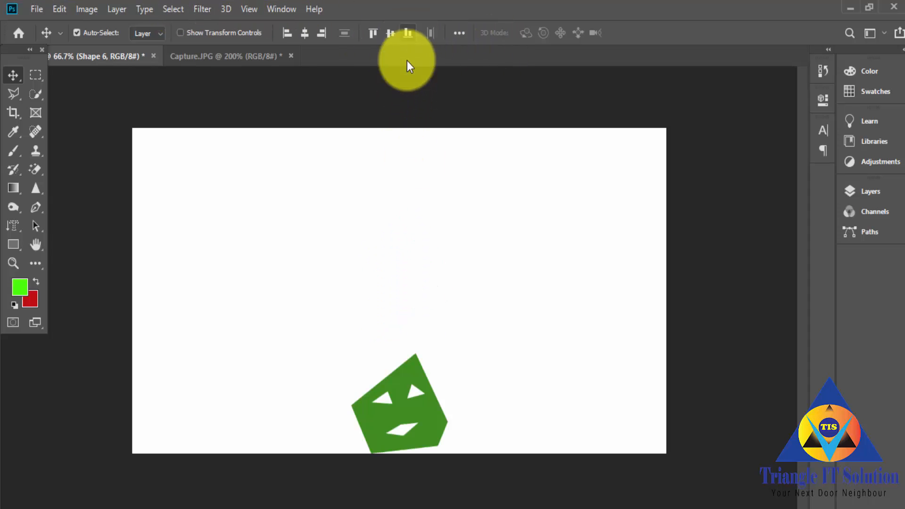
click(372, 34)
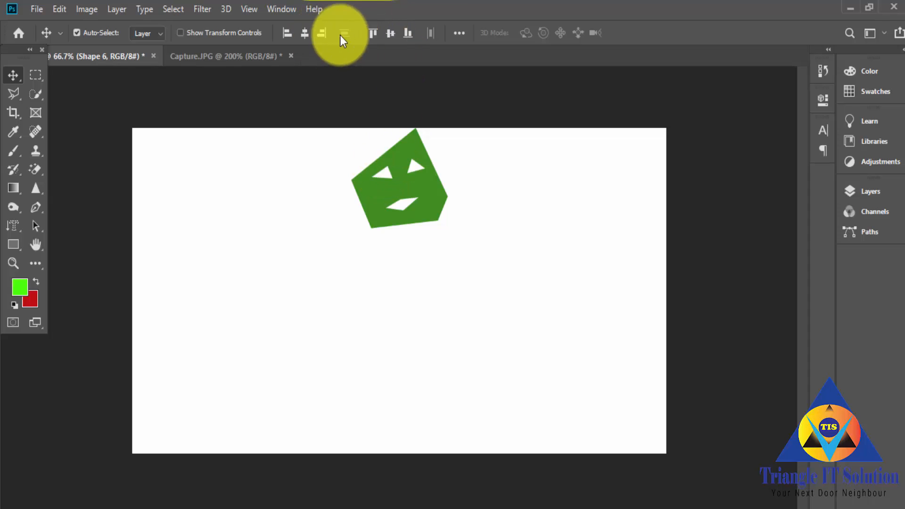
Step: Draw three green Freeform Pen shapes across the canvas: a small oval, a larger one about 251 × 322 px and a triangle about 284 × 312 px
right_click(36, 208)
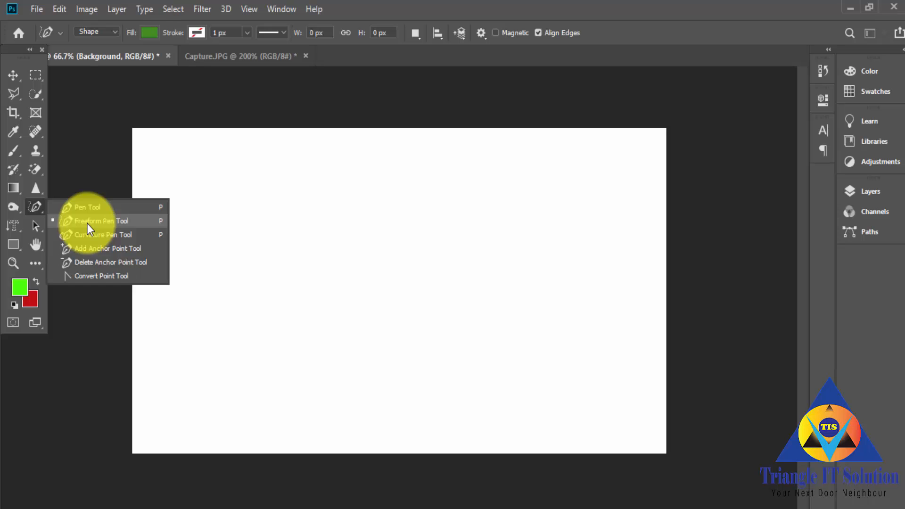
click(88, 223)
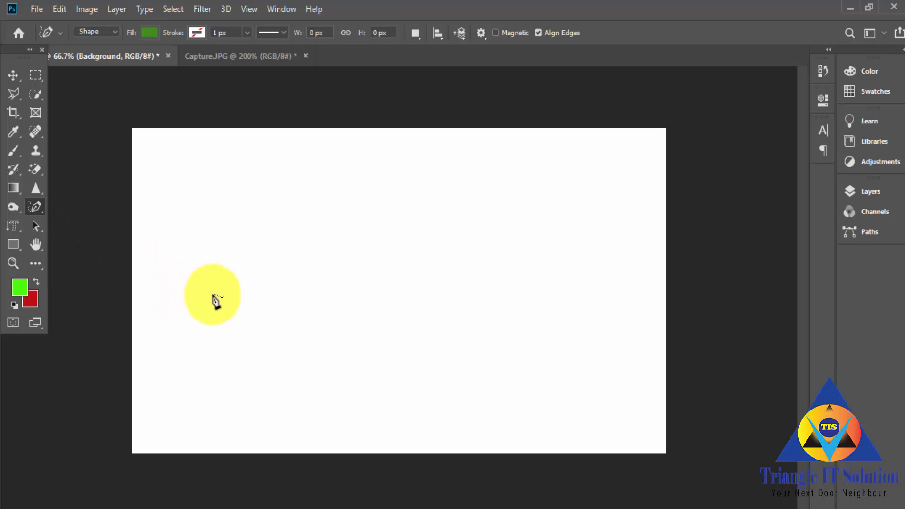
mouse_move(218, 298)
mouse_down()
mouse_move(198, 277)
mouse_move(220, 214)
mouse_move(241, 206)
mouse_move(261, 225)
mouse_move(267, 251)
mouse_move(219, 296)
mouse_up()
mouse_move(431, 309)
mouse_down()
mouse_move(376, 274)
mouse_move(406, 156)
mouse_move(468, 210)
mouse_move(466, 278)
mouse_move(431, 310)
mouse_up()
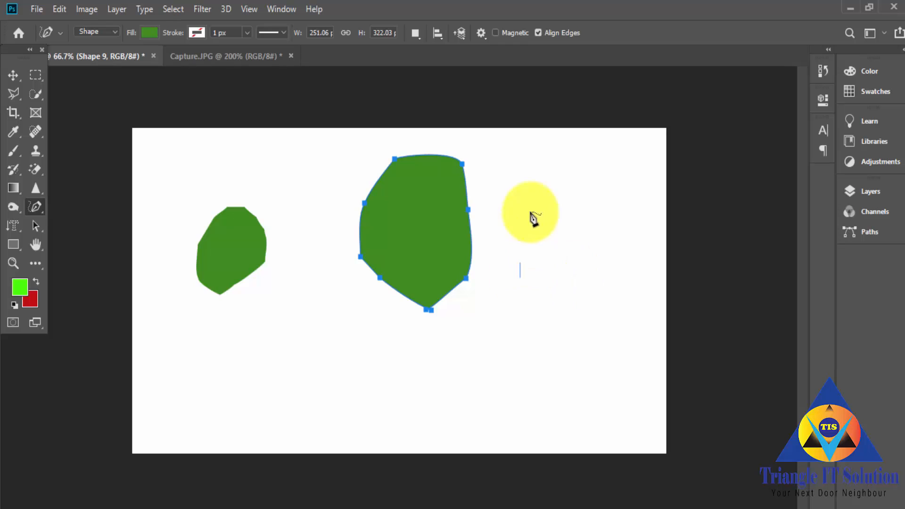
mouse_move(534, 218)
mouse_down()
mouse_move(583, 175)
mouse_move(640, 285)
mouse_move(525, 294)
mouse_move(524, 257)
mouse_up()
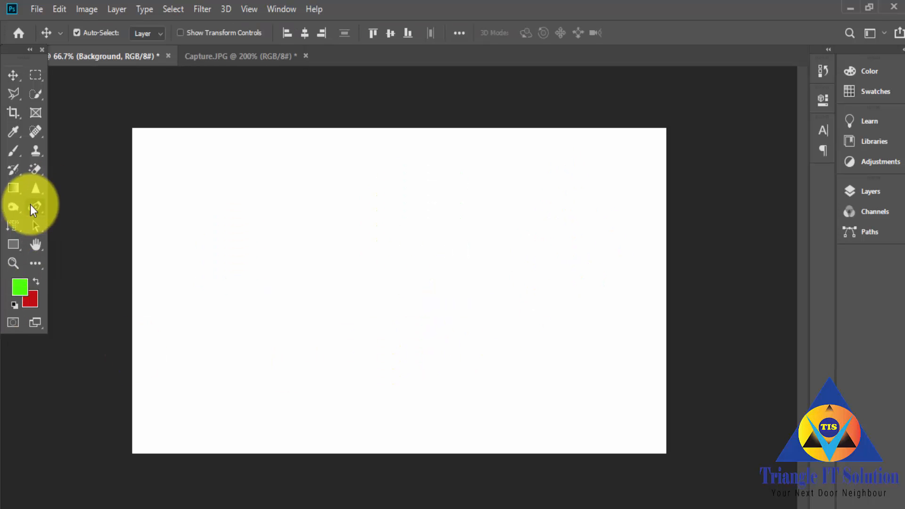
Step: Draw a closed seven-point rounded green shape about 400 × 319 px with the Curvature Pen tool in the canvas's left half
click(34, 206)
click(89, 239)
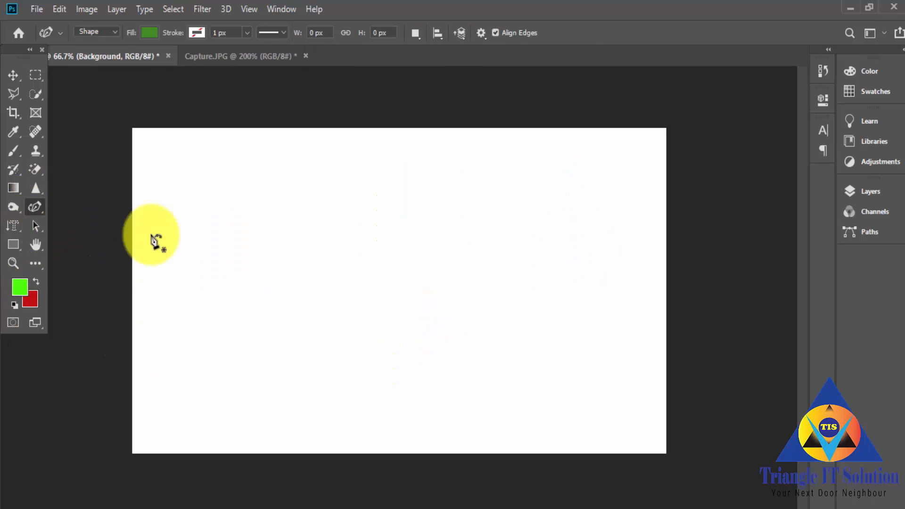
click(207, 248)
click(300, 207)
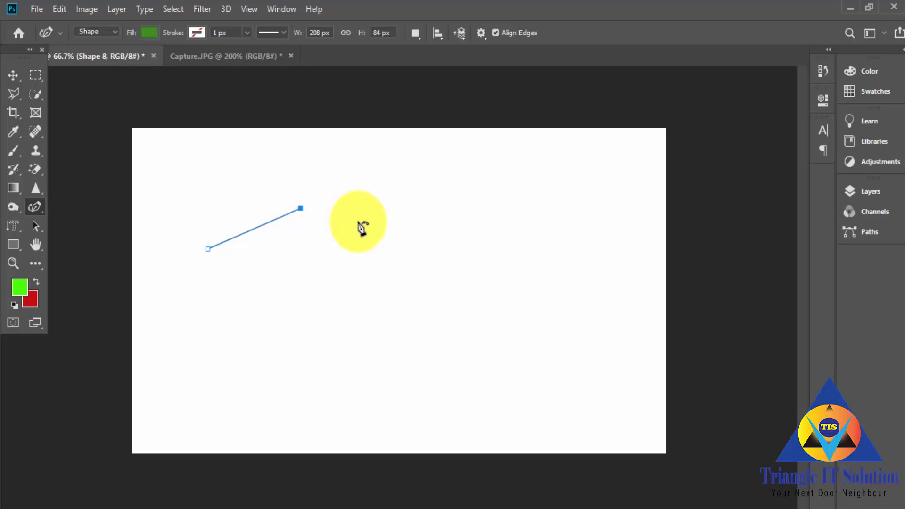
click(378, 258)
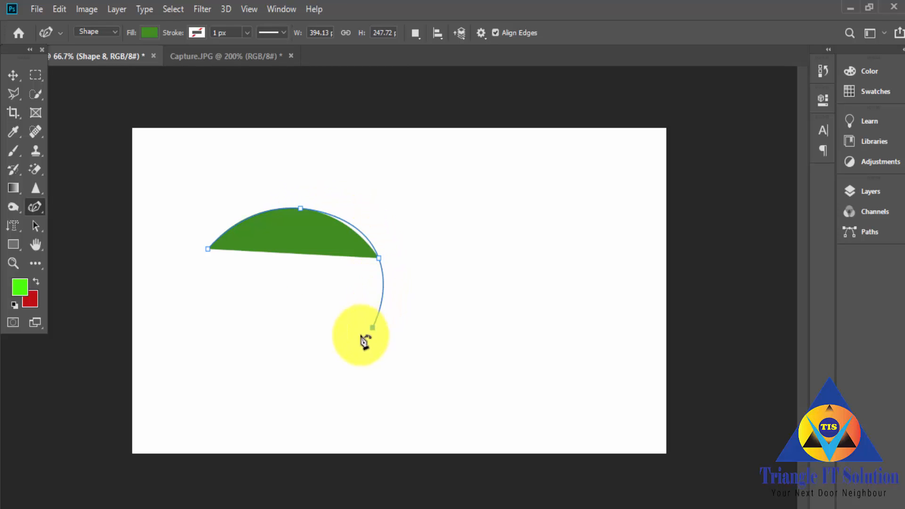
click(372, 327)
click(313, 360)
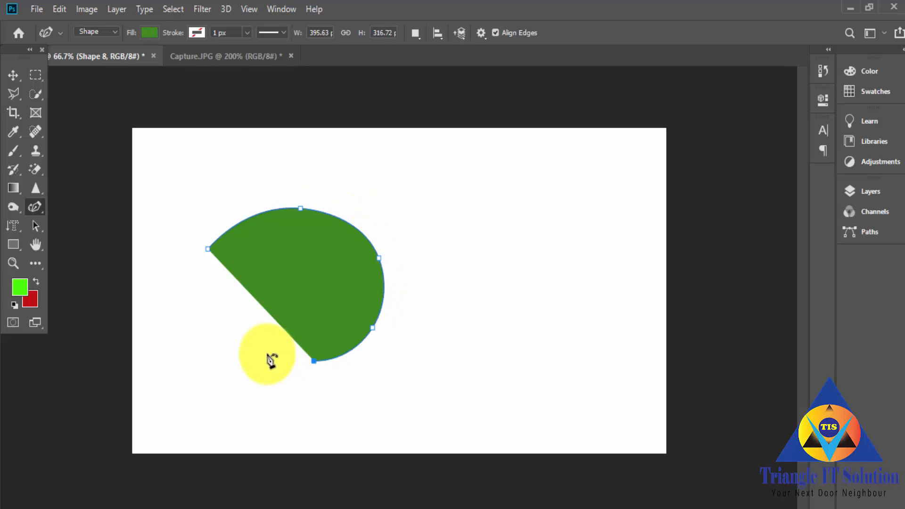
click(224, 316)
click(208, 250)
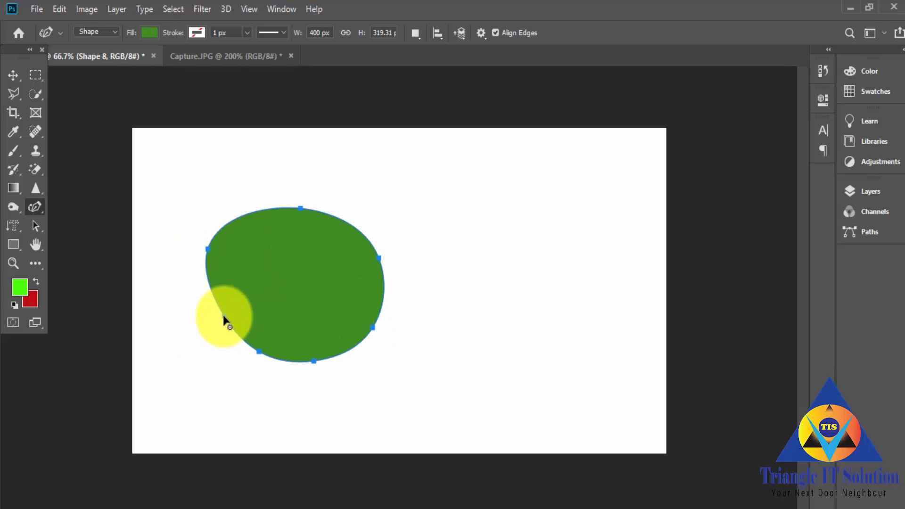
Step: Reshape the rounded green shape to about 433 × 370 px by moving its left, bottom and top points outward with the Curvature Pen tool
drag(223, 322, 199, 326)
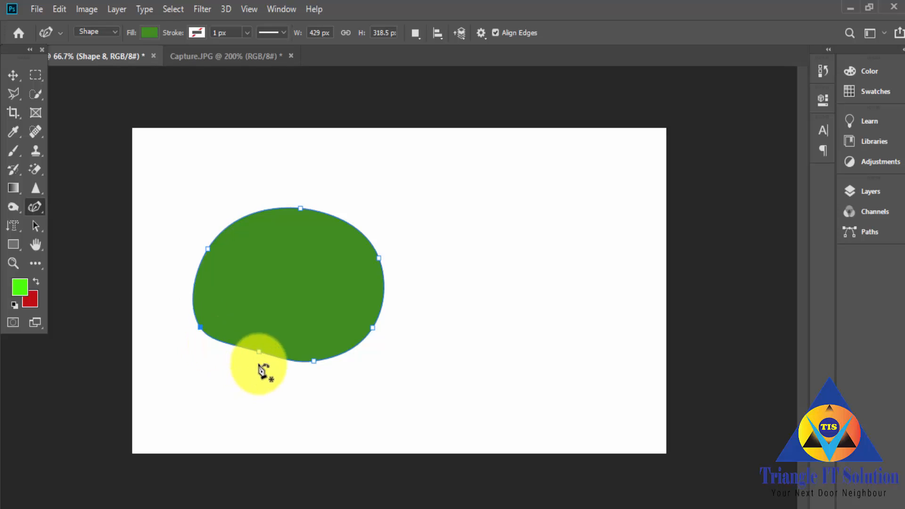
drag(259, 355, 253, 371)
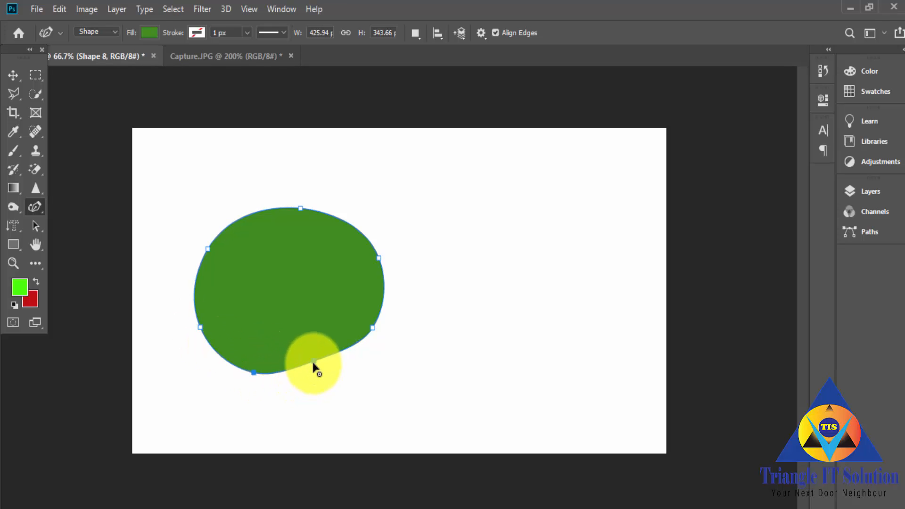
drag(319, 366, 325, 369)
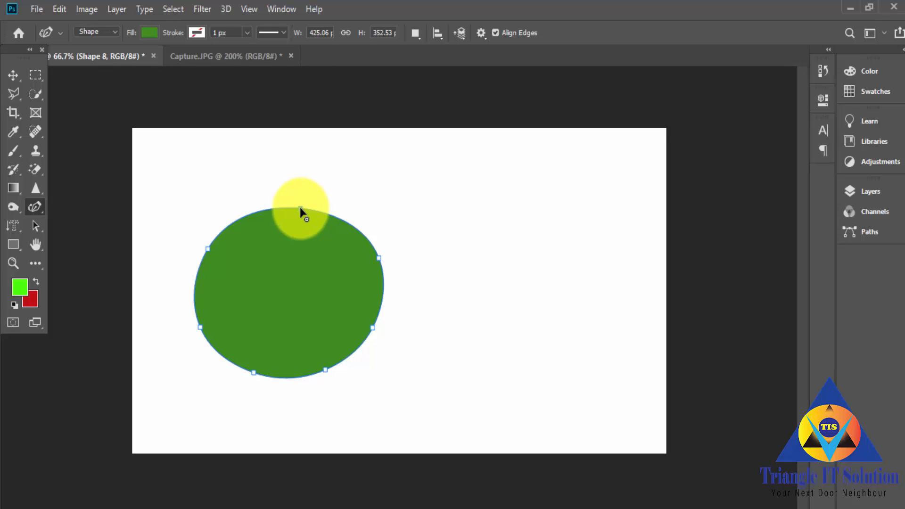
drag(300, 209, 299, 200)
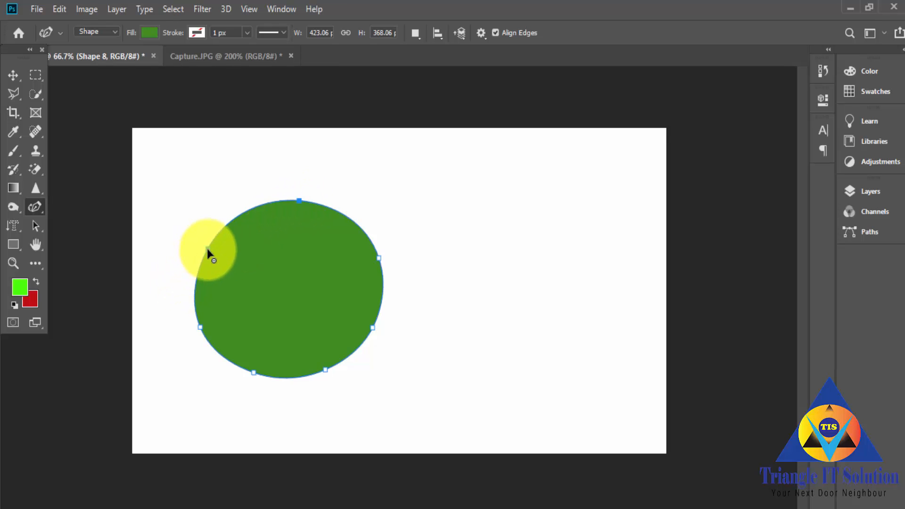
drag(208, 247, 198, 245)
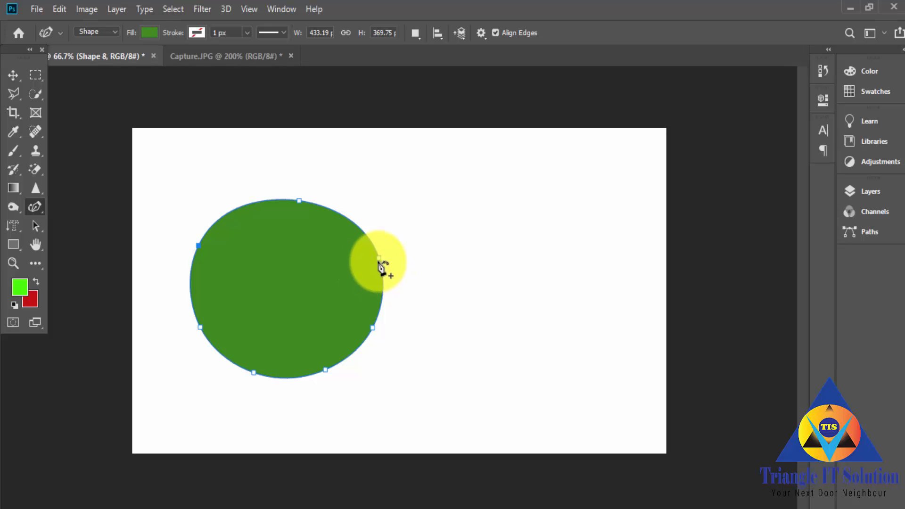
Step: Enlarge the green shape to about 544 × 393 px by pulling its right, bottom and lower-left curve points outward
drag(380, 260, 414, 259)
drag(376, 326, 369, 374)
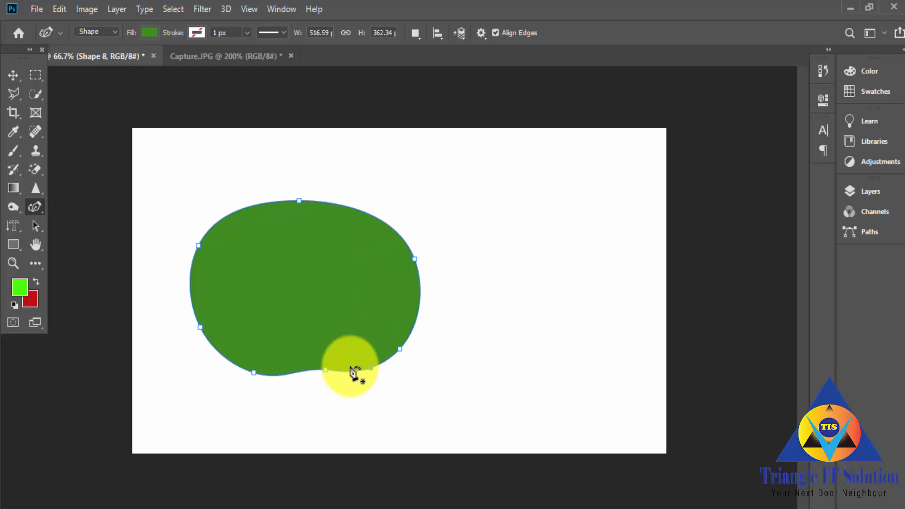
drag(313, 389, 313, 390)
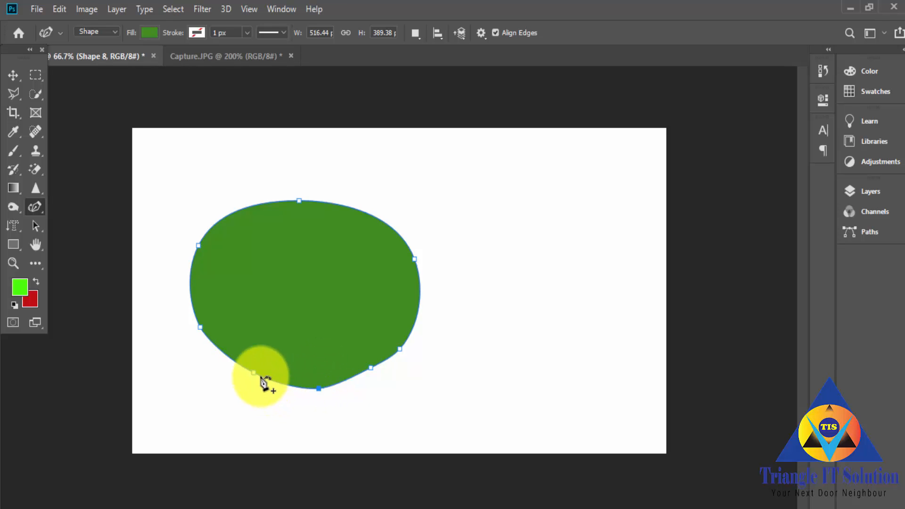
drag(253, 371, 239, 376)
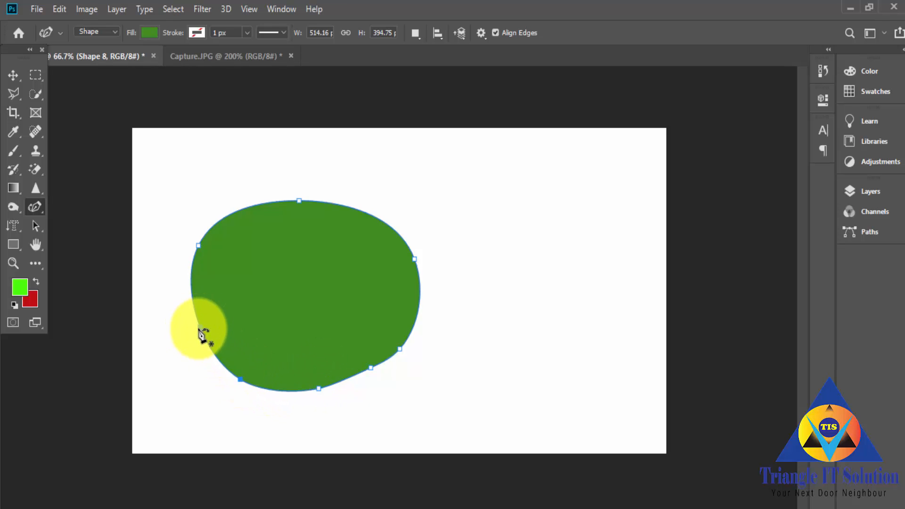
drag(197, 332, 182, 333)
Step: Add an anchor point on the green shape's upper-right edge with the Add Anchor Point tool, then pull both upper anchors outward to flatten the top
right_click(34, 206)
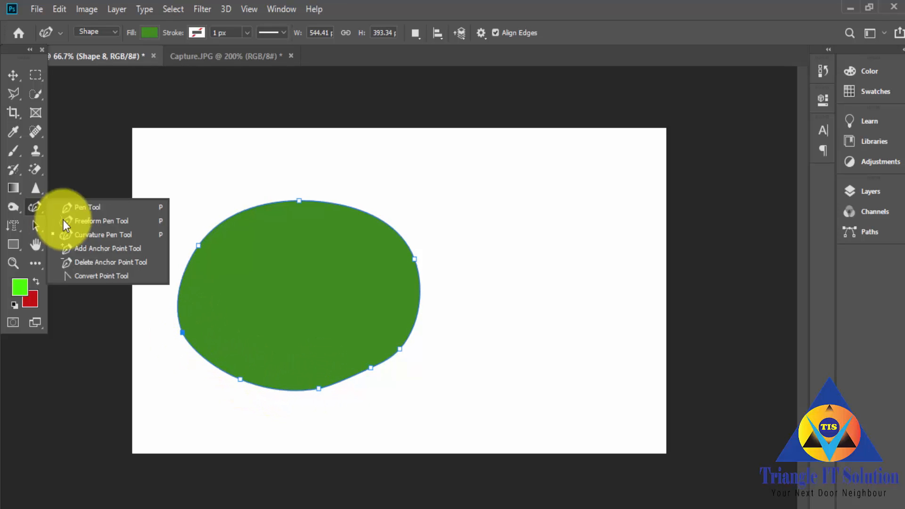
click(107, 247)
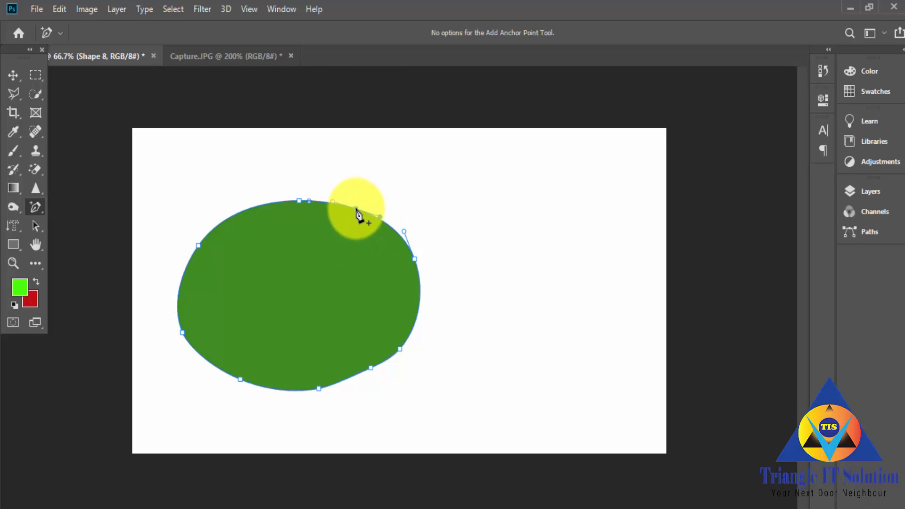
mouse_move(356, 213)
mouse_down()
mouse_move(339, 240)
mouse_move(375, 182)
mouse_move(346, 260)
mouse_move(365, 201)
mouse_up()
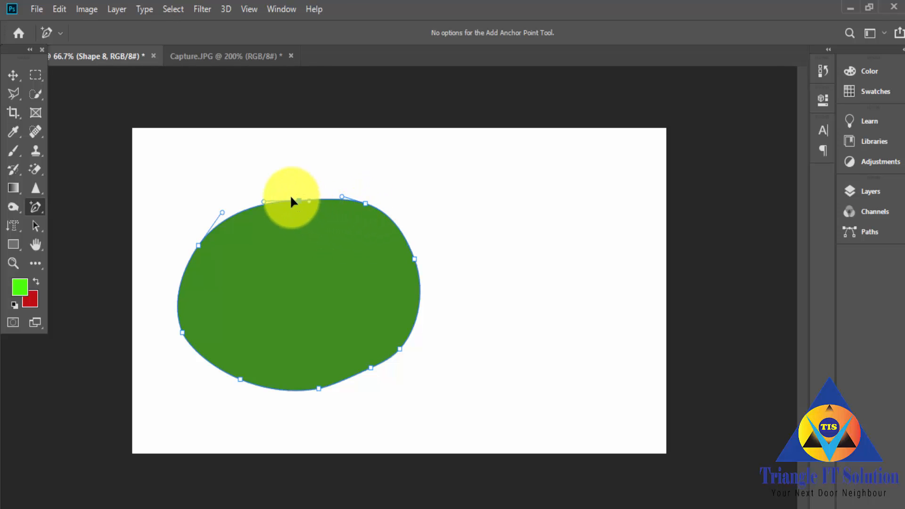
drag(291, 198, 258, 184)
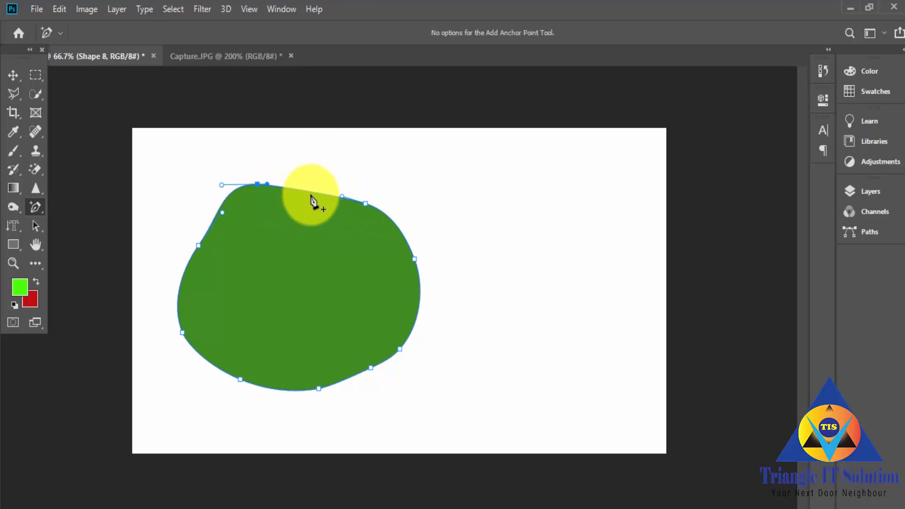
drag(365, 203, 393, 185)
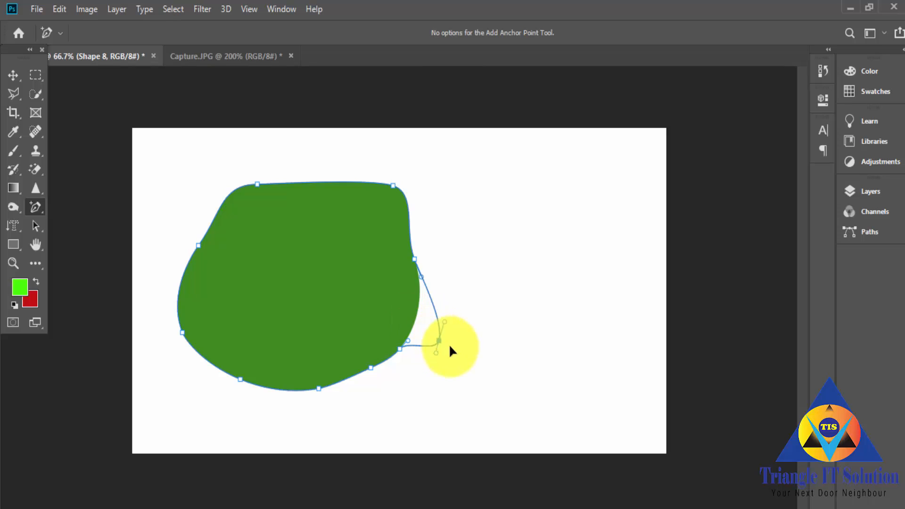
Step: Add an anchor point on the green shape's lower-right edge and adjust its position and direction handle to form a small outward bulge
drag(449, 347, 452, 328)
key(ctrl+z)
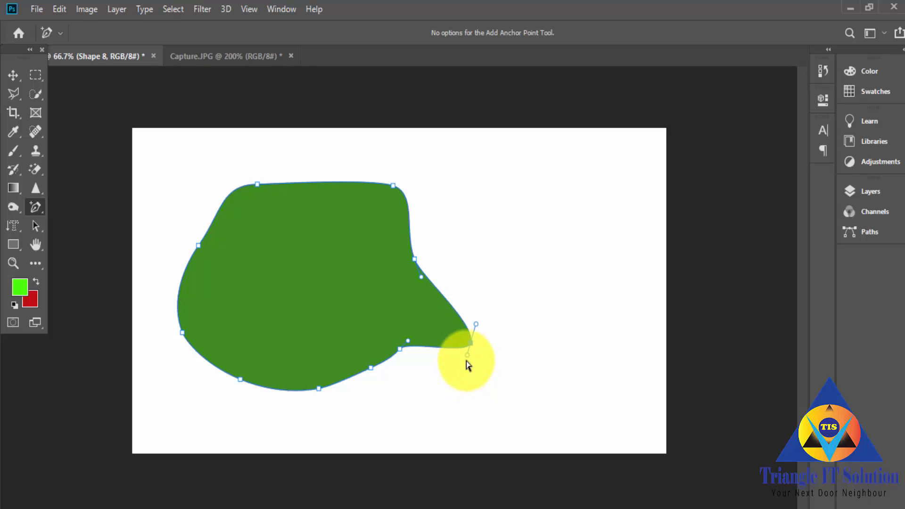
drag(471, 344, 436, 315)
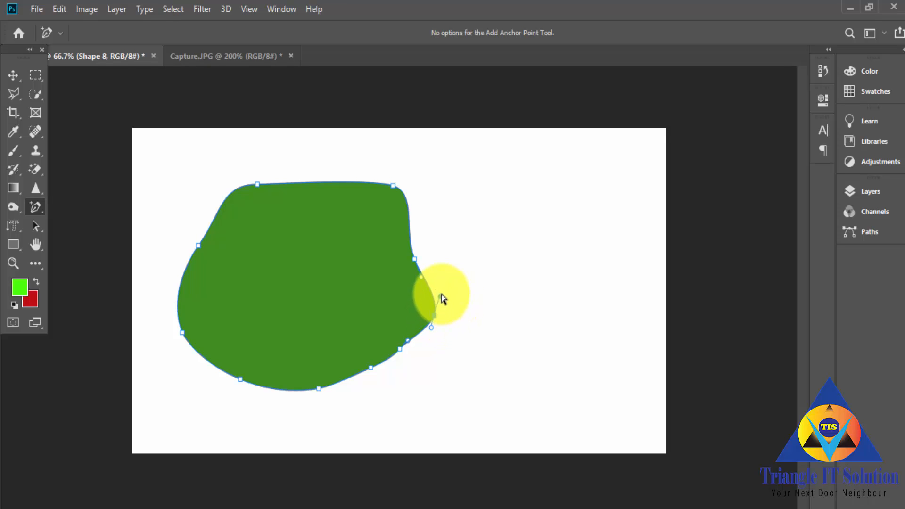
click(454, 303)
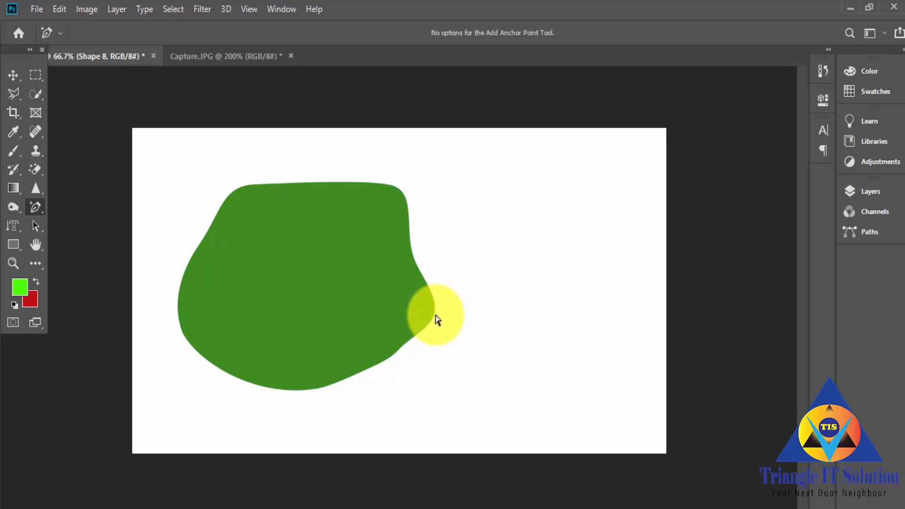
drag(436, 315, 447, 293)
drag(473, 254, 454, 264)
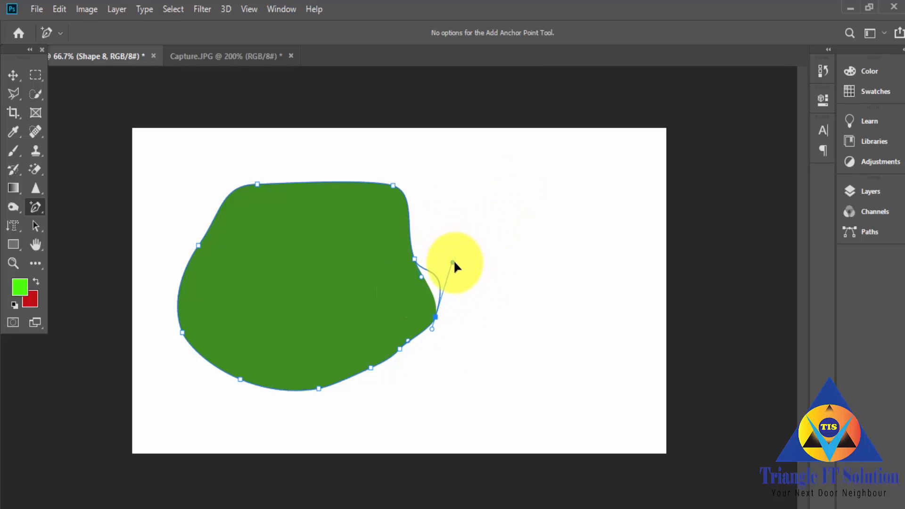
drag(433, 326, 431, 343)
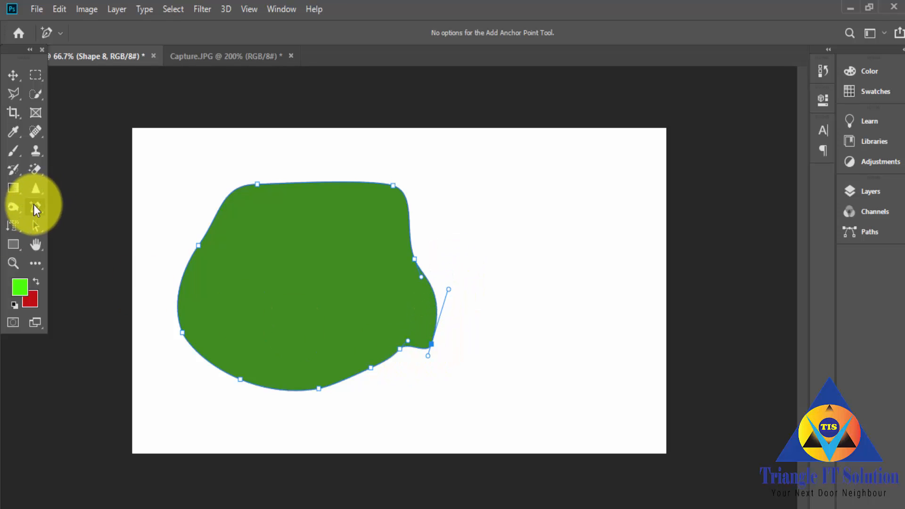
Step: Remove the green shape's anchor points one by one with the Delete Anchor Point tool, leaving only the upper-left one
click(34, 206)
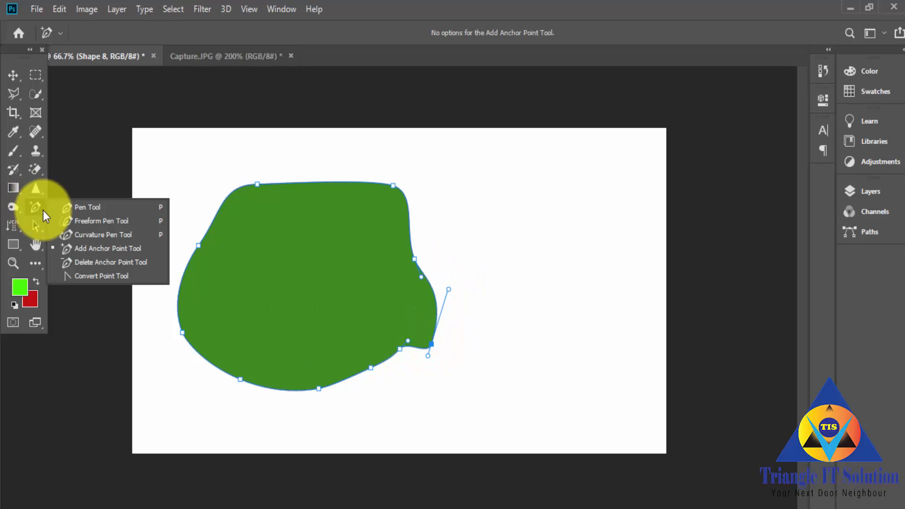
click(97, 263)
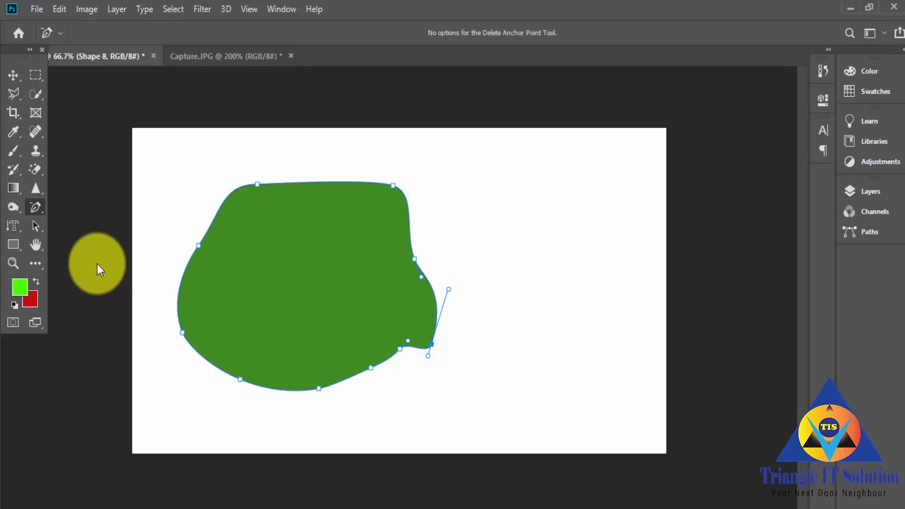
click(434, 345)
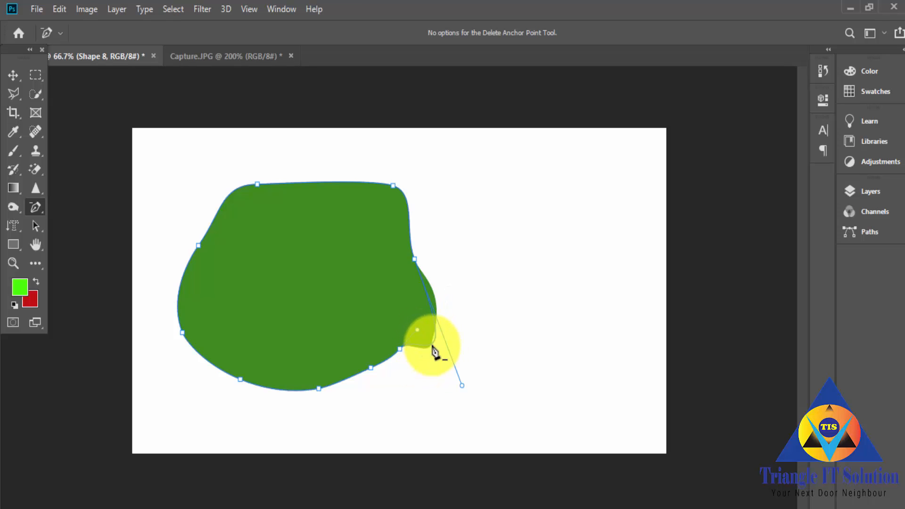
click(415, 259)
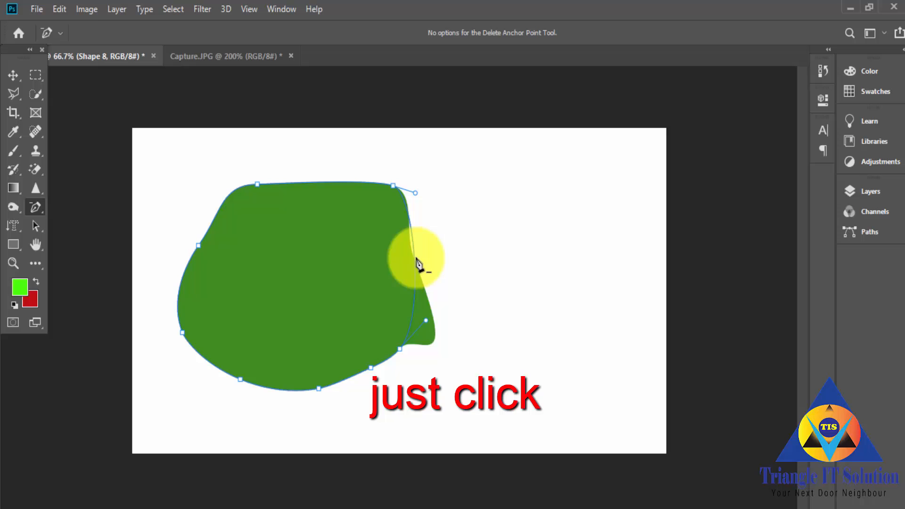
click(393, 186)
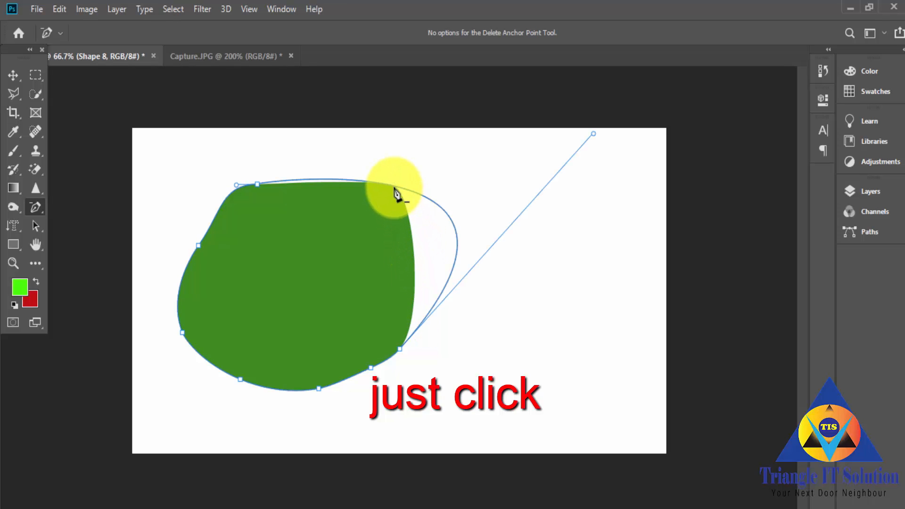
click(397, 350)
click(372, 368)
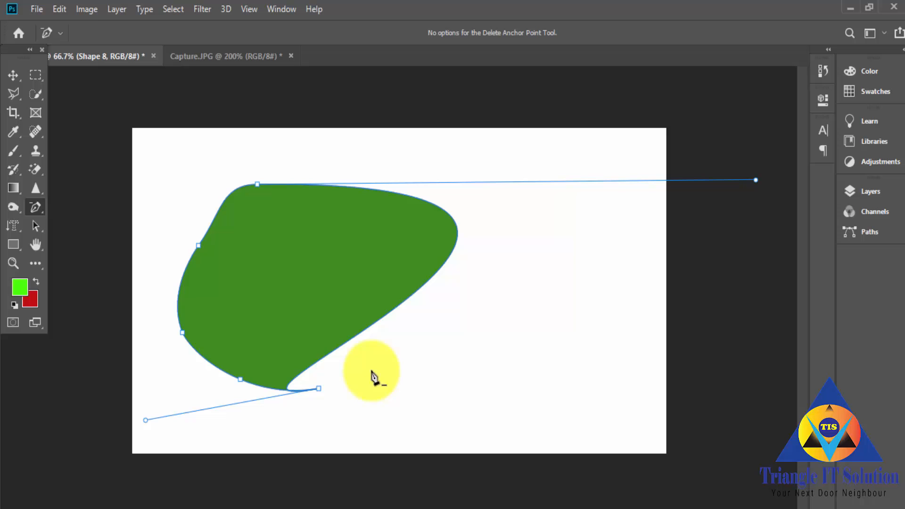
click(319, 389)
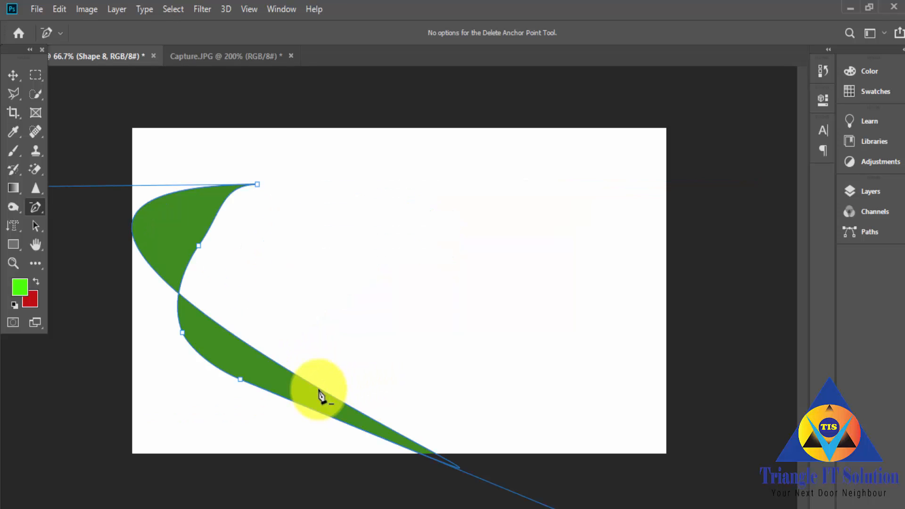
click(241, 380)
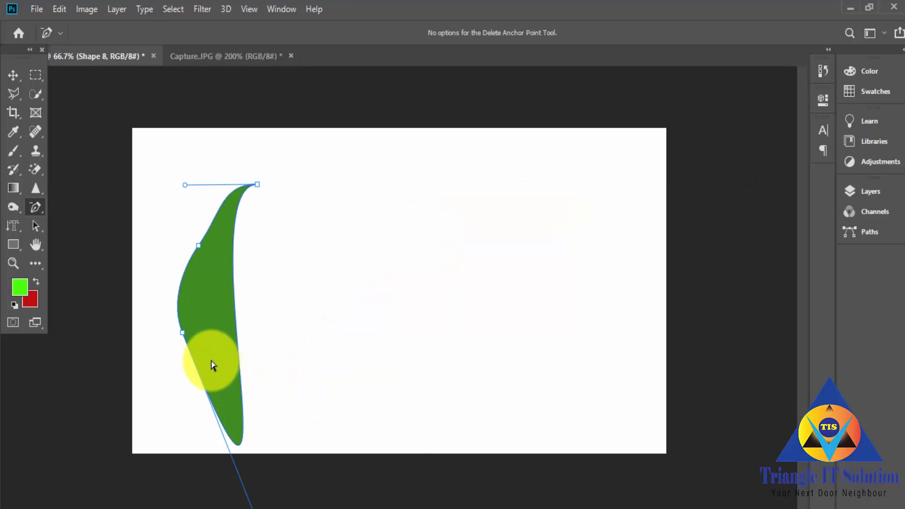
click(182, 333)
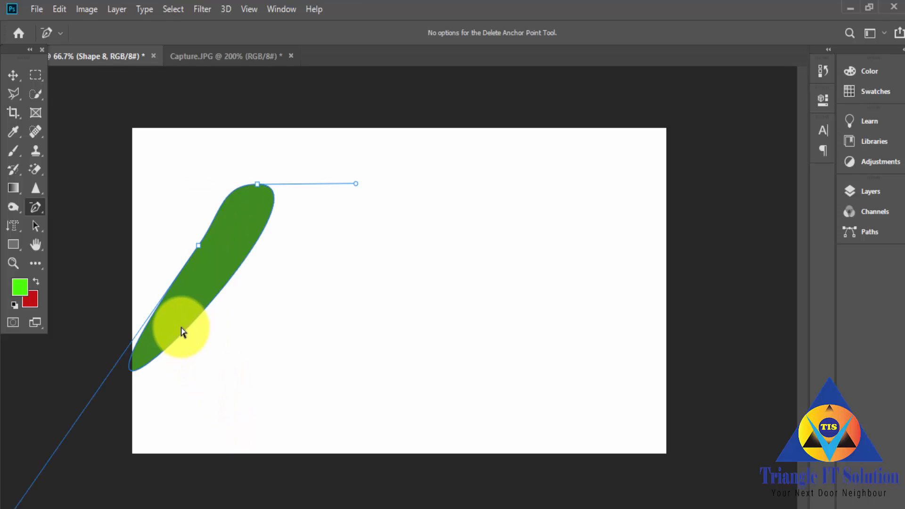
click(135, 361)
click(199, 246)
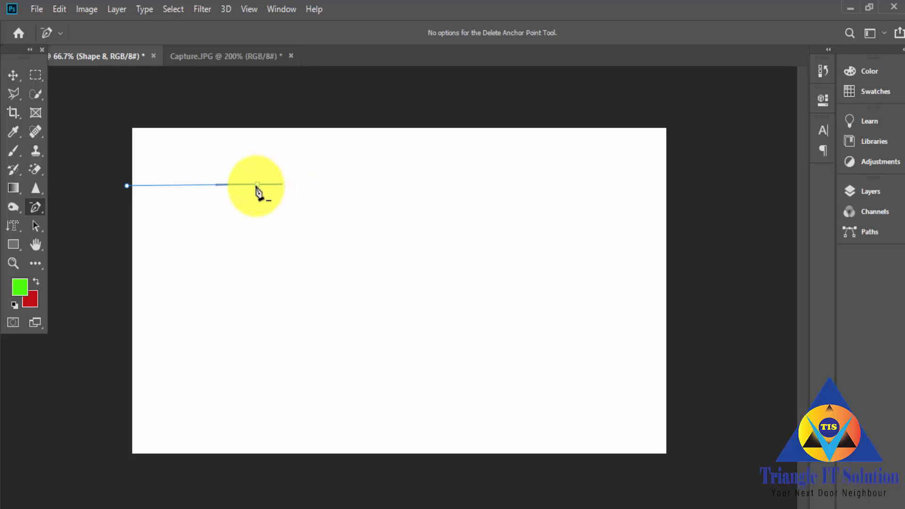
Step: Draw a closed seven-point rounded green shape about 361 × 282 px near the canvas centre with the Curvature Pen tool
right_click(36, 205)
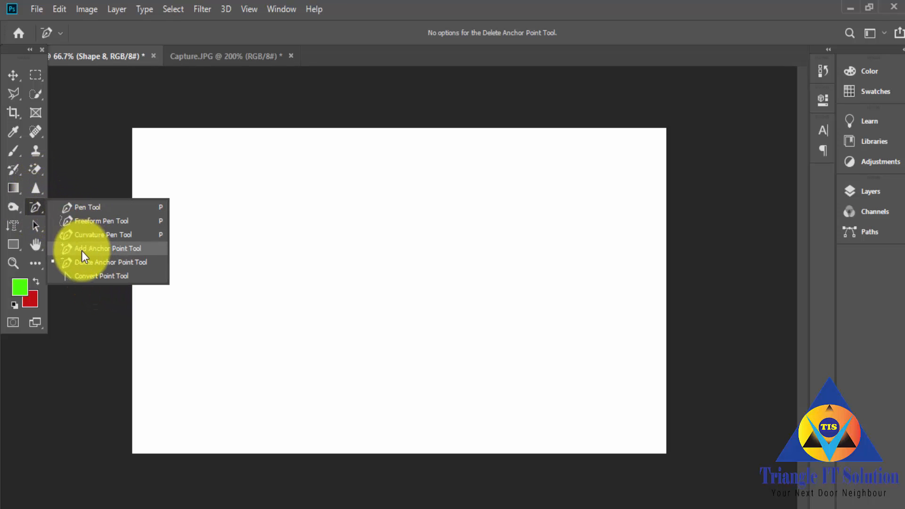
click(89, 235)
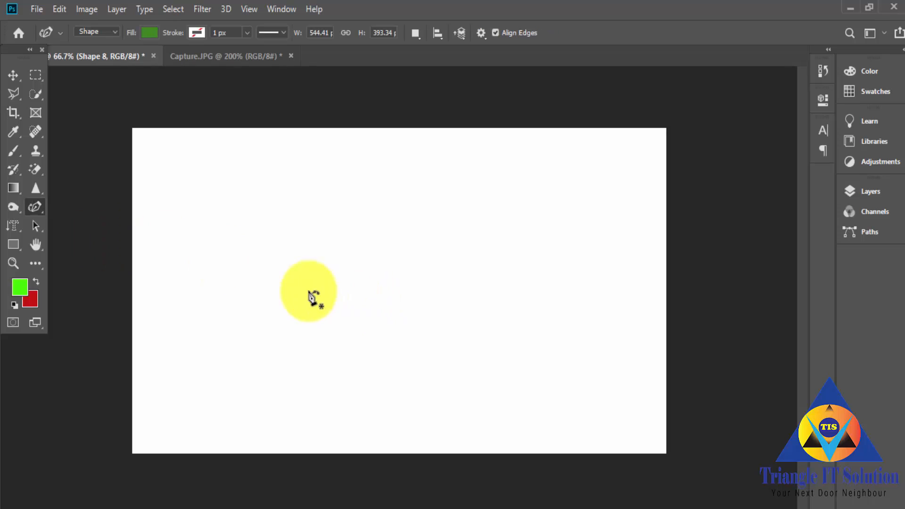
click(302, 265)
click(386, 221)
click(452, 266)
click(445, 324)
click(408, 353)
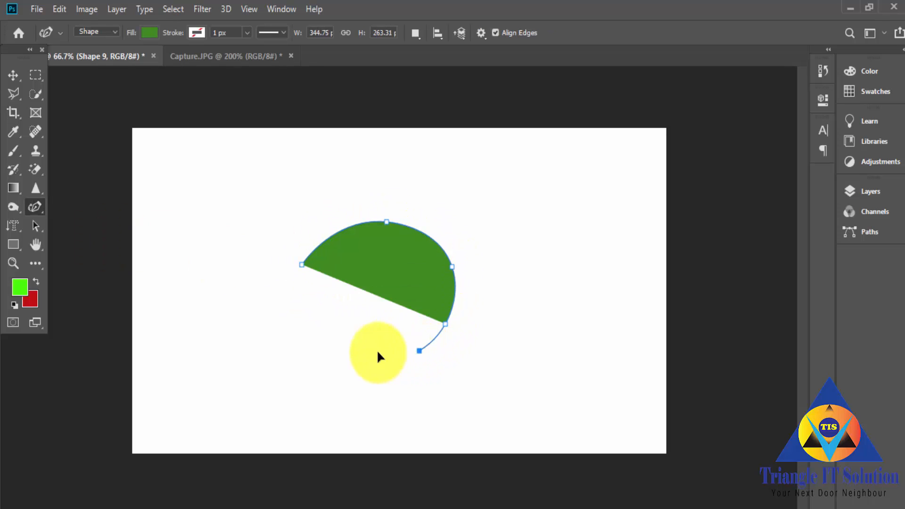
click(329, 342)
click(295, 305)
click(302, 264)
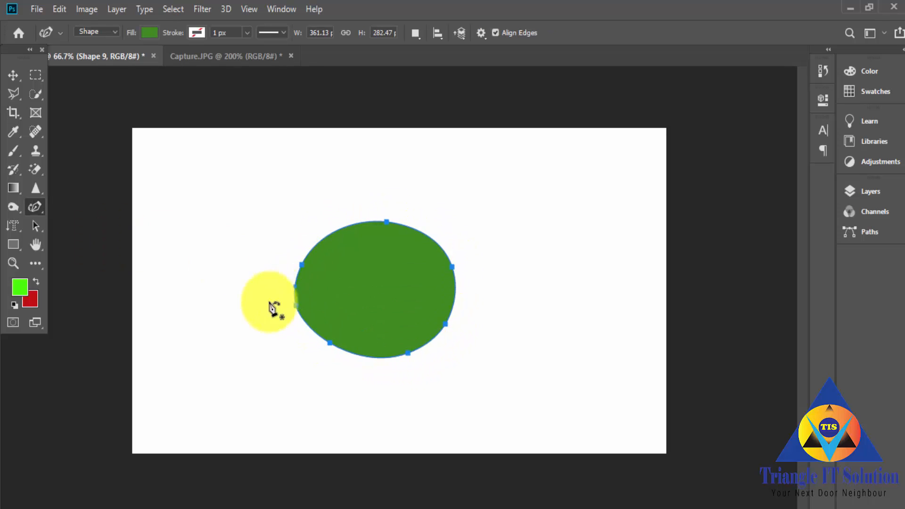
Step: Select the top anchor point of the new rounded green shape with the Curvature Pen tool and adjust it slightly
click(35, 207)
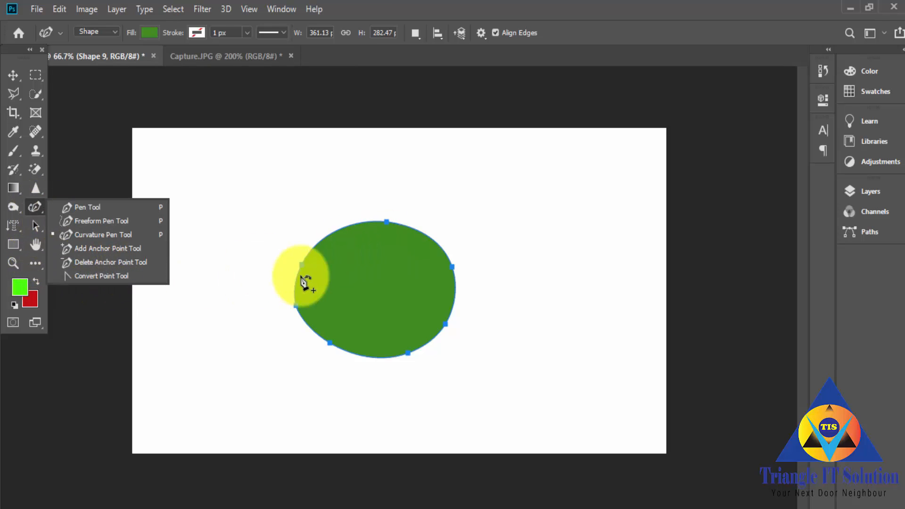
click(387, 222)
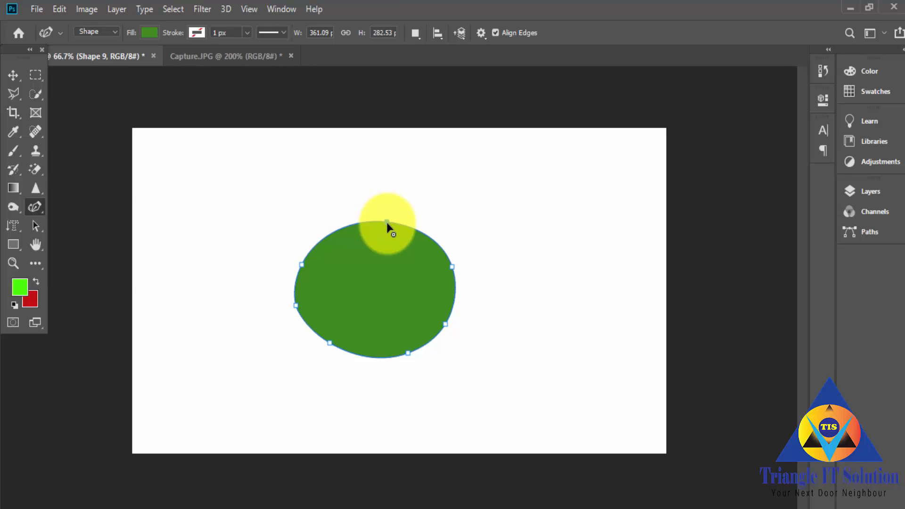
click(387, 222)
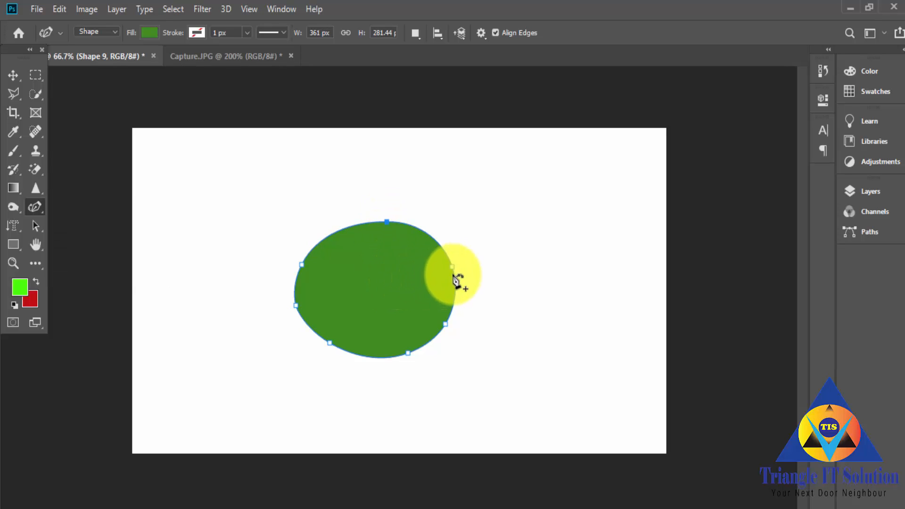
Step: Convert the rounded green shape's smooth anchor points to corner points with the Curvature Pen tool, turning it into a straight-sided polygon
click(453, 267)
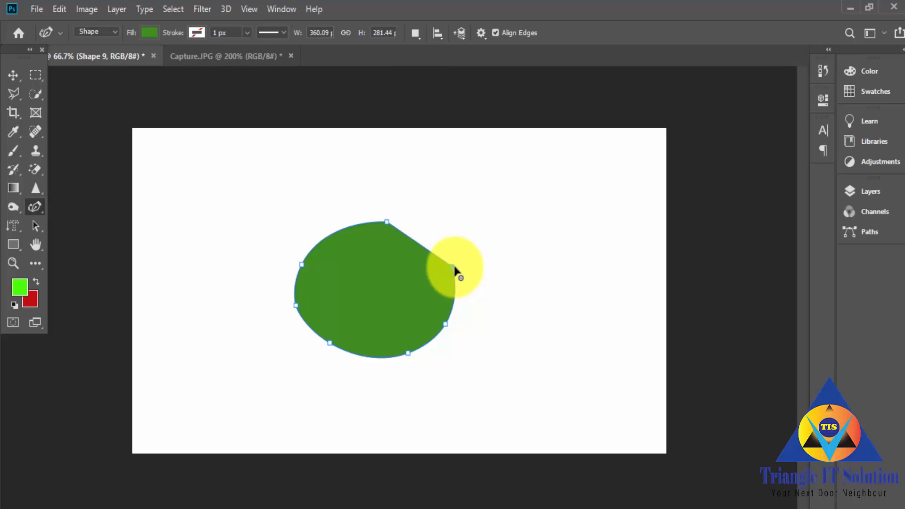
click(446, 325)
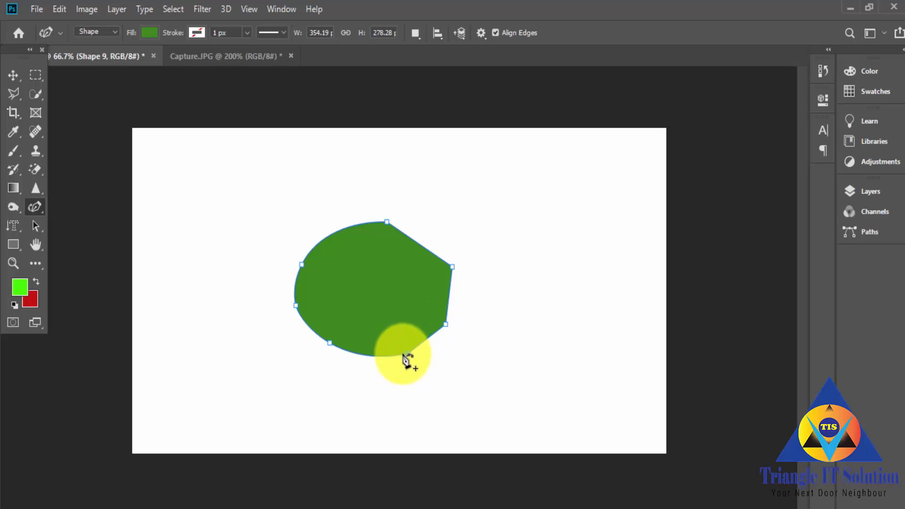
click(408, 354)
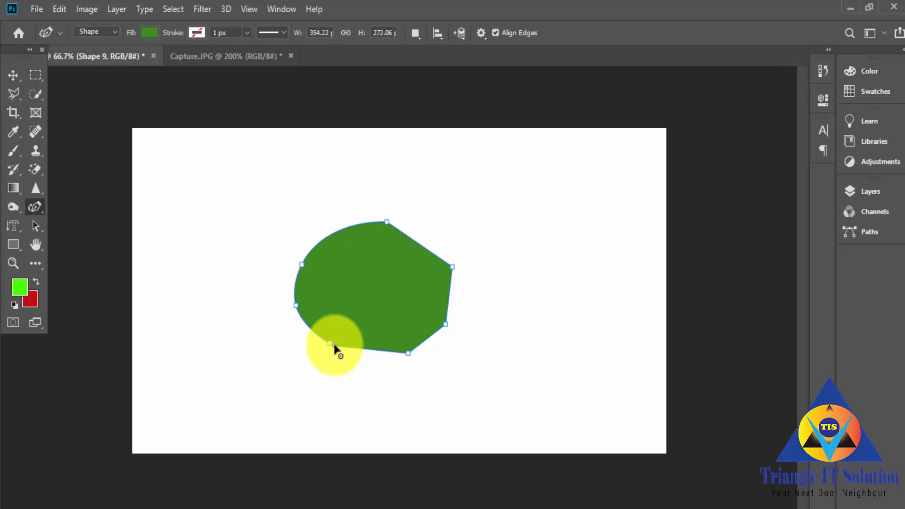
double_click(300, 264)
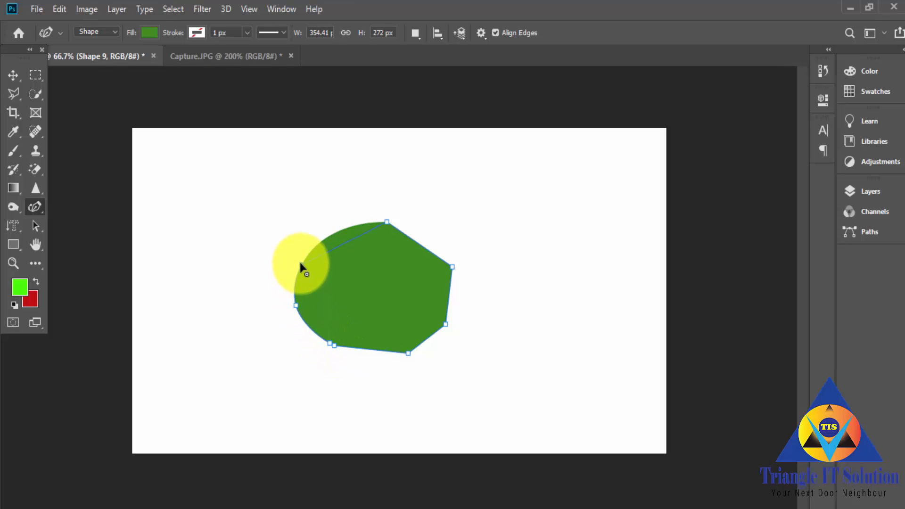
click(295, 305)
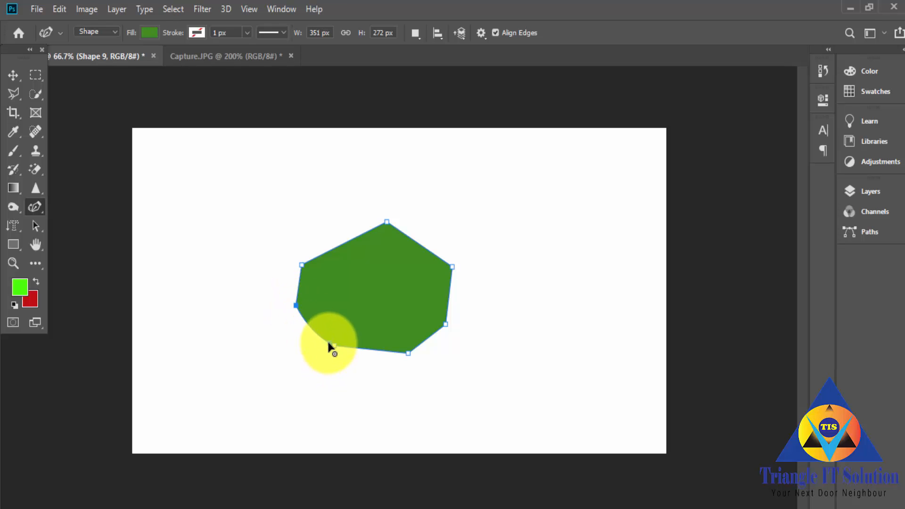
click(329, 343)
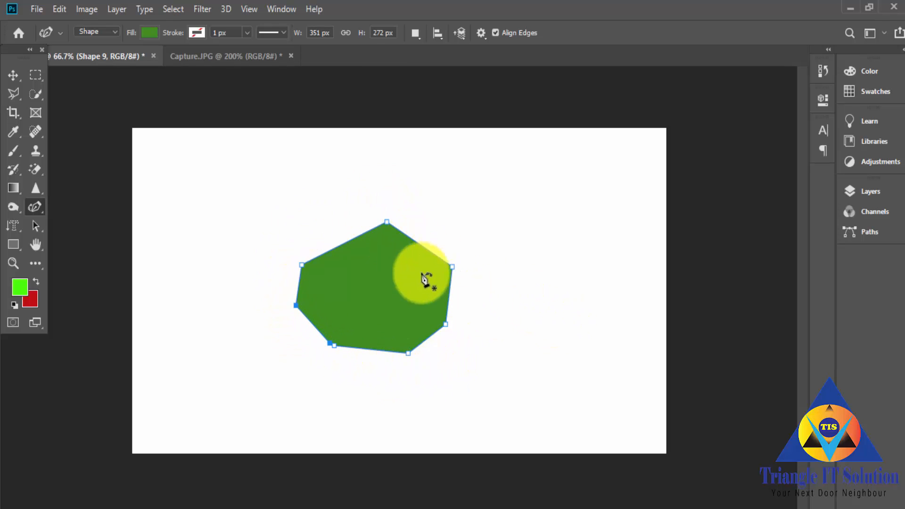
Step: Draw a closed four-point green band about 1197 × 152 px along the canvas's bottom edge with the Pen tool
right_click(35, 204)
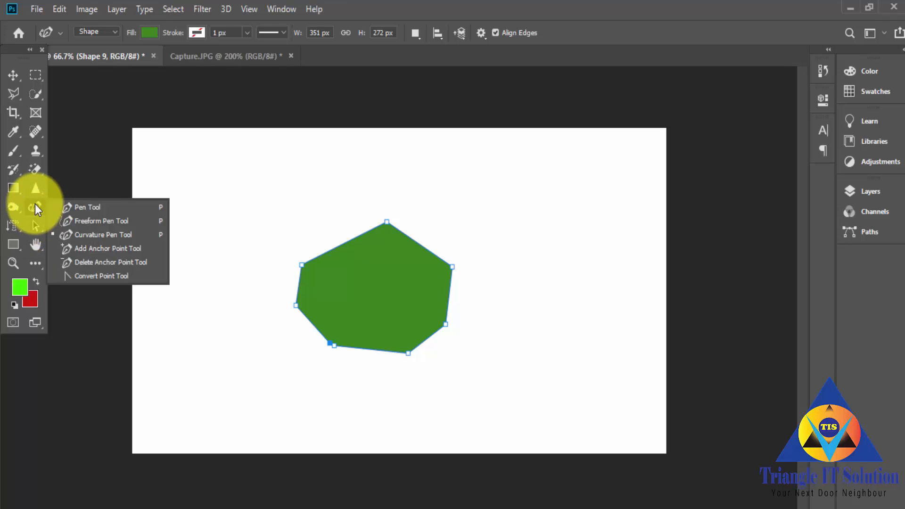
click(87, 209)
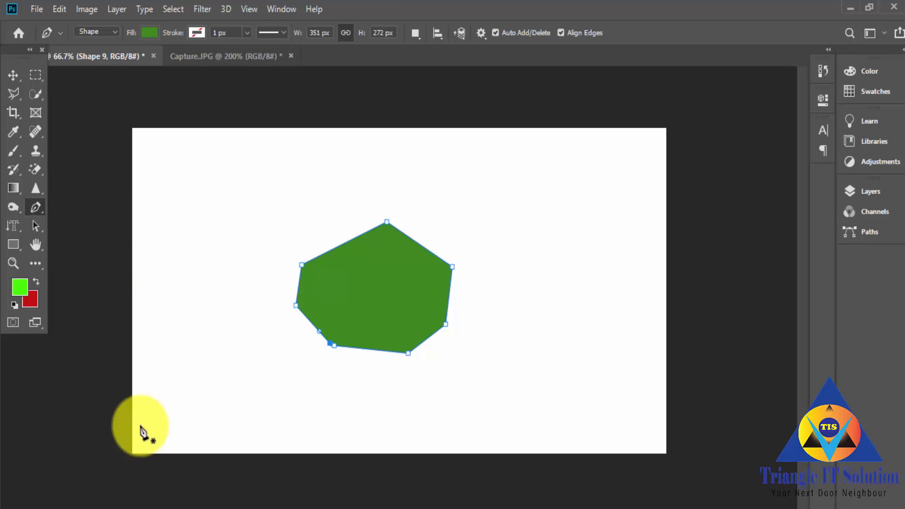
click(134, 452)
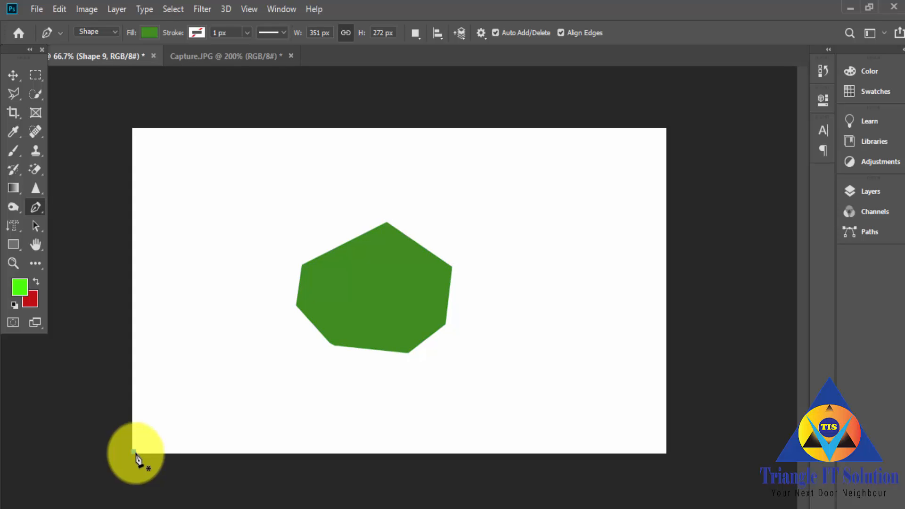
click(133, 389)
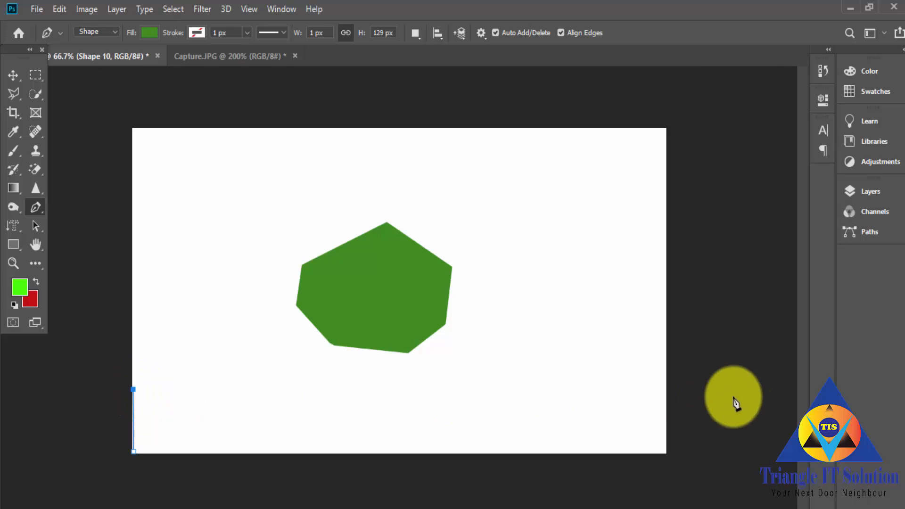
click(665, 378)
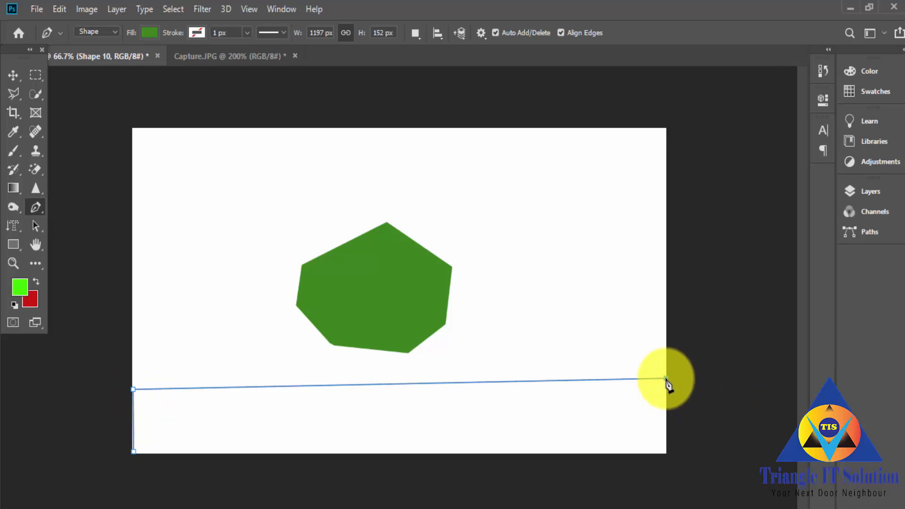
click(665, 451)
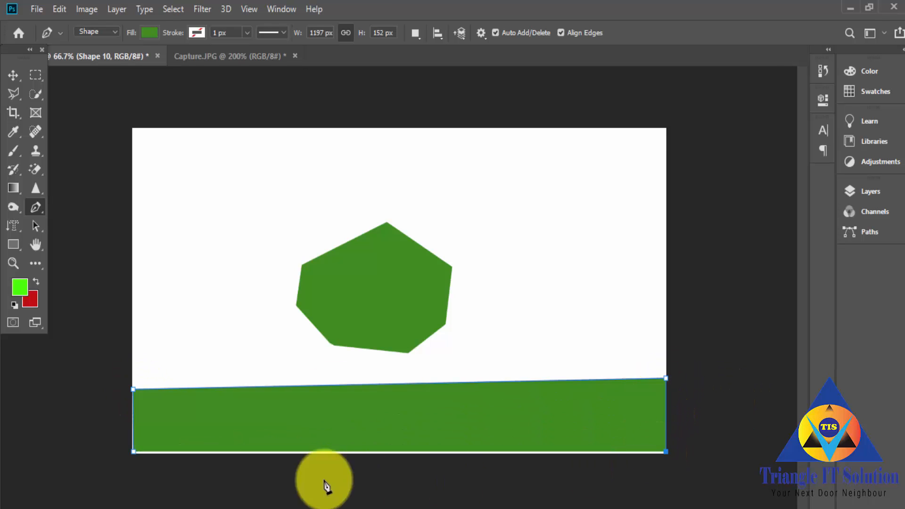
click(133, 452)
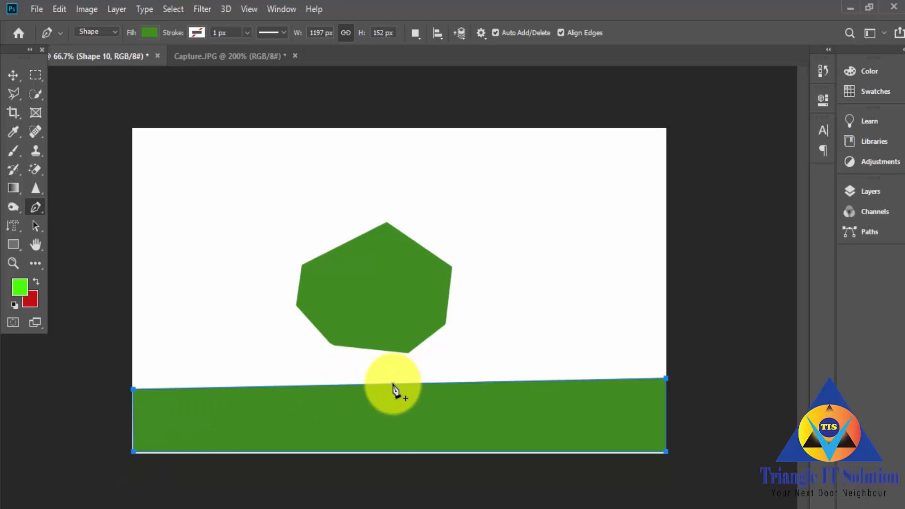
Step: Add an anchor point midway along the green band's upper edge and pull its left direction handle up and outward to form a wave, then deselect the path
right_click(36, 207)
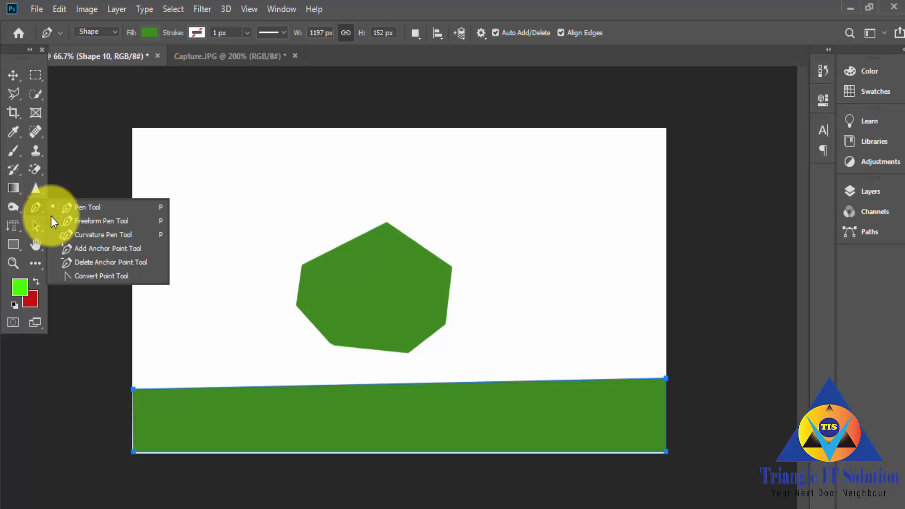
click(91, 248)
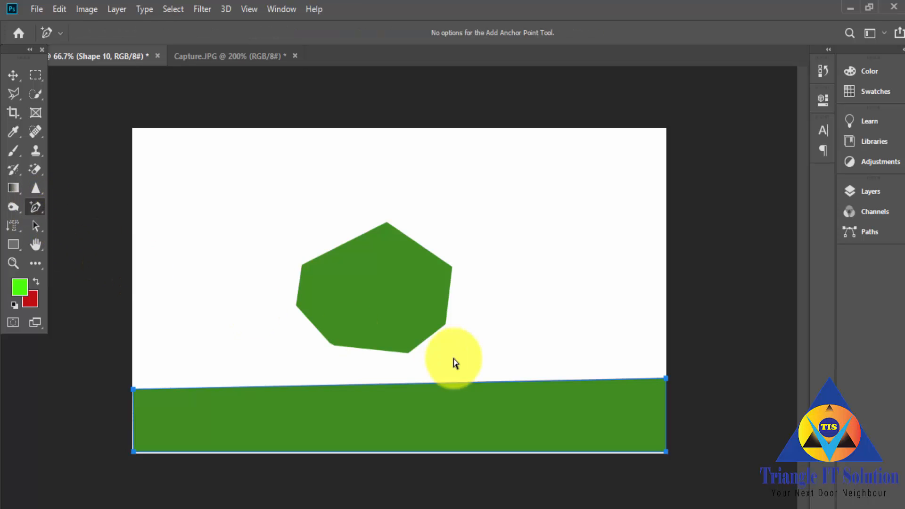
click(392, 384)
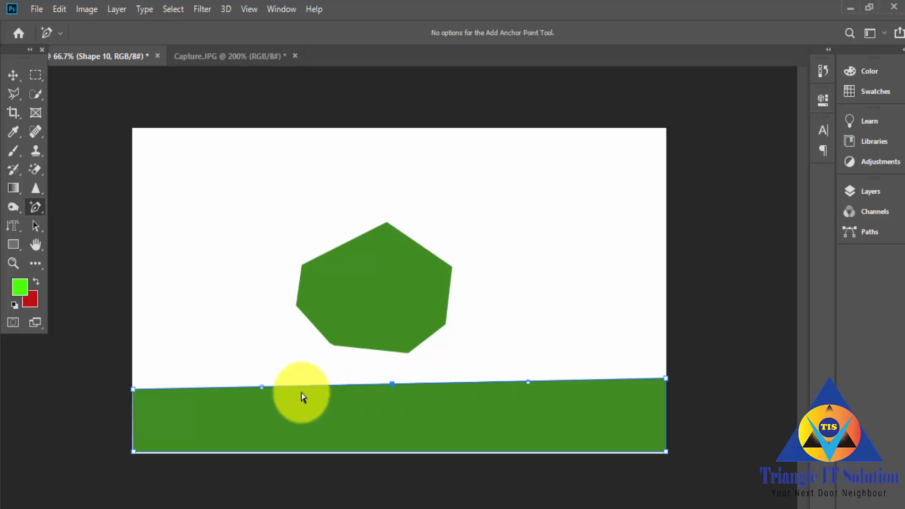
drag(262, 385, 177, 281)
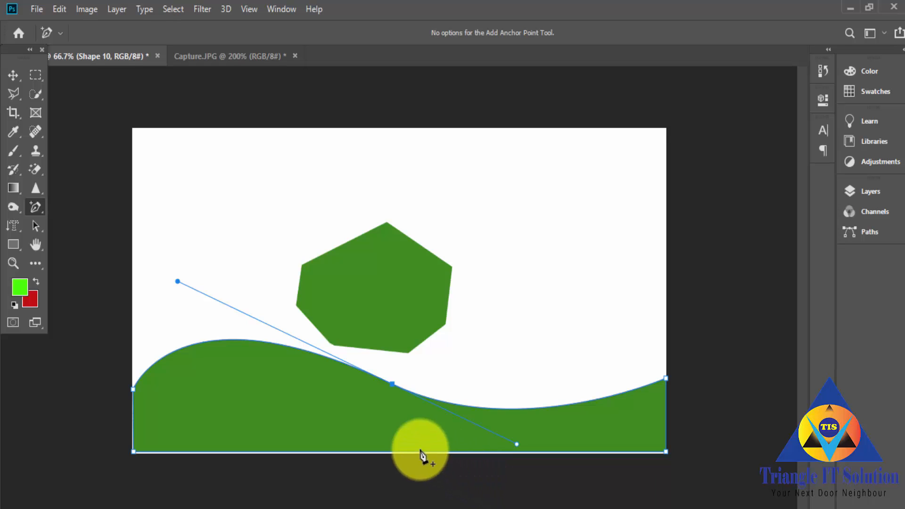
click(587, 416)
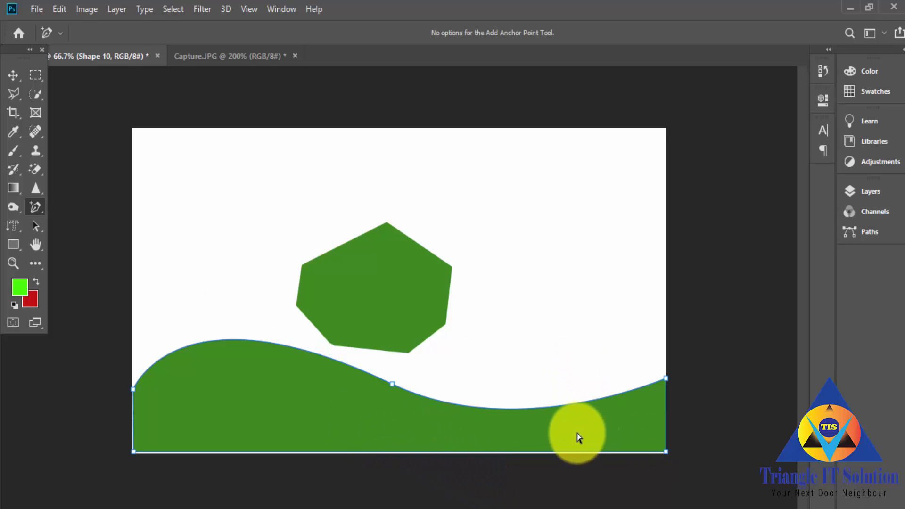
click(620, 440)
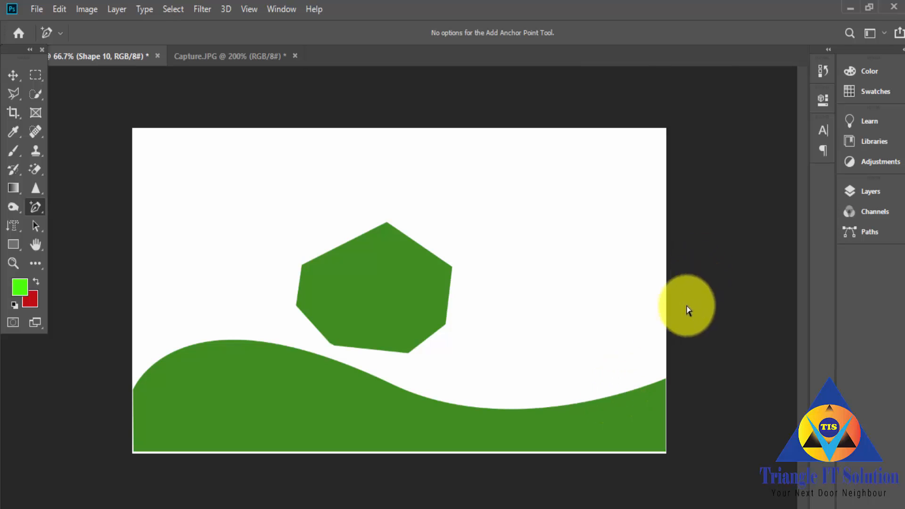
Step: Add a second anchor point on the right part of the wave's upper edge and adjust its and the middle point's handles to form another gentle hill
right_click(33, 206)
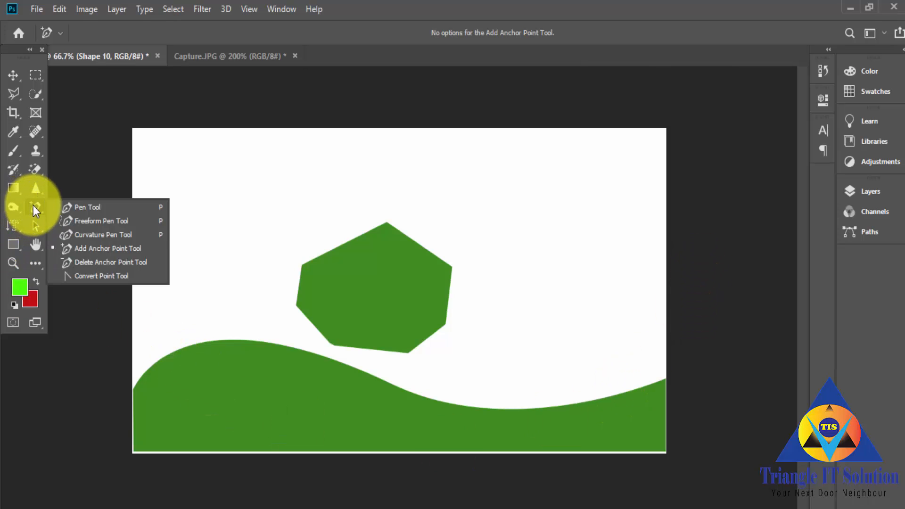
click(102, 249)
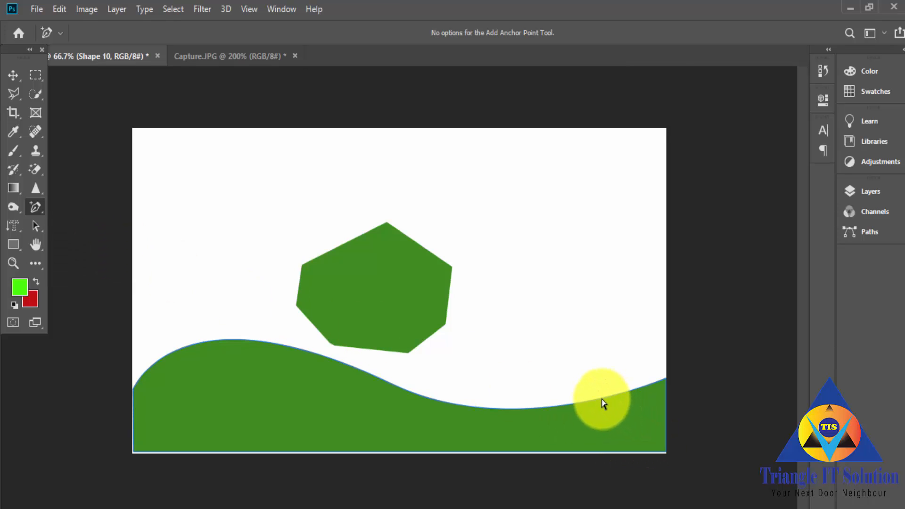
click(588, 403)
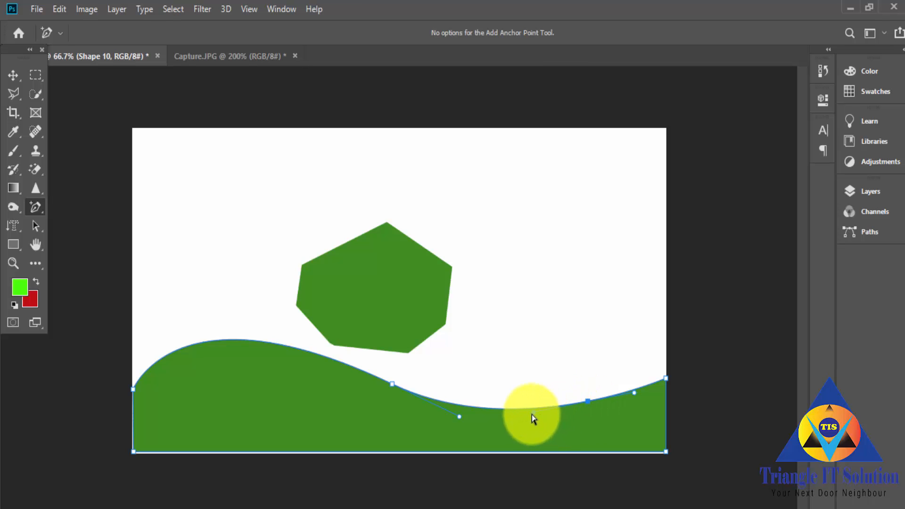
drag(532, 414, 524, 340)
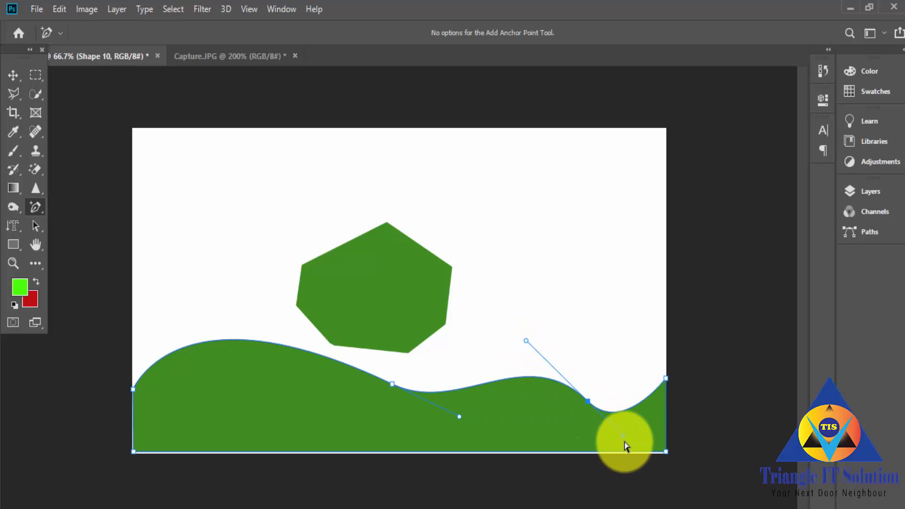
mouse_move(624, 436)
mouse_down()
mouse_move(635, 421)
mouse_move(630, 428)
mouse_up()
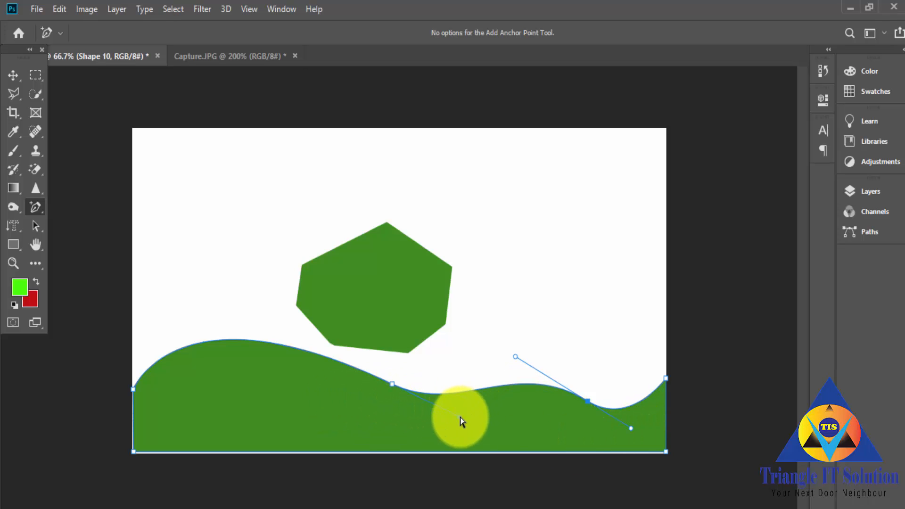
drag(460, 418, 459, 408)
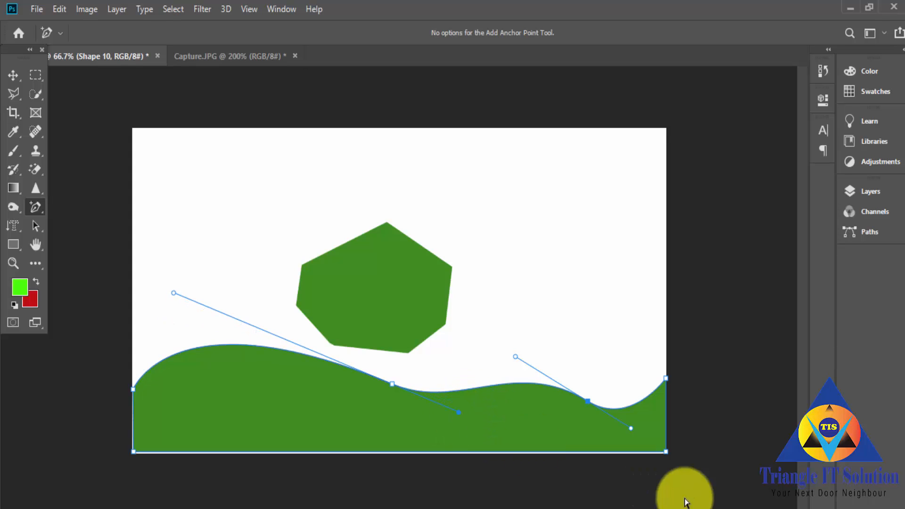